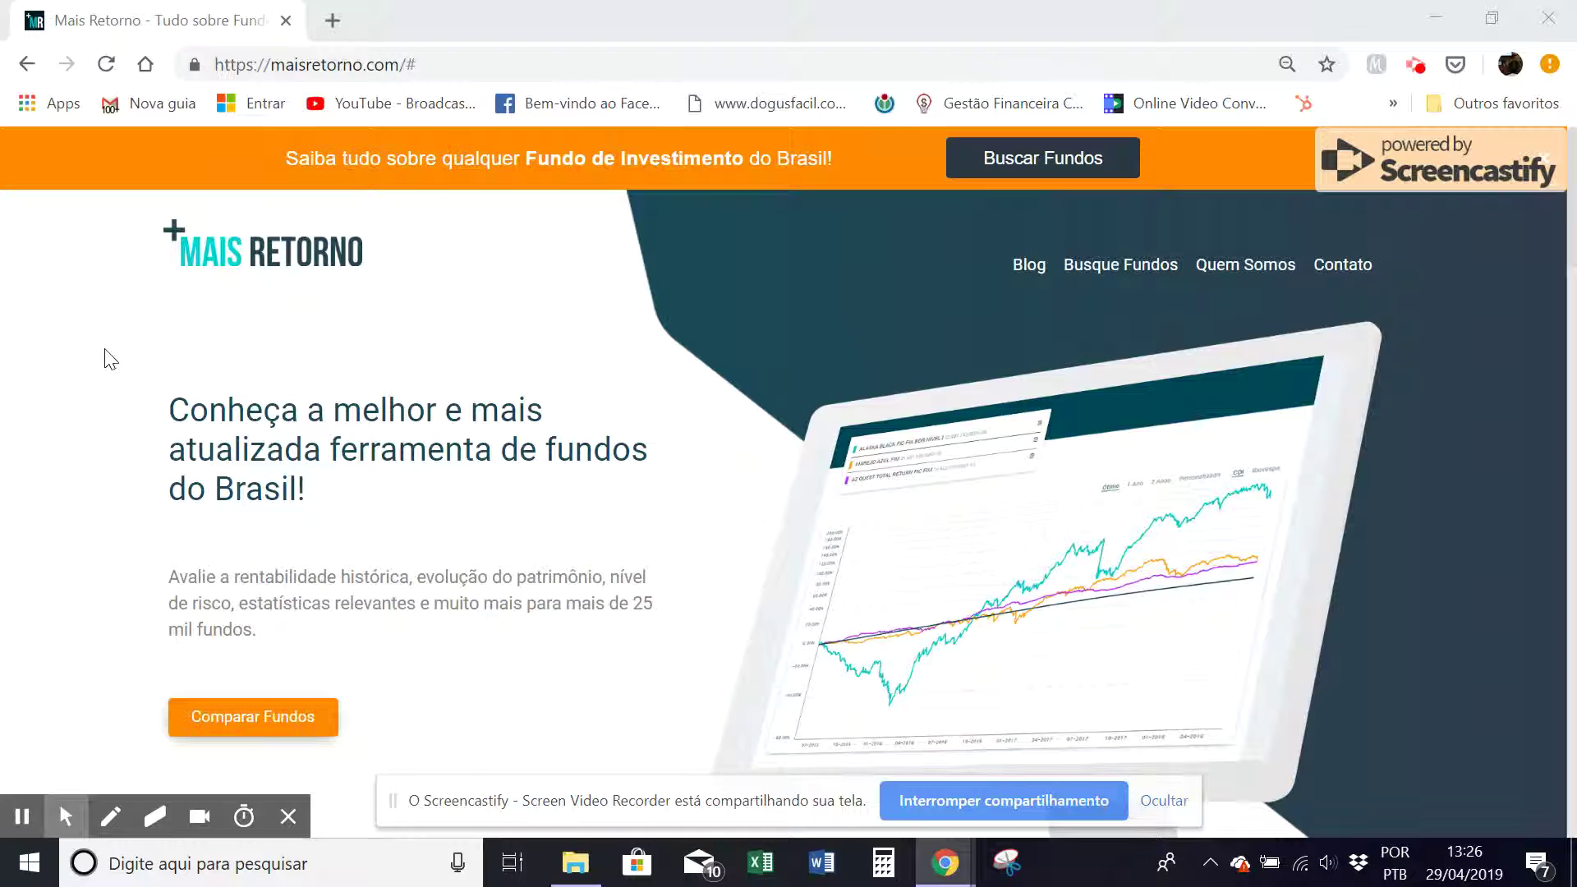
# Review the home page introduction and the blog articles under Aprenda mais sobre investimentos
pyautogui.moveTo(631, 601); pyautogui.dragTo(595, 640)
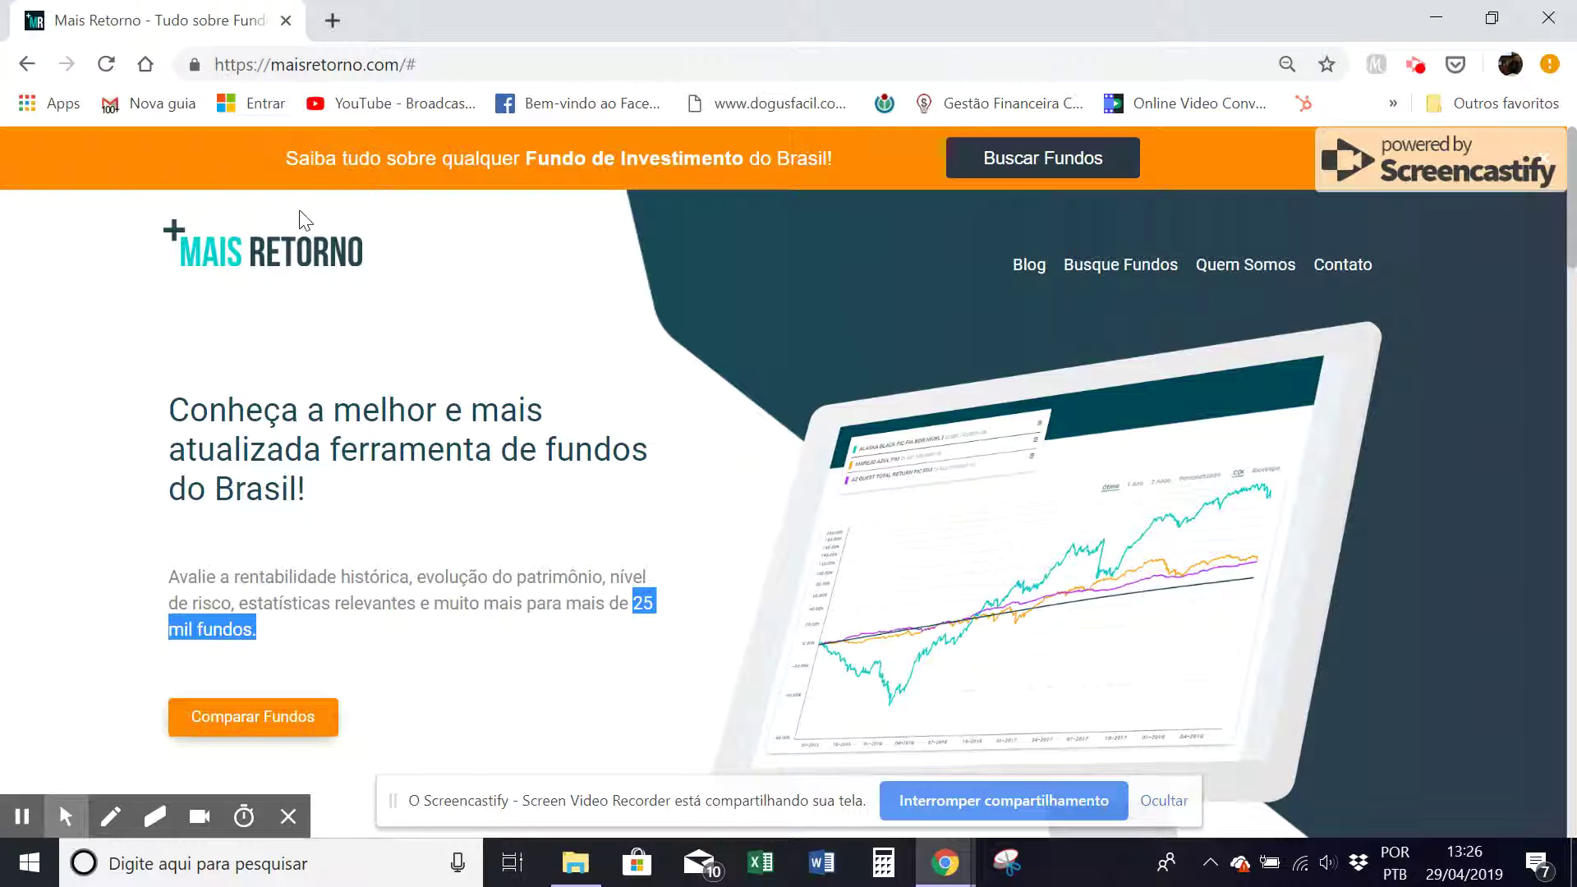
pyautogui.scroll(-1, 454, 383)
pyautogui.scroll(-6, 455, 383)
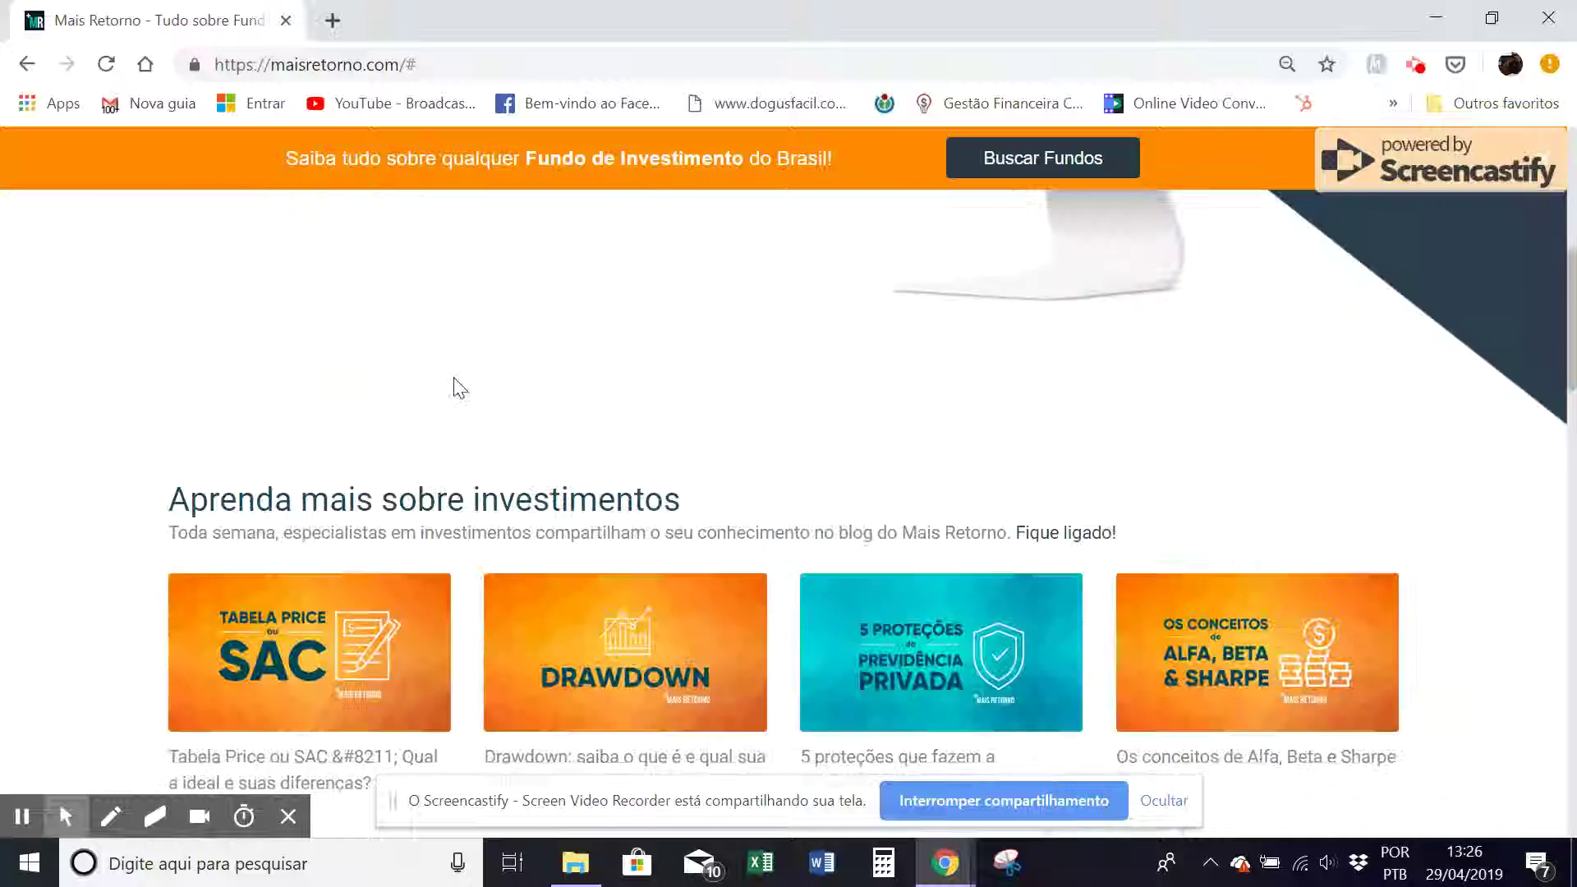
pyautogui.scroll(4, 553, 436)
pyautogui.scroll(-4, 902, 382)
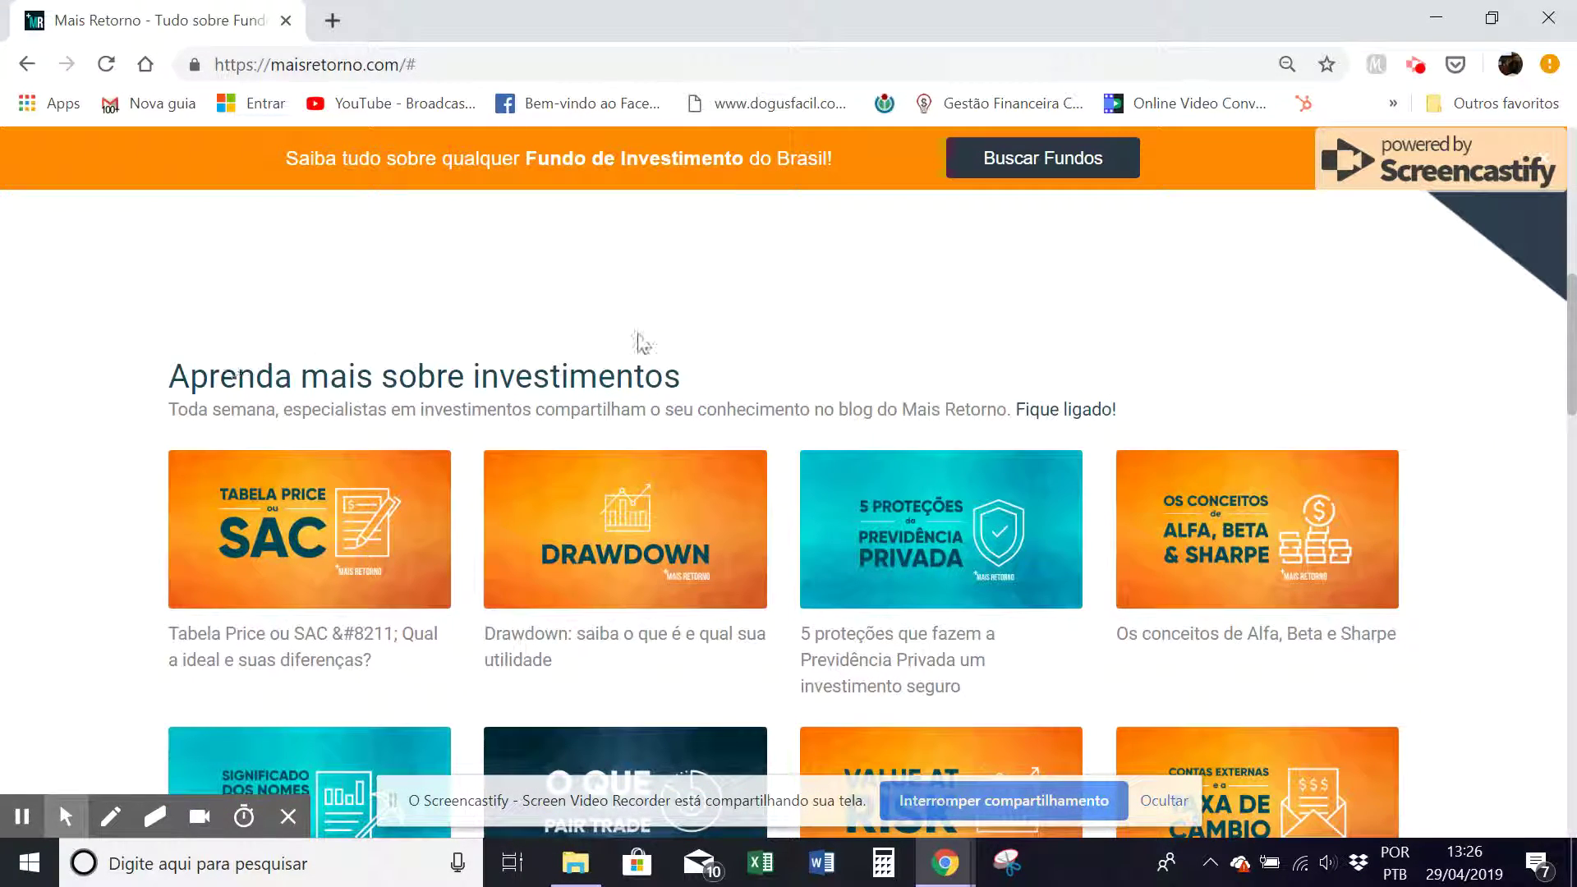
pyautogui.scroll(-4, 1331, 529)
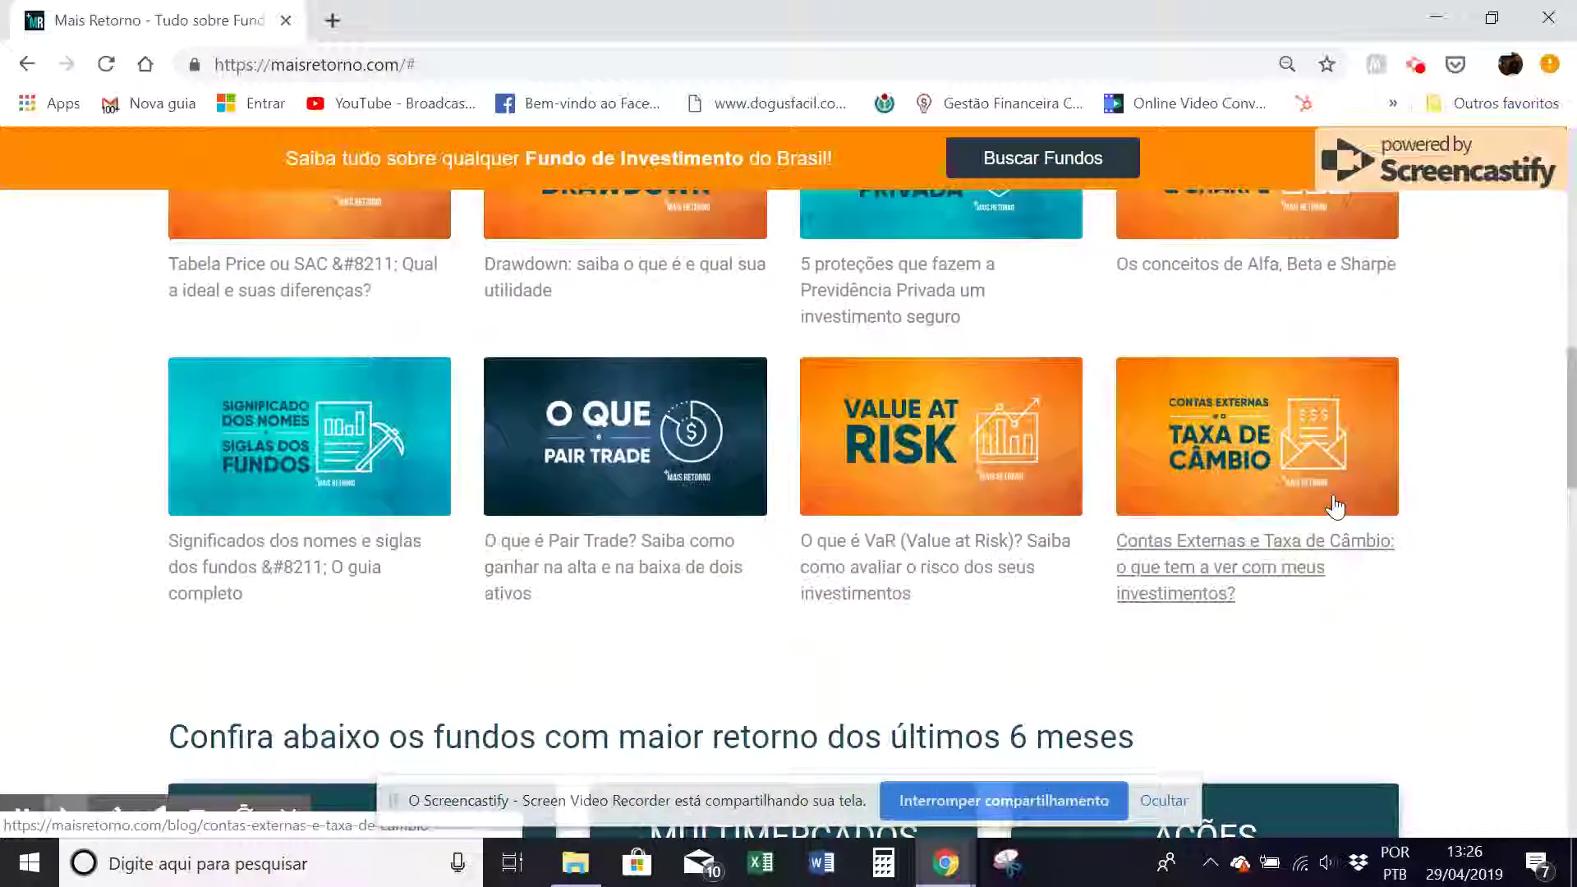
pyautogui.scroll(1, 1229, 457)
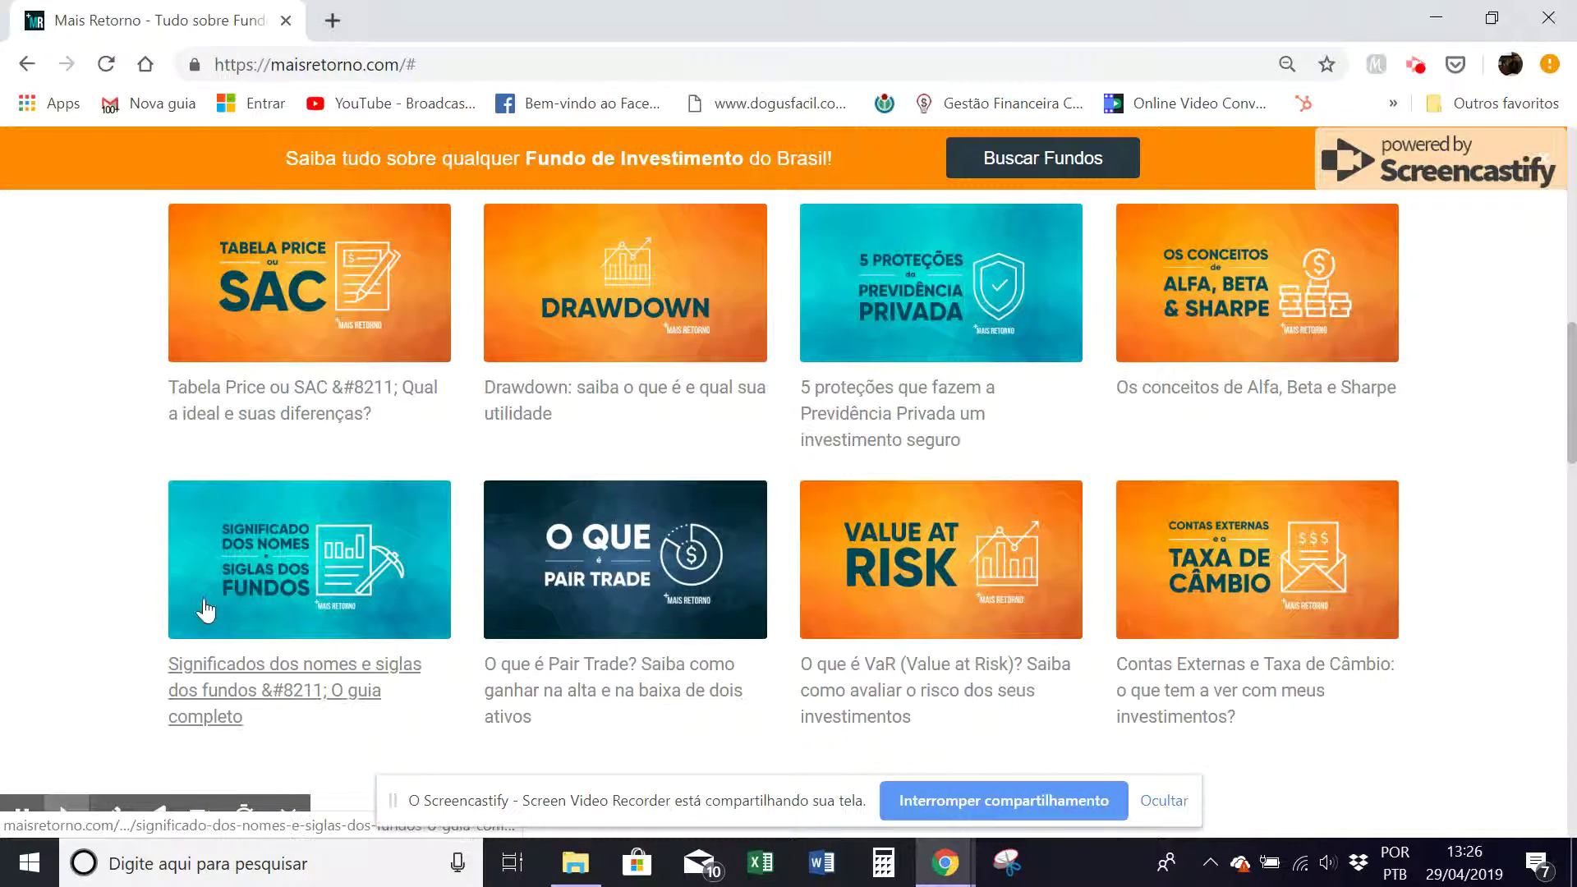
pyautogui.scroll(1, 231, 396)
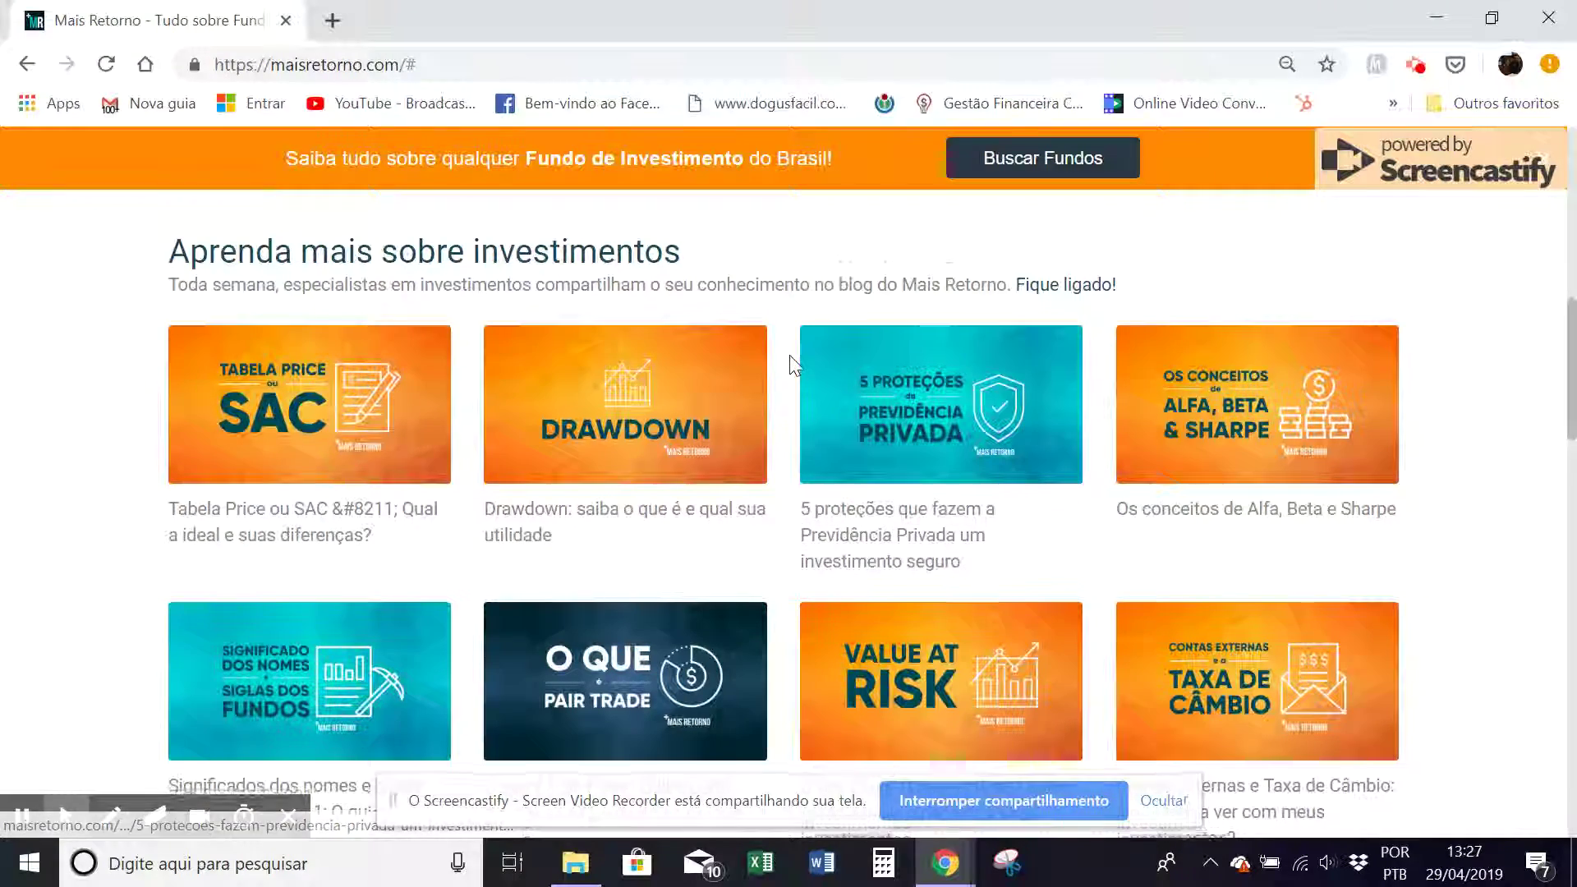
# Examine the funds with the highest returns of the last 6 months under Renda Fixa, Multimercados and Ações
pyautogui.scroll(-7, 790, 357)
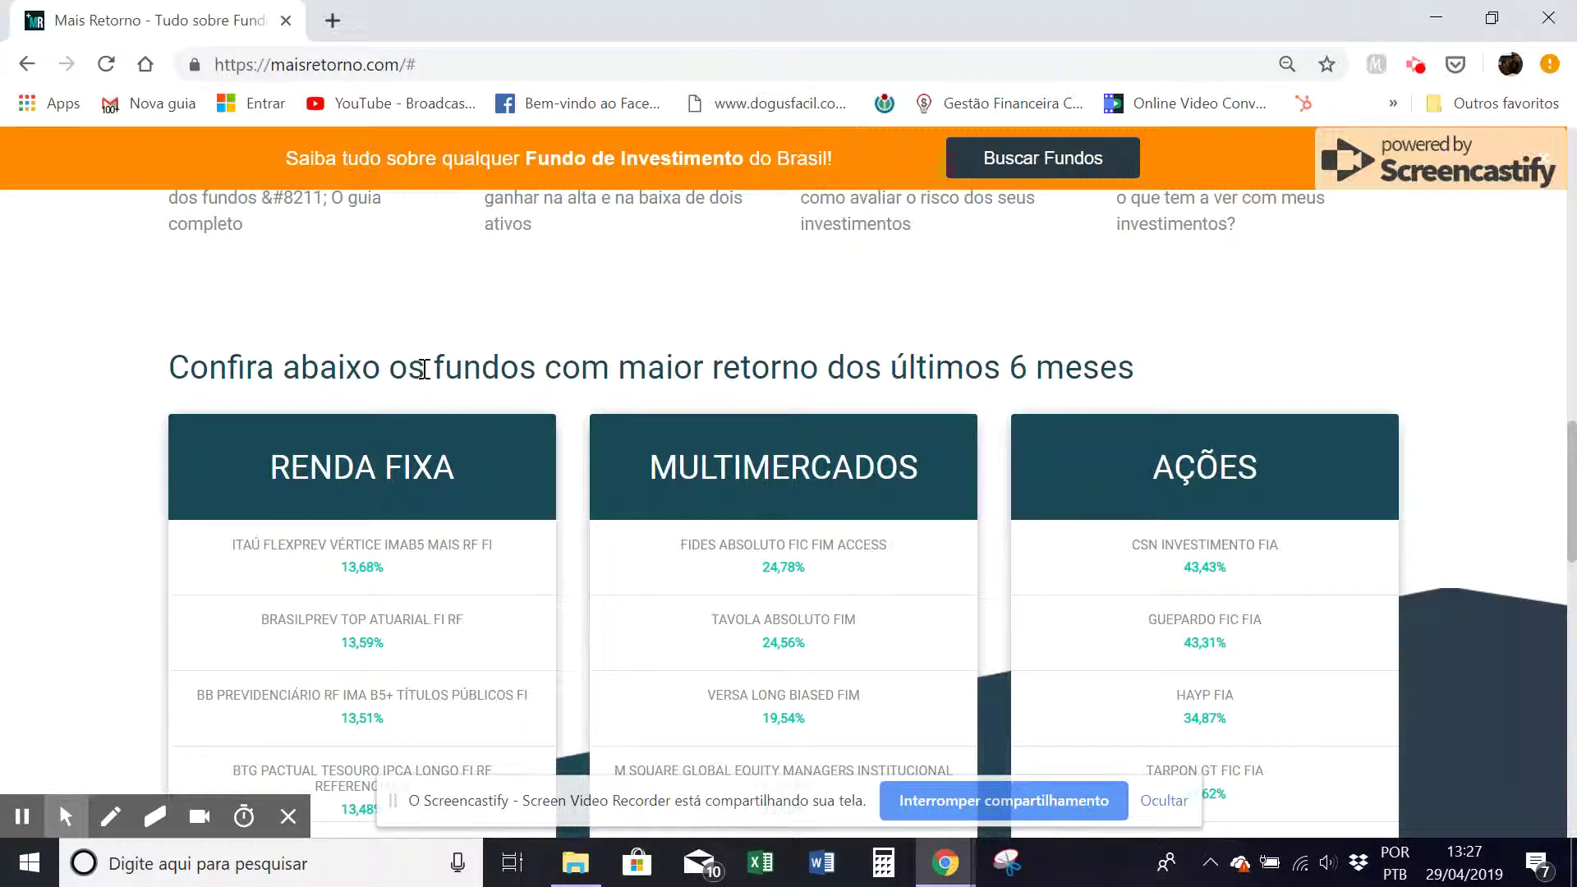
pyautogui.moveTo(424, 367); pyautogui.dragTo(665, 366)
pyautogui.scroll(-1, 696, 359)
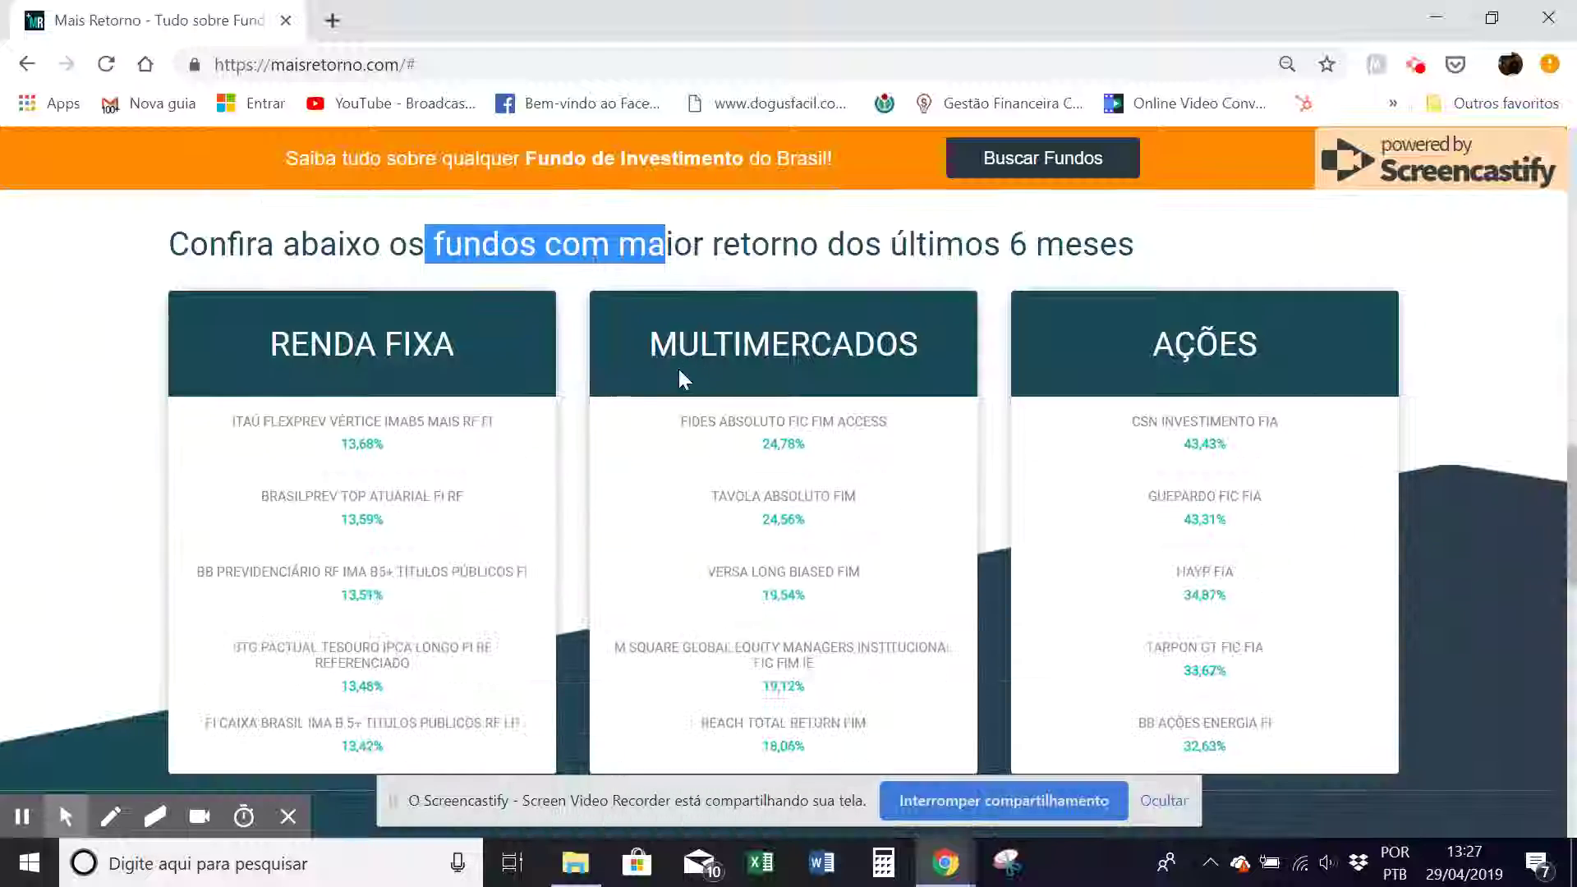
pyautogui.moveTo(1036, 247); pyautogui.dragTo(928, 249)
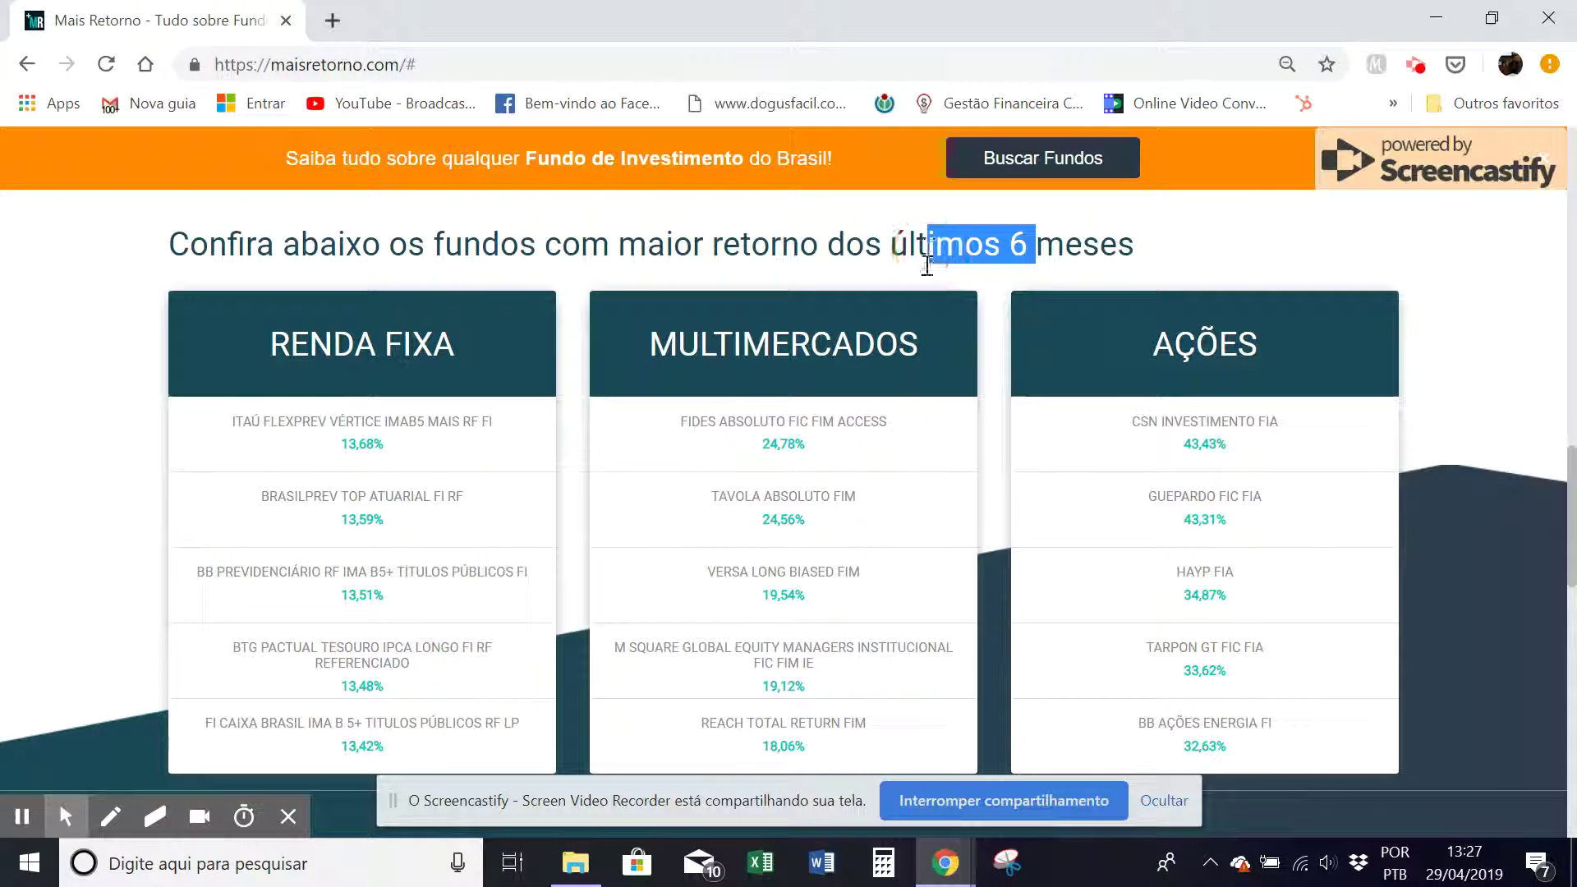
pyautogui.moveTo(458, 345); pyautogui.dragTo(311, 345)
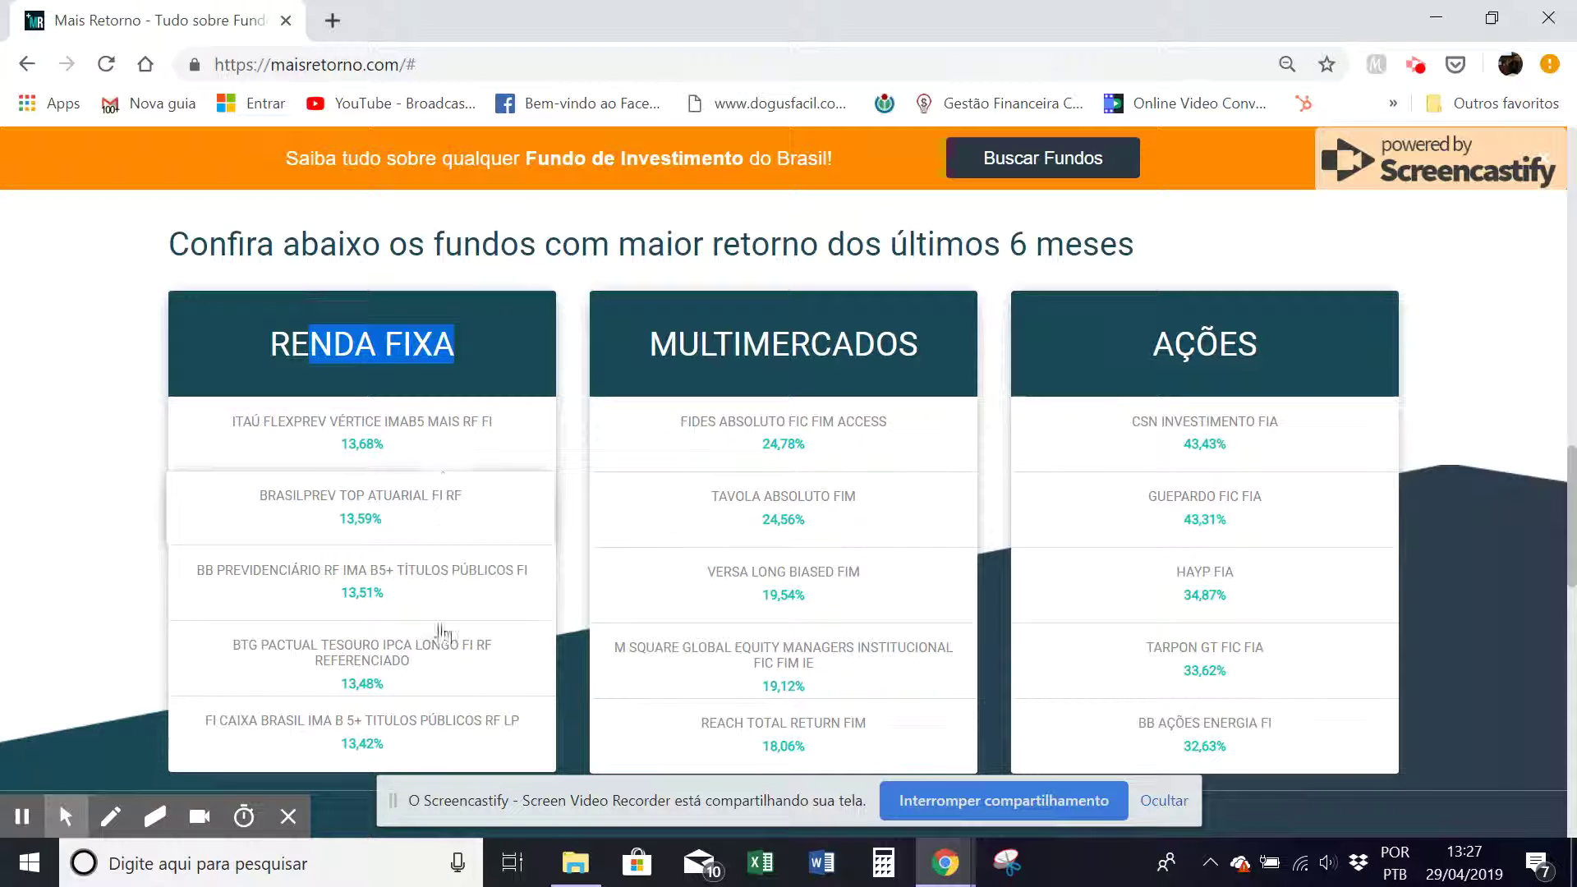
pyautogui.moveTo(900, 343); pyautogui.dragTo(679, 345)
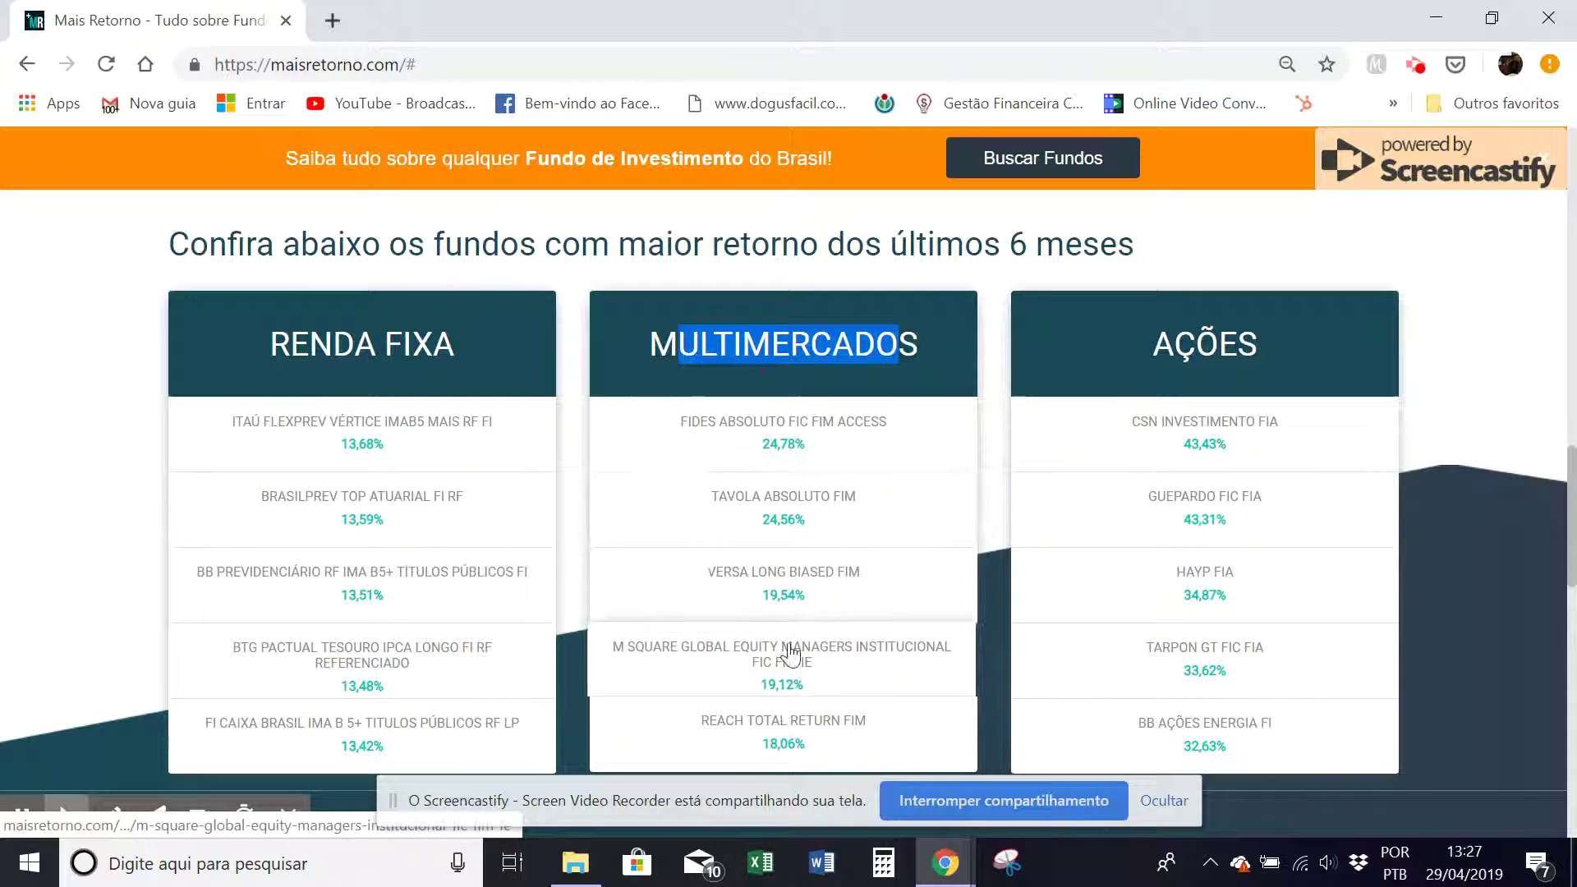
pyautogui.moveTo(1238, 343); pyautogui.dragTo(1183, 345)
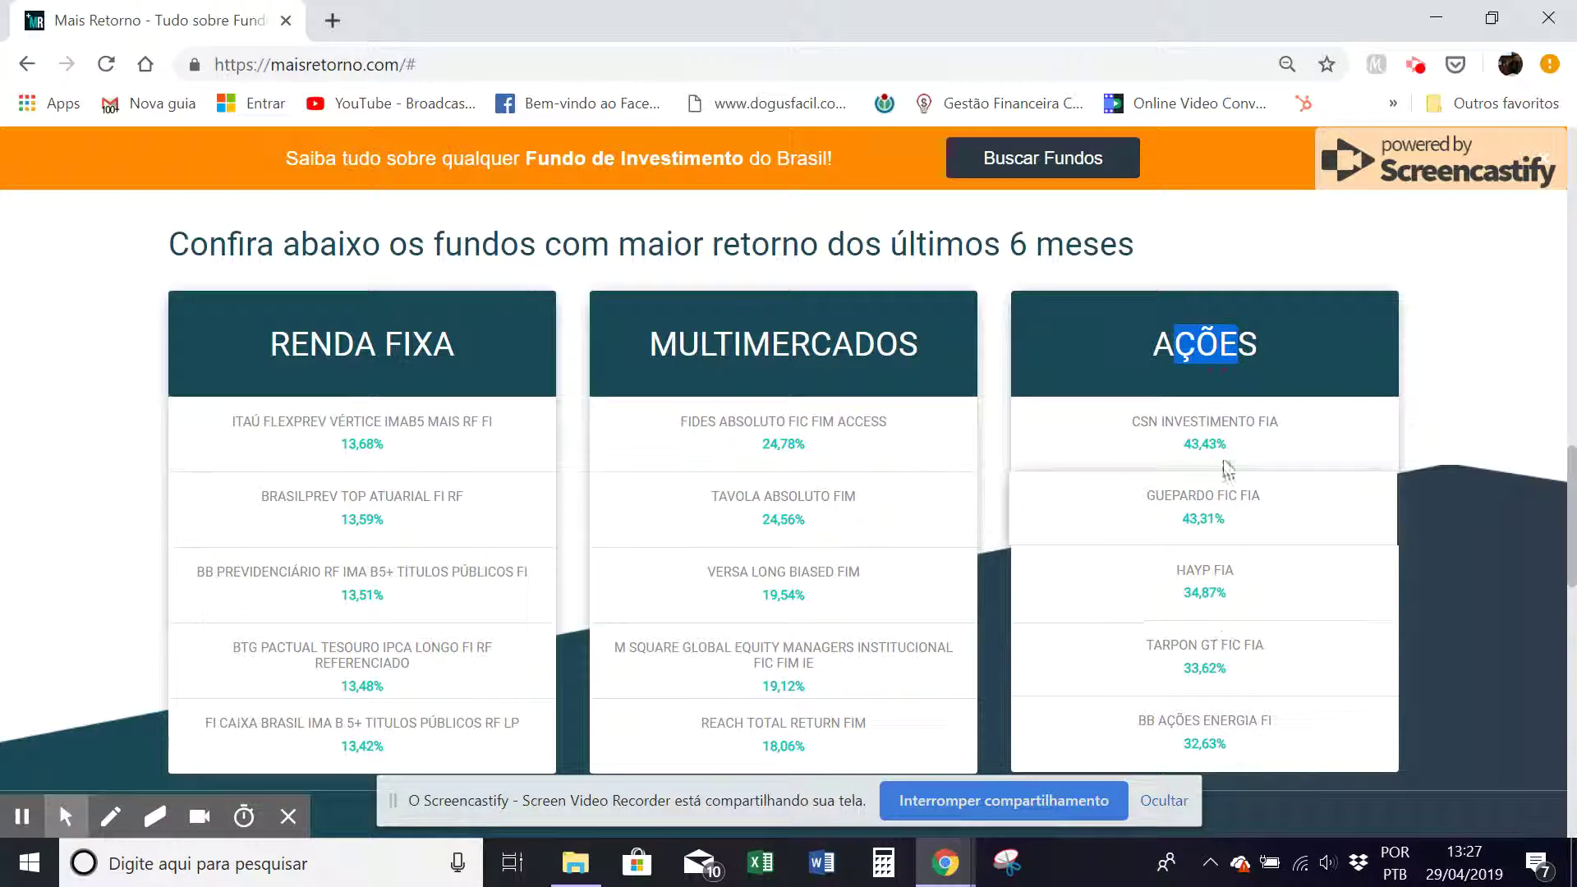
pyautogui.scroll(-3, 1150, 616)
pyautogui.scroll(15, 1121, 526)
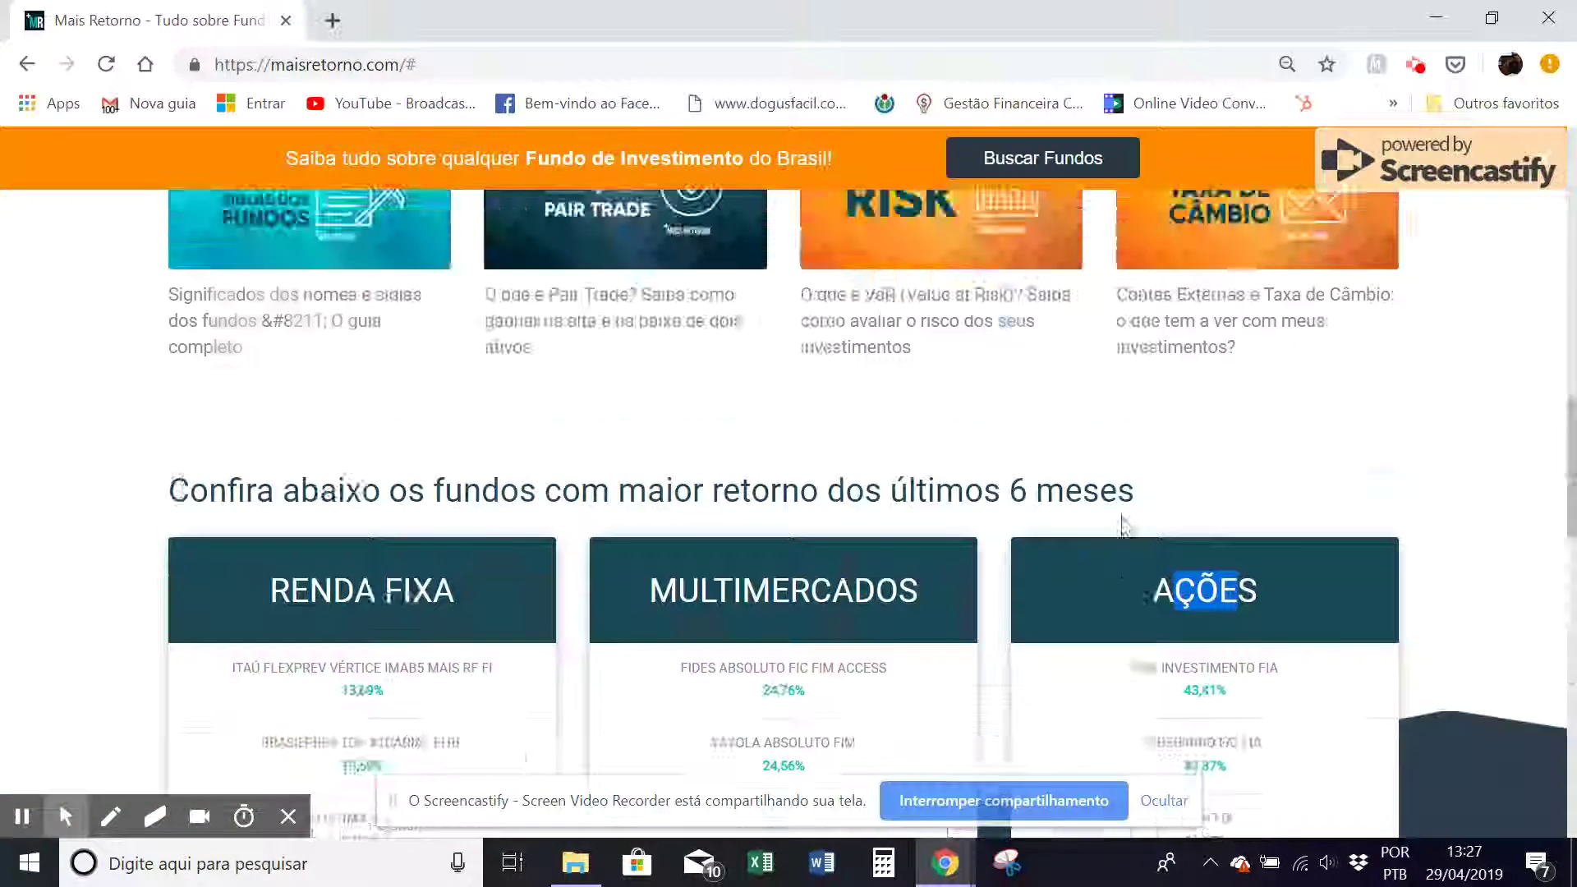
pyautogui.scroll(-10, 990, 515)
pyautogui.scroll(-4, 983, 514)
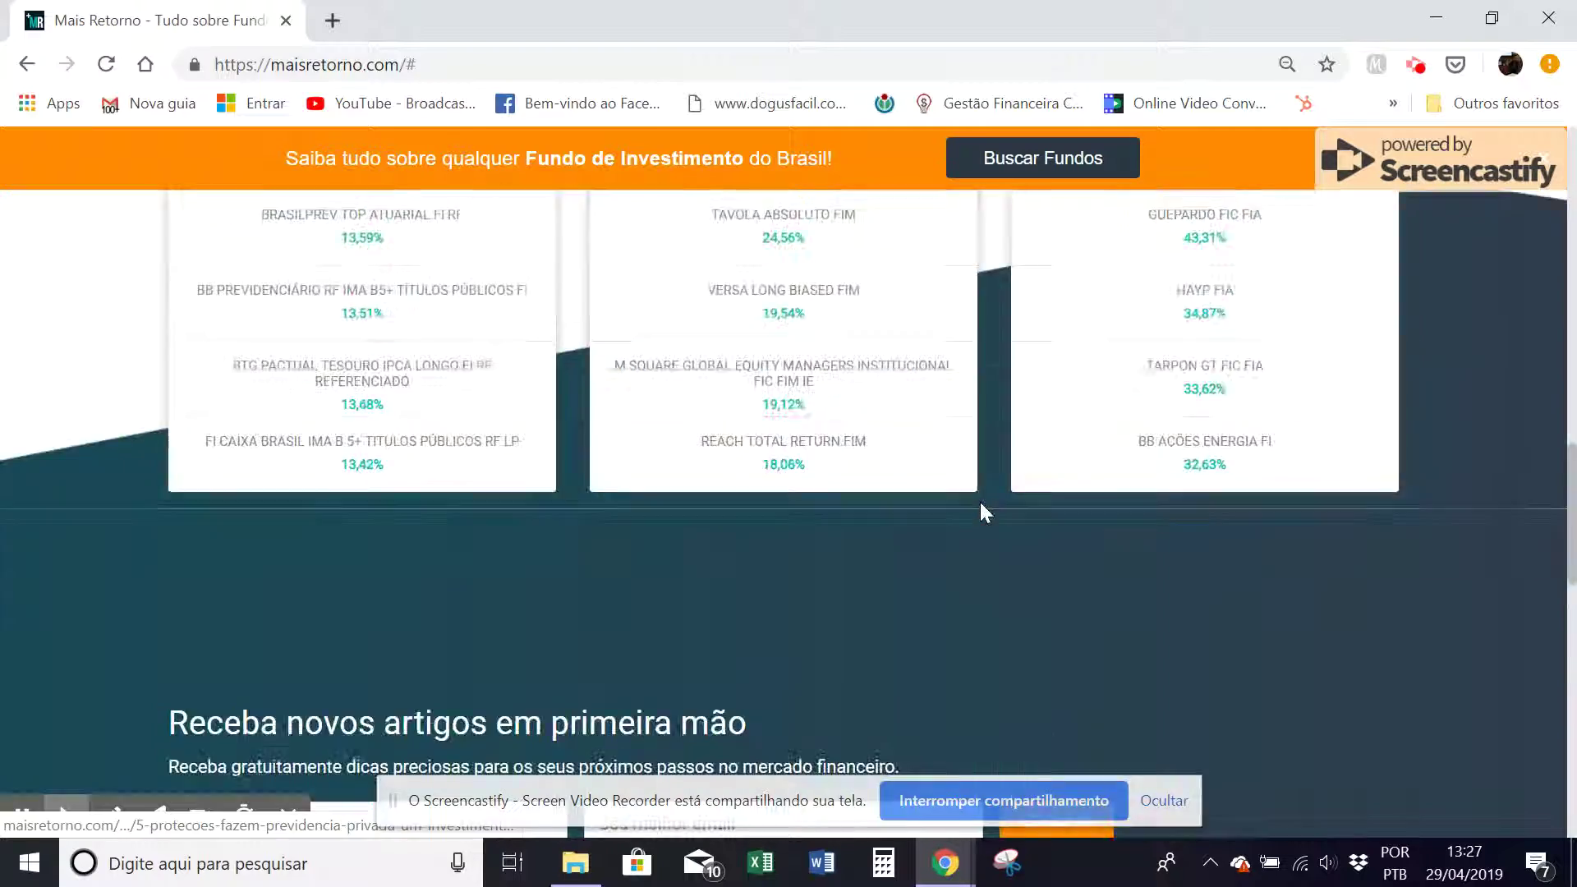
# Open the fund comparison tool from the home page introduction
pyautogui.scroll(3, 986, 509)
pyautogui.scroll(6, 1056, 481)
pyautogui.scroll(10, 1046, 483)
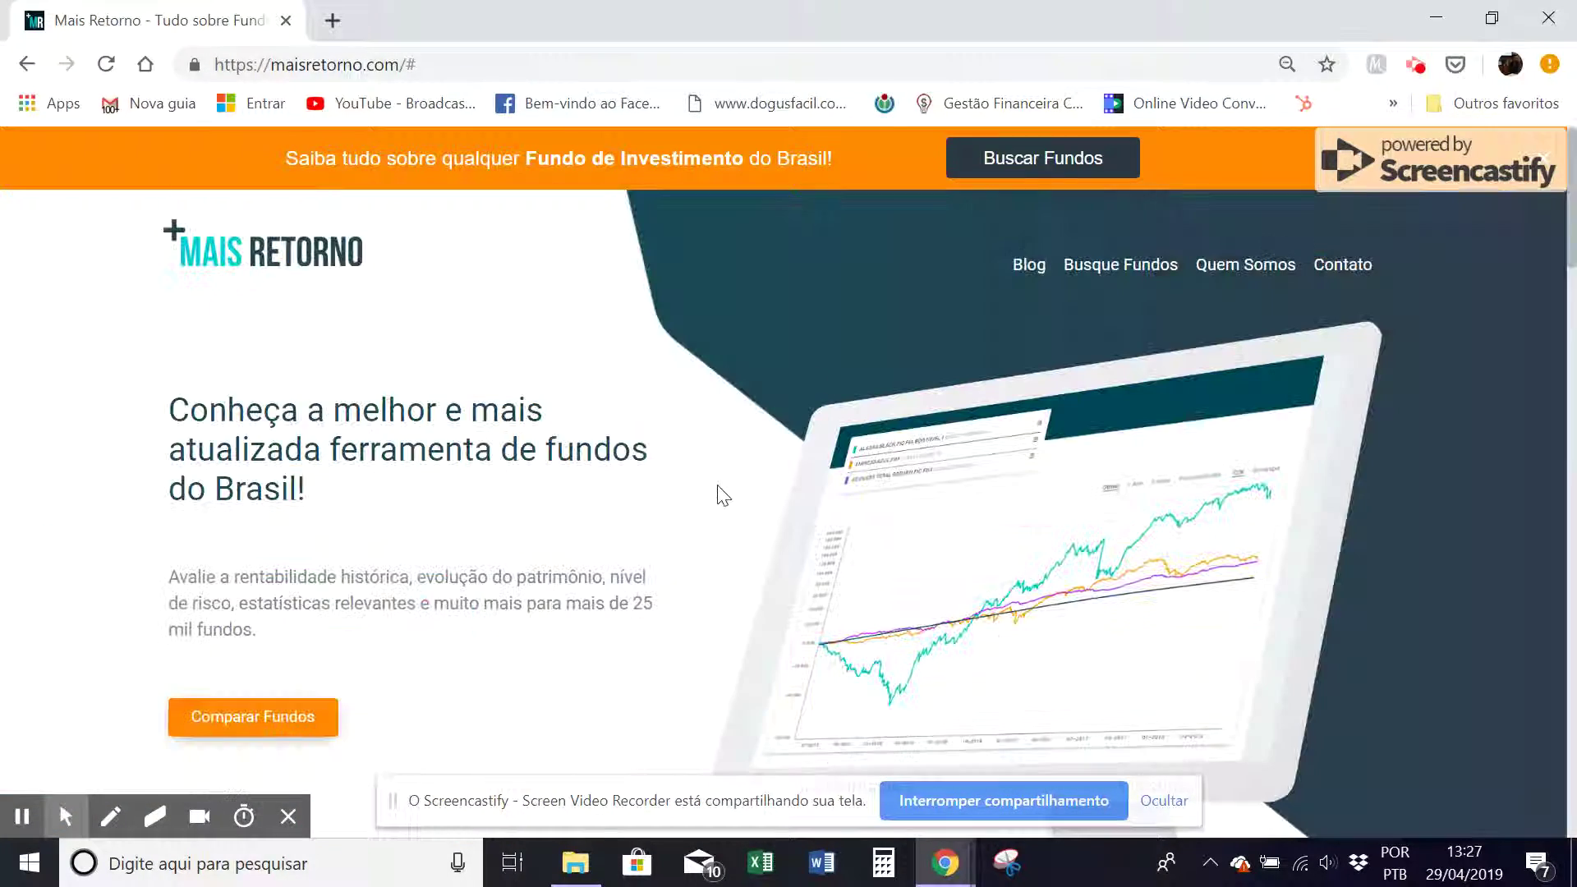
pyautogui.click(283, 748)
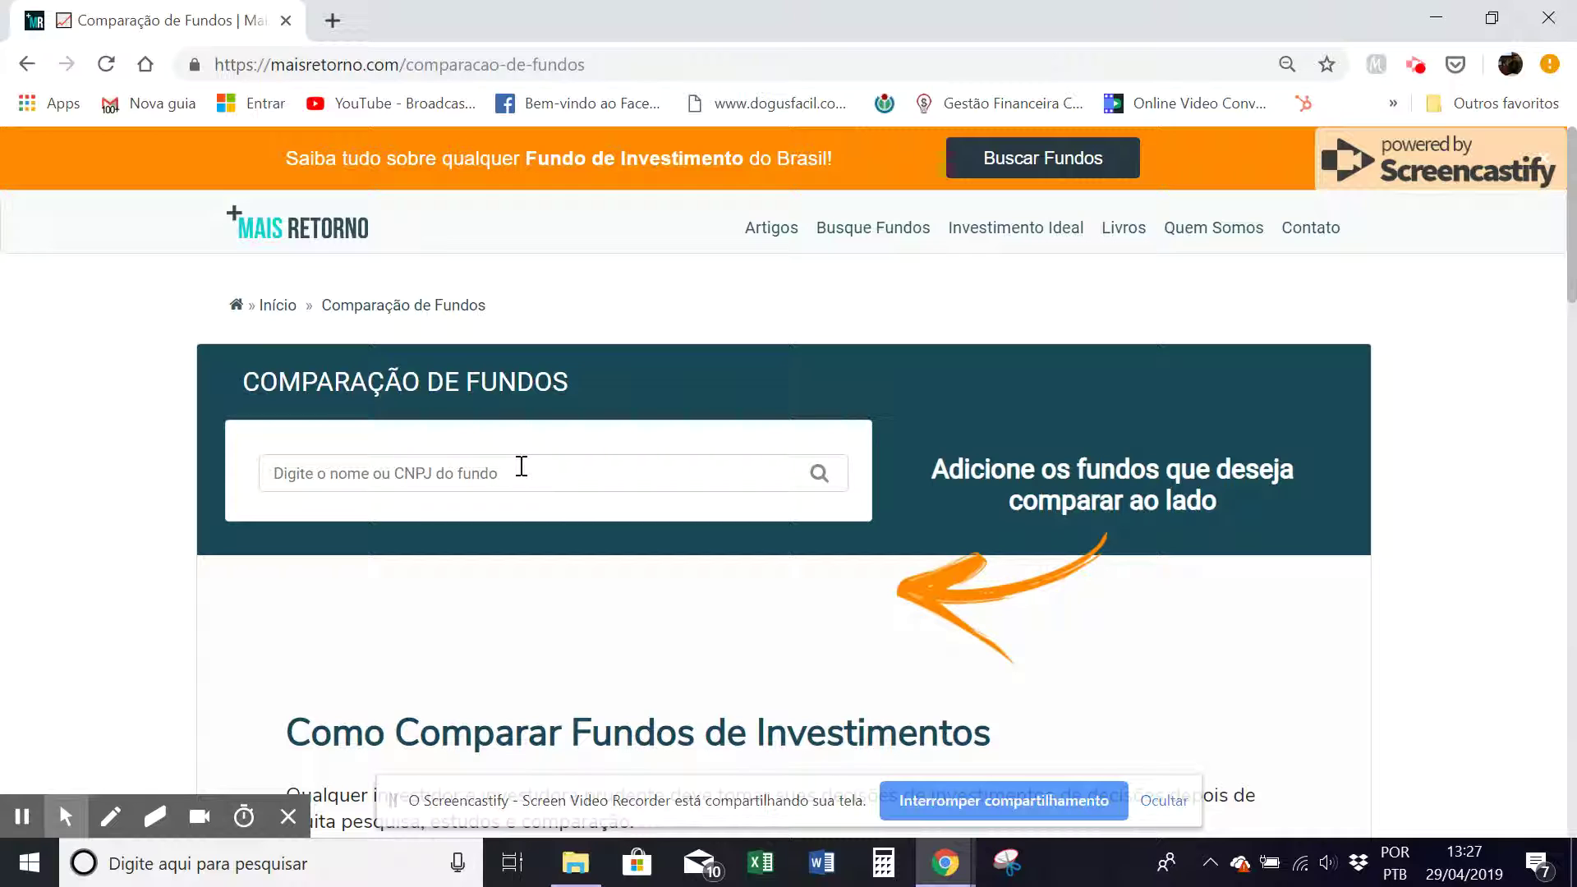
# Review the suggested fund combinations and start the Renda Fixa comparison of the Itaú Flexprev, Brasilprev and BB Previdenciário funds
pyautogui.scroll(-7, 577, 485)
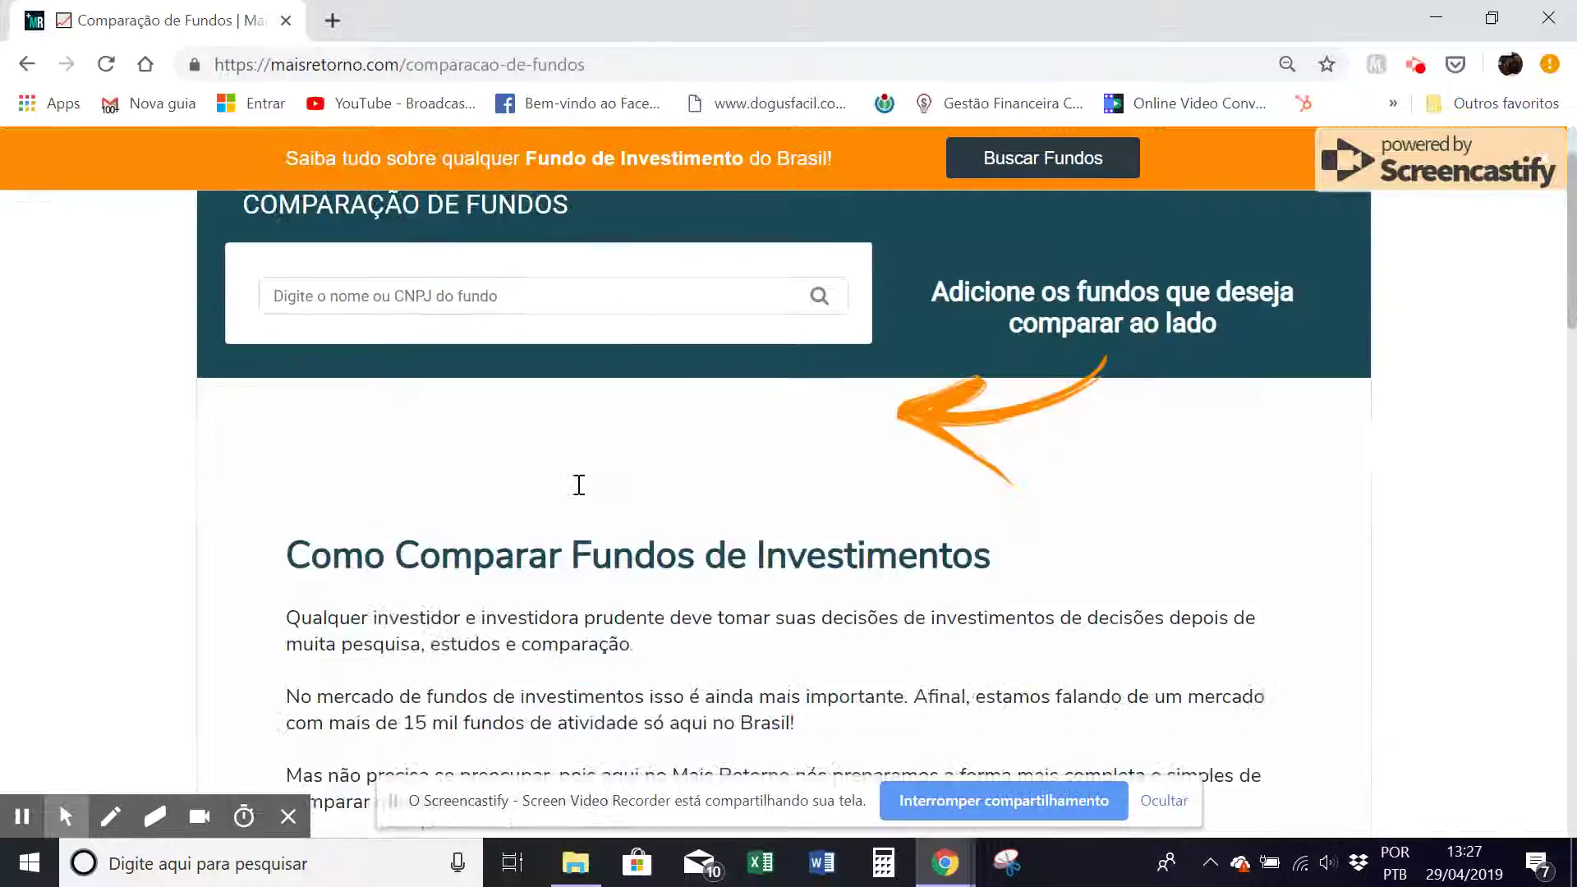
pyautogui.scroll(-7, 579, 486)
pyautogui.scroll(13, 578, 485)
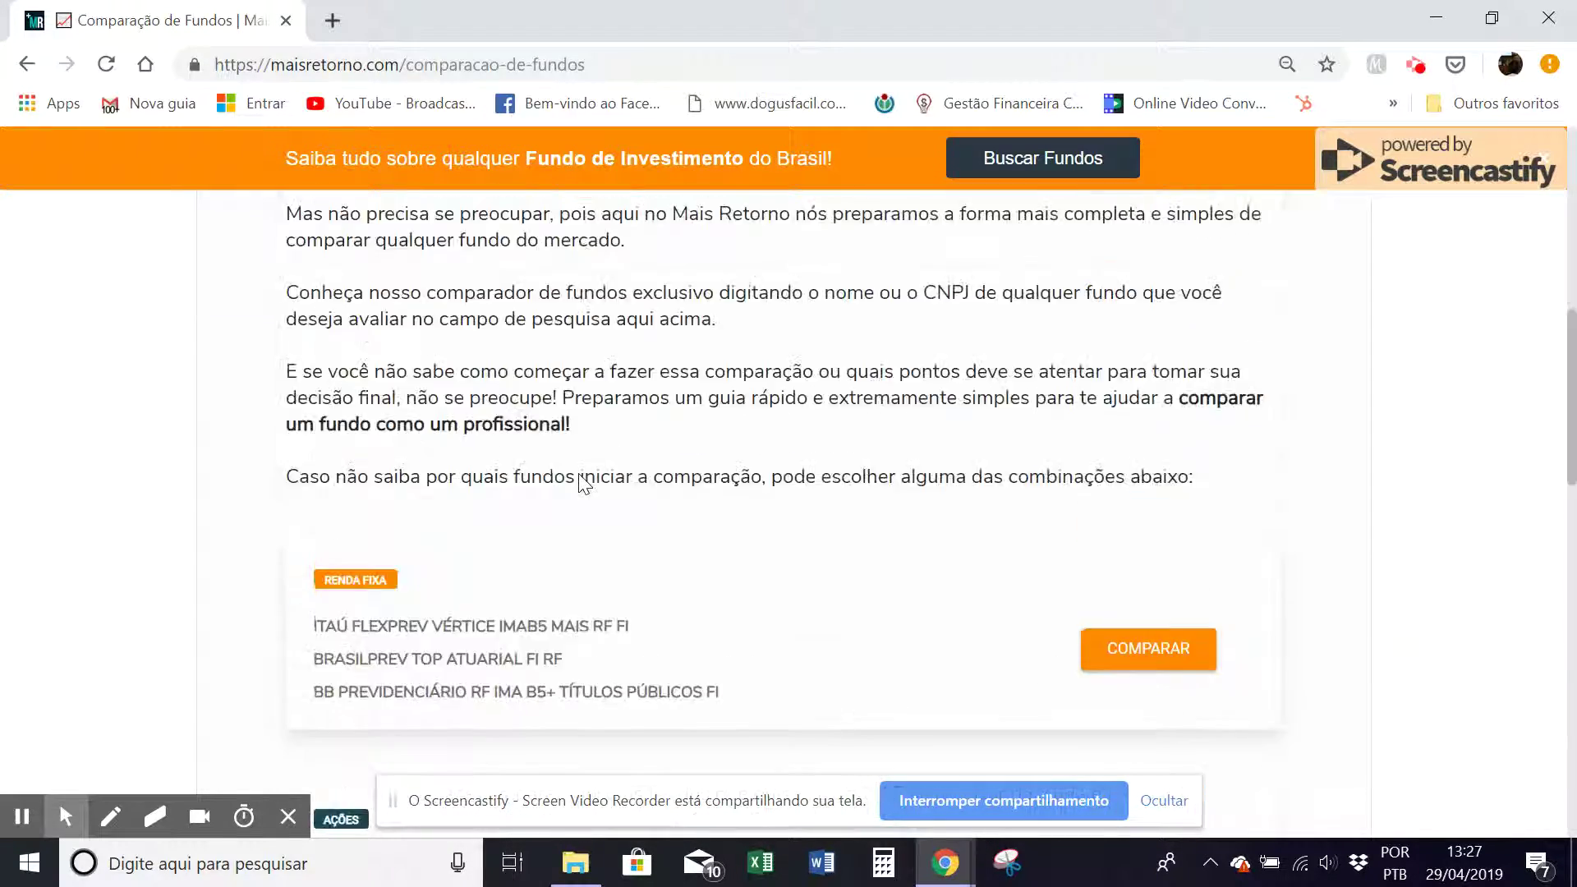
pyautogui.scroll(-11, 579, 468)
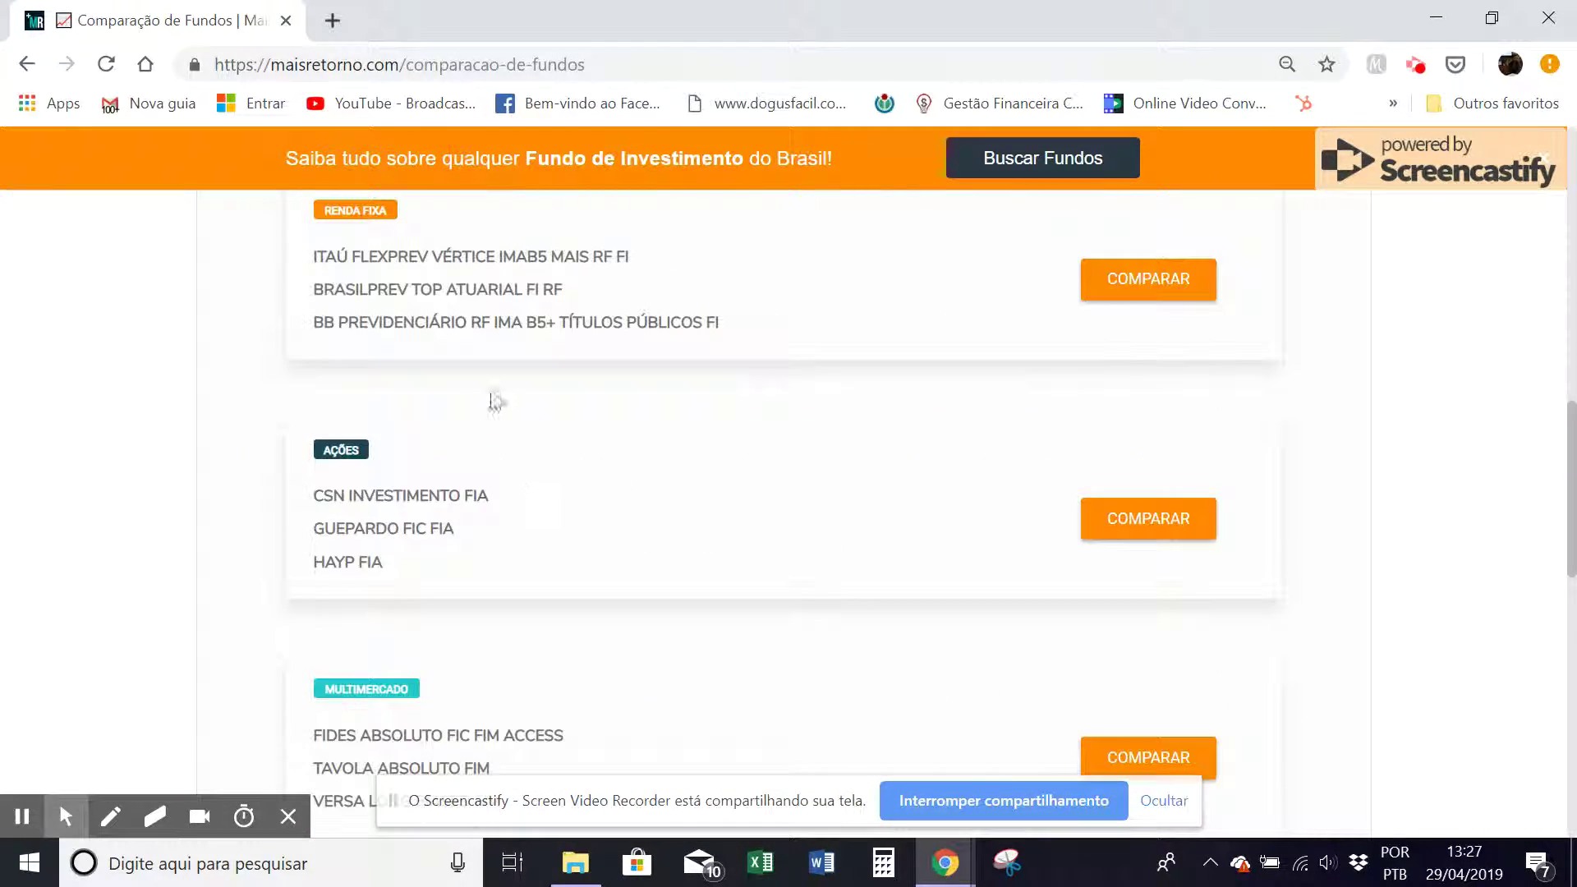
pyautogui.scroll(-3, 493, 509)
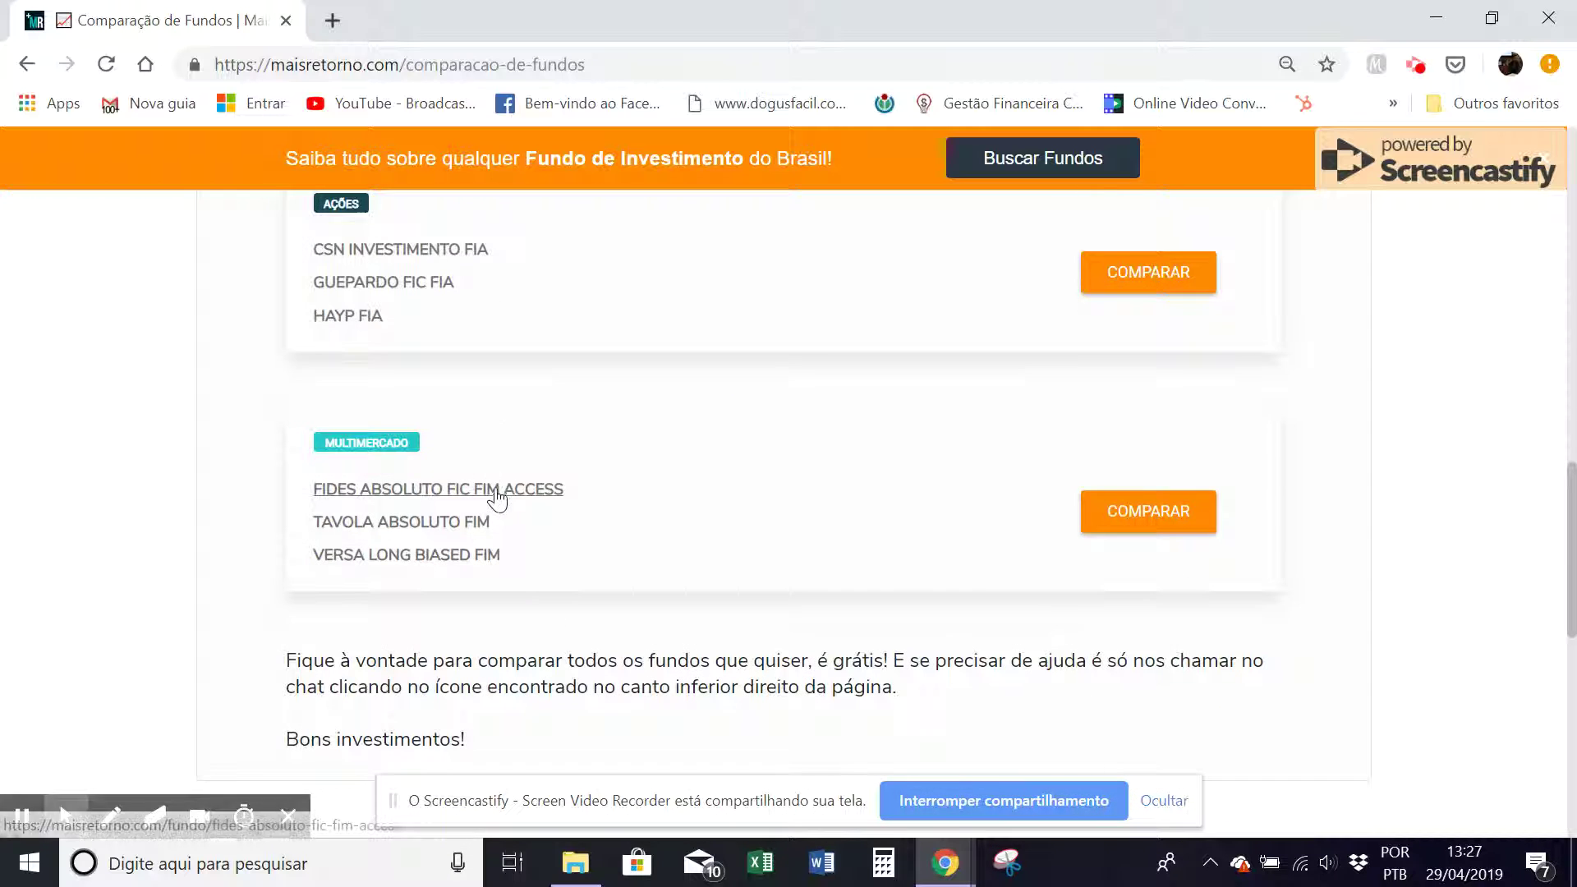
pyautogui.scroll(3, 496, 460)
pyautogui.scroll(5, 510, 410)
pyautogui.scroll(-4, 526, 423)
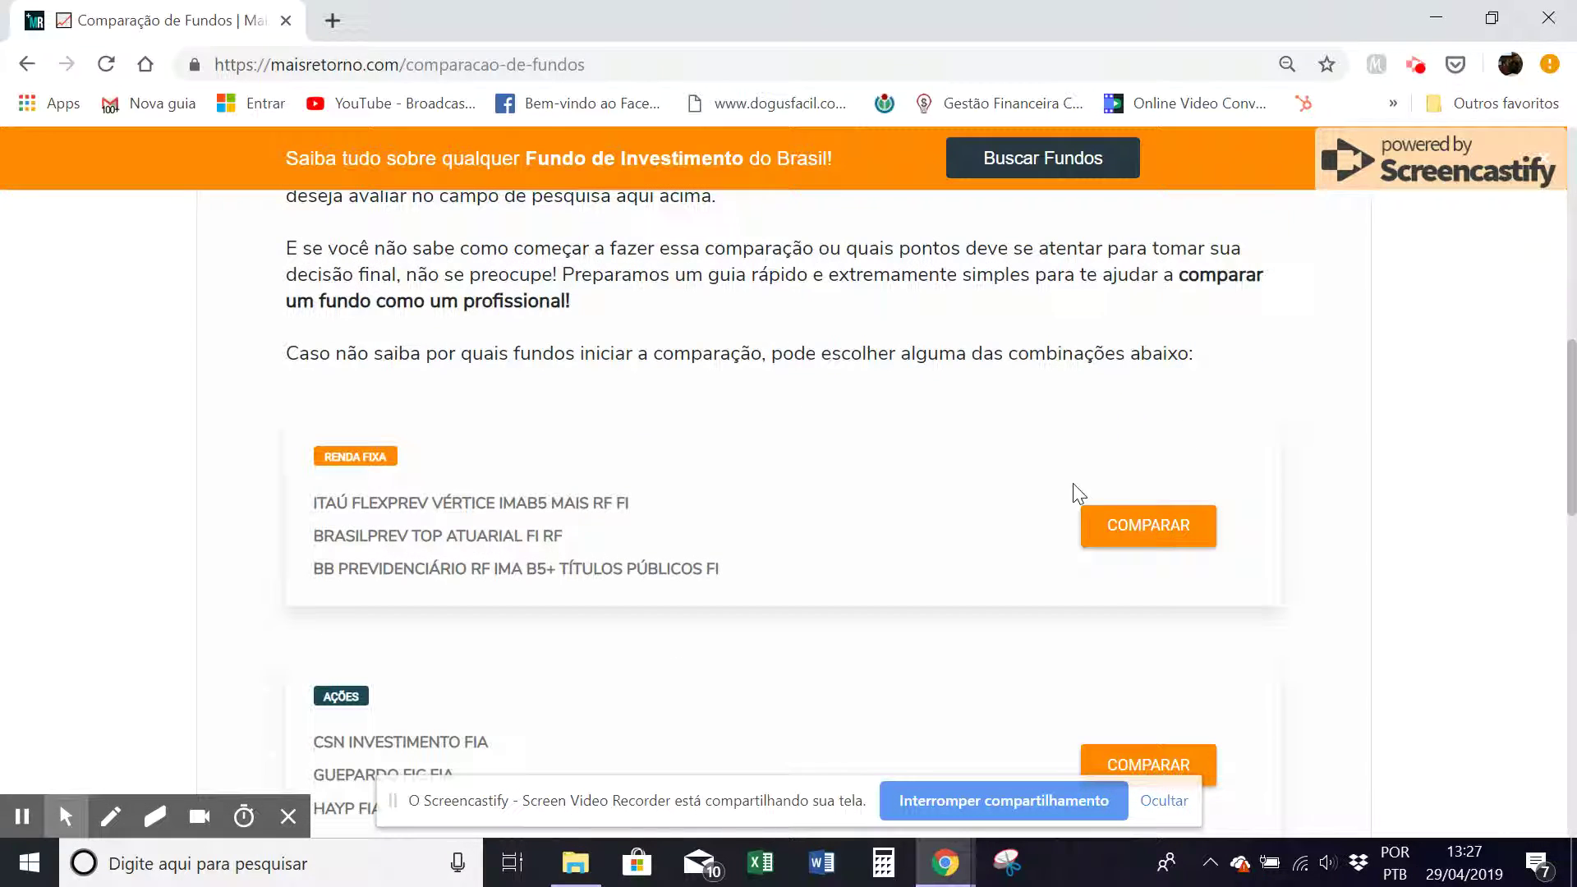
pyautogui.rightClick(1154, 542)
pyautogui.click(1113, 530)
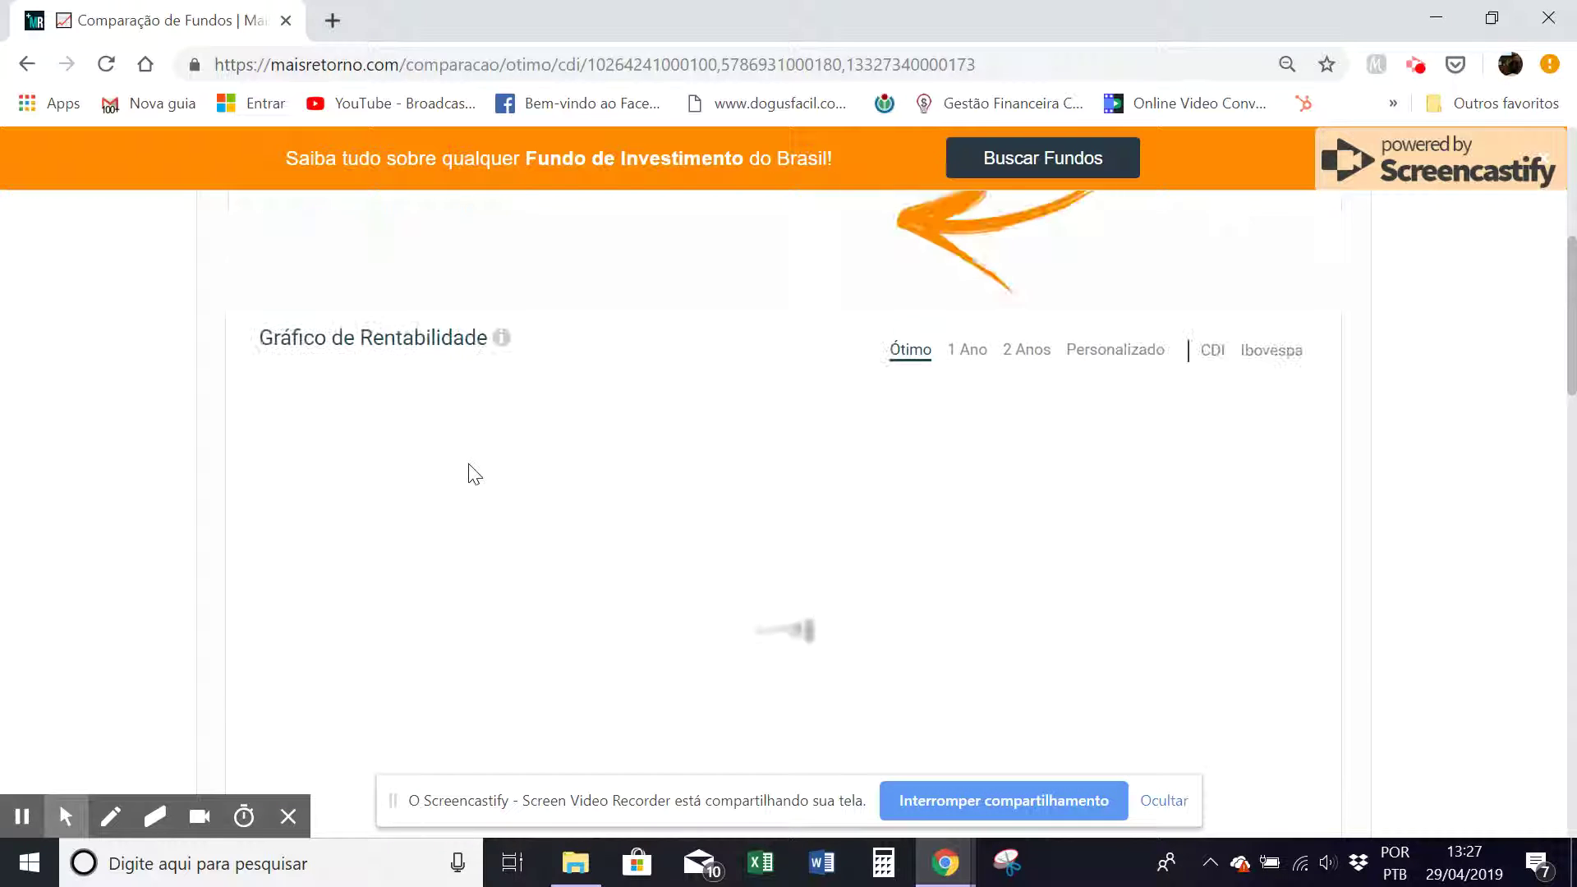
# Examine the list of compared funds and their curves against CDI in the Gráfico de Rentabilidade
pyautogui.scroll(4, 474, 475)
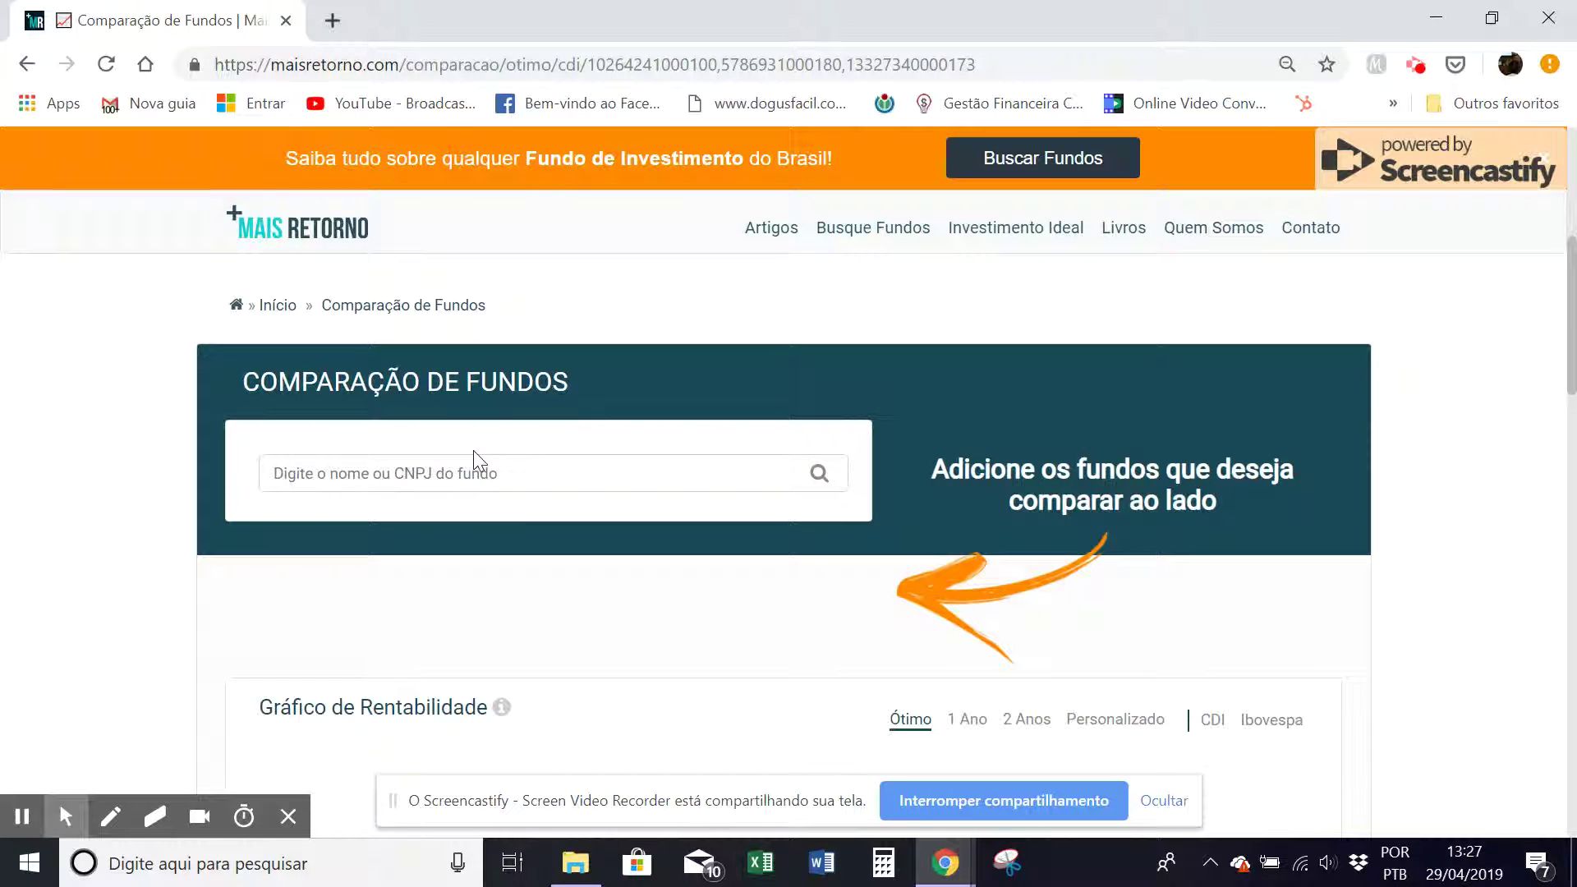
pyautogui.scroll(-2, 474, 451)
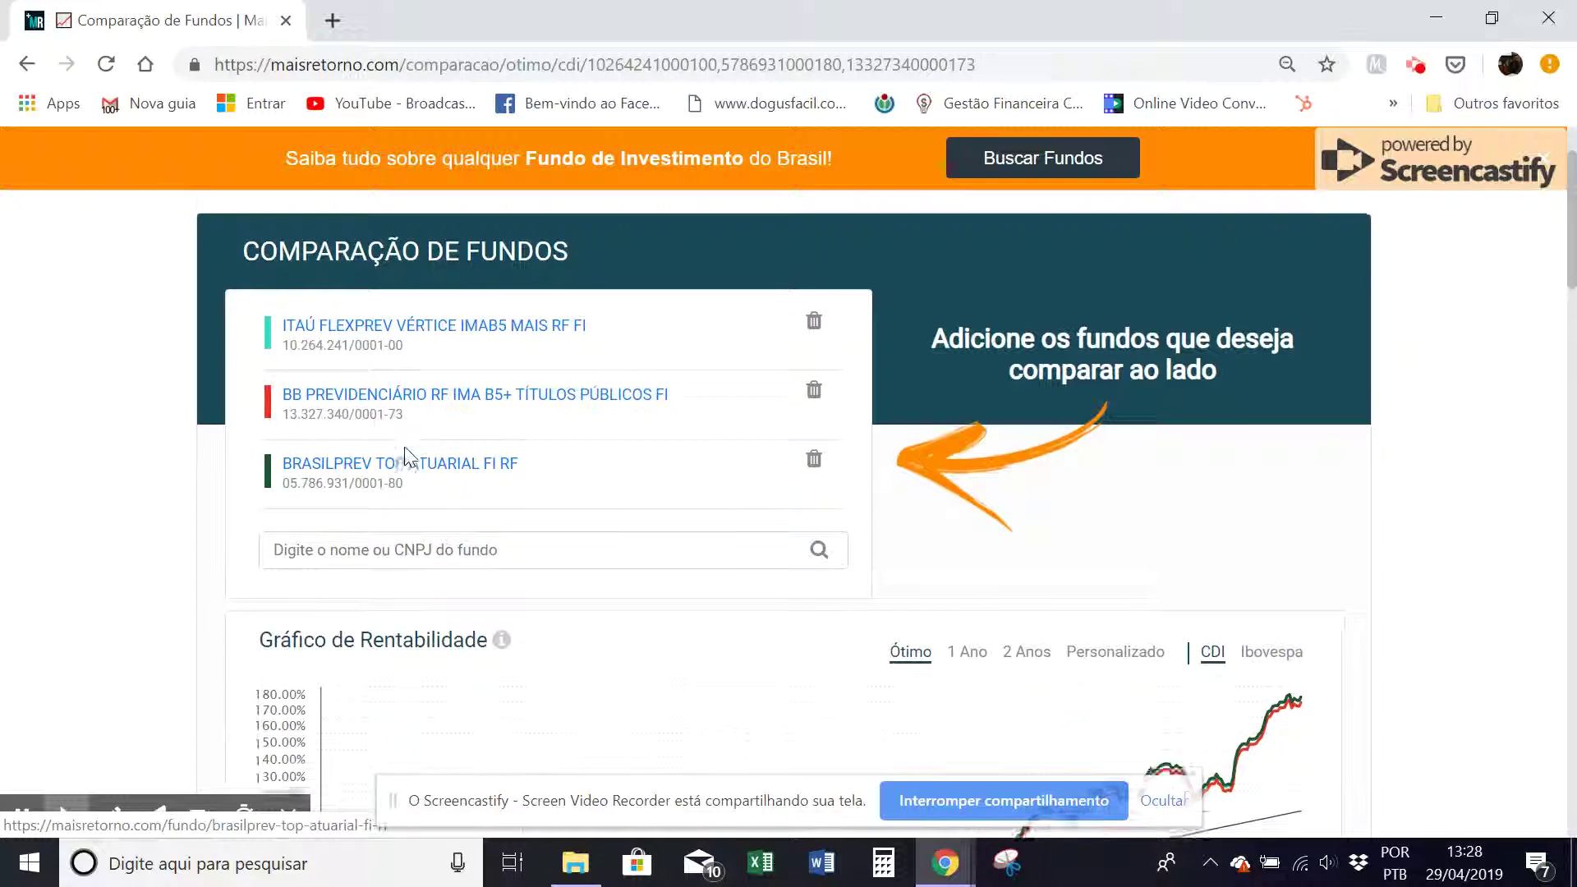
pyautogui.scroll(-4, 405, 457)
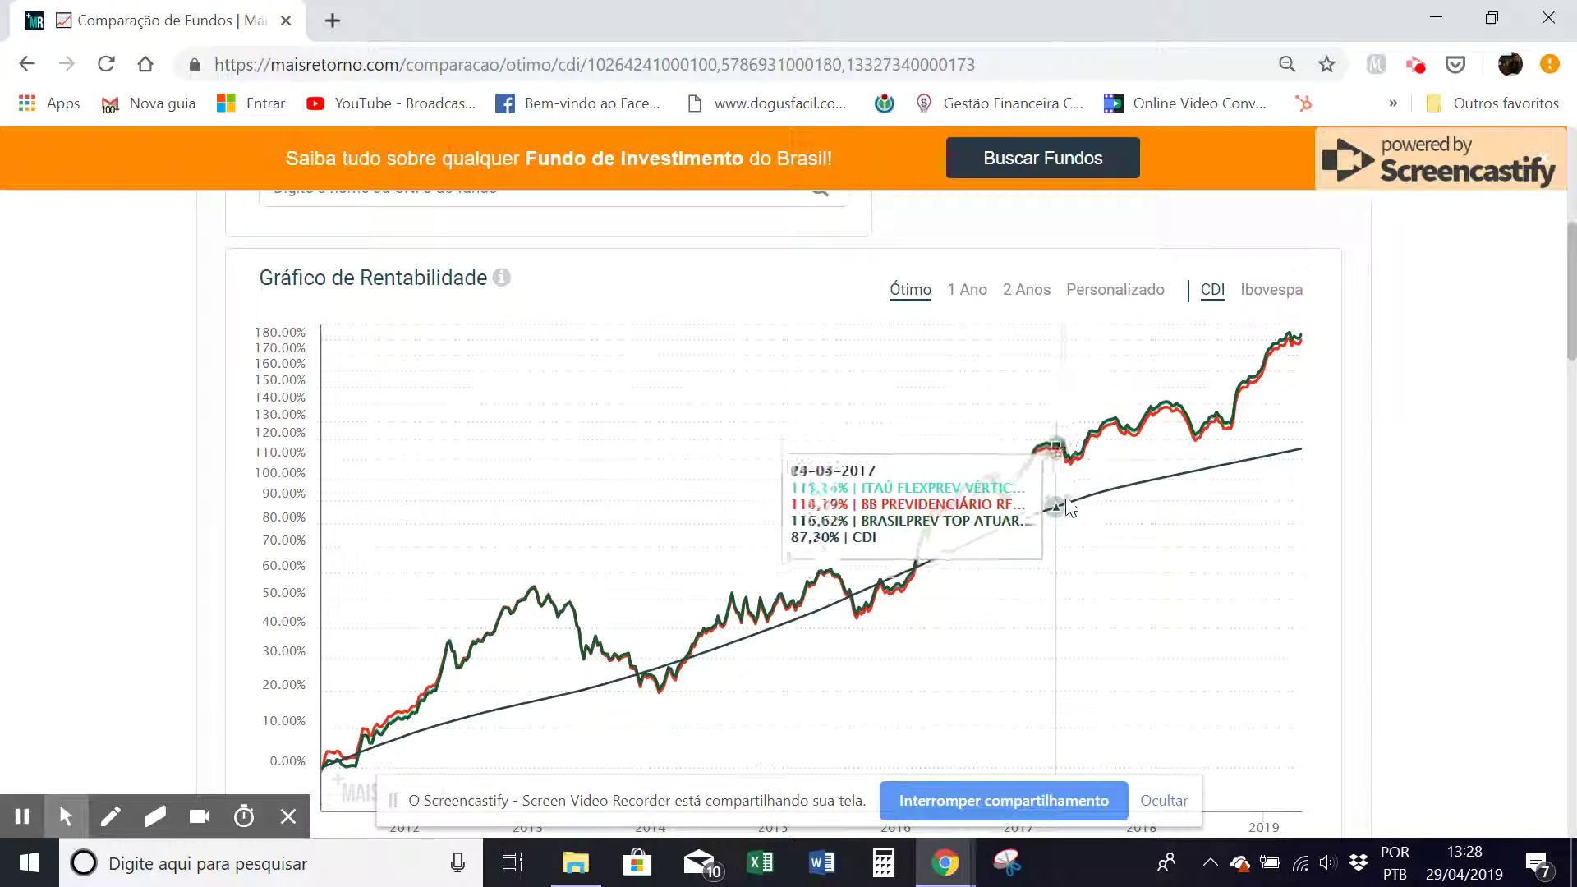
pyautogui.scroll(2, 1036, 542)
pyautogui.scroll(-4, 854, 567)
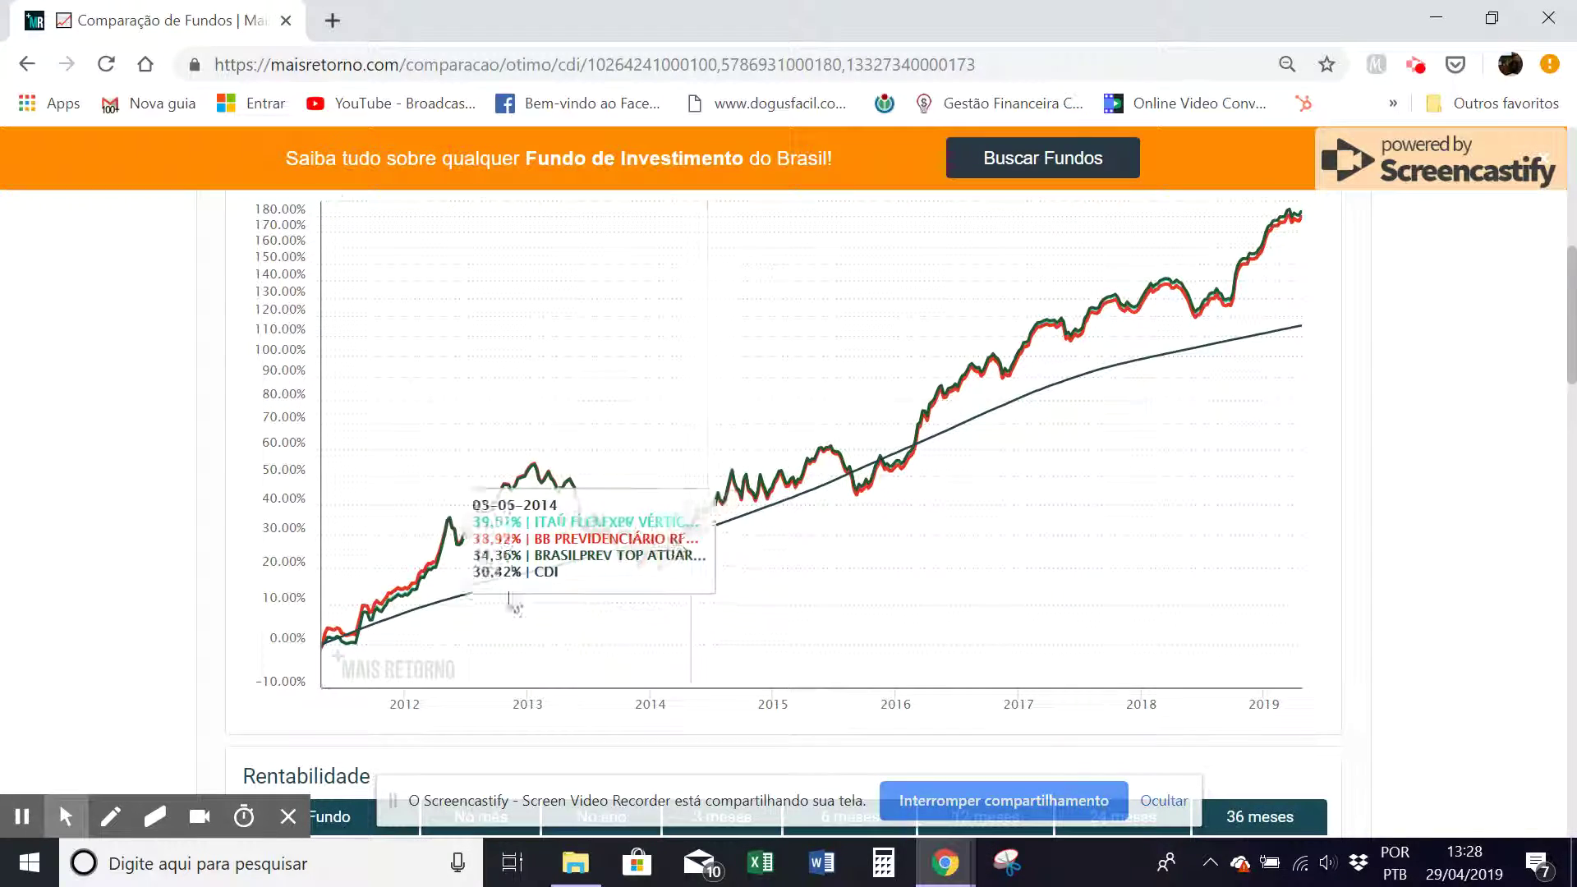
pyautogui.scroll(4, 693, 553)
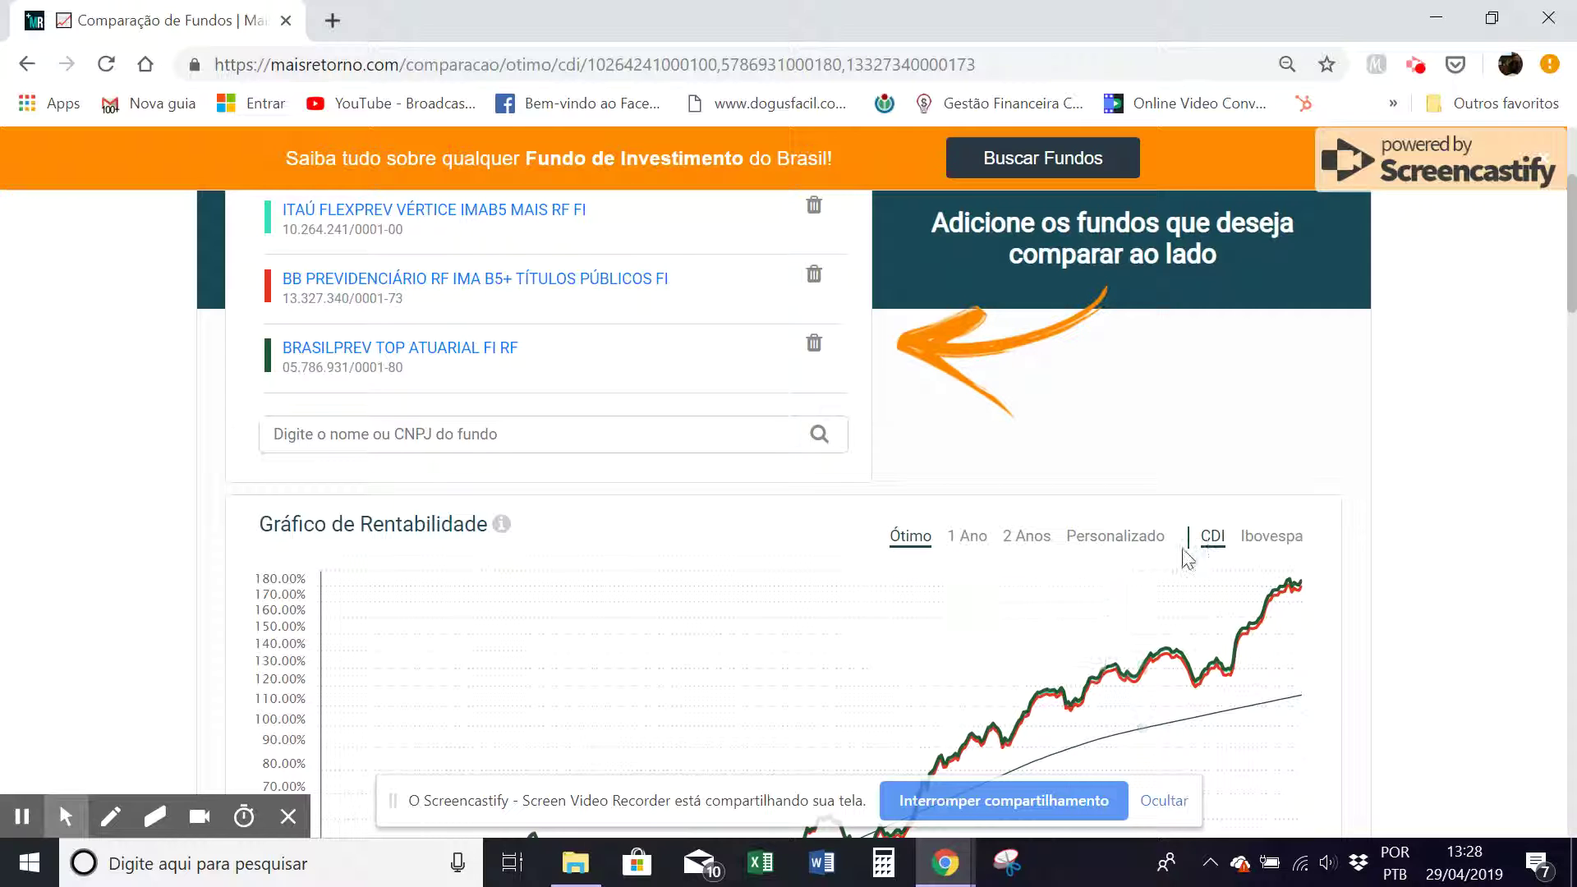
# View the profitability chart with Ibovespa as the benchmark and return it to CDI
pyautogui.click(1267, 540)
pyautogui.scroll(-2, 1372, 534)
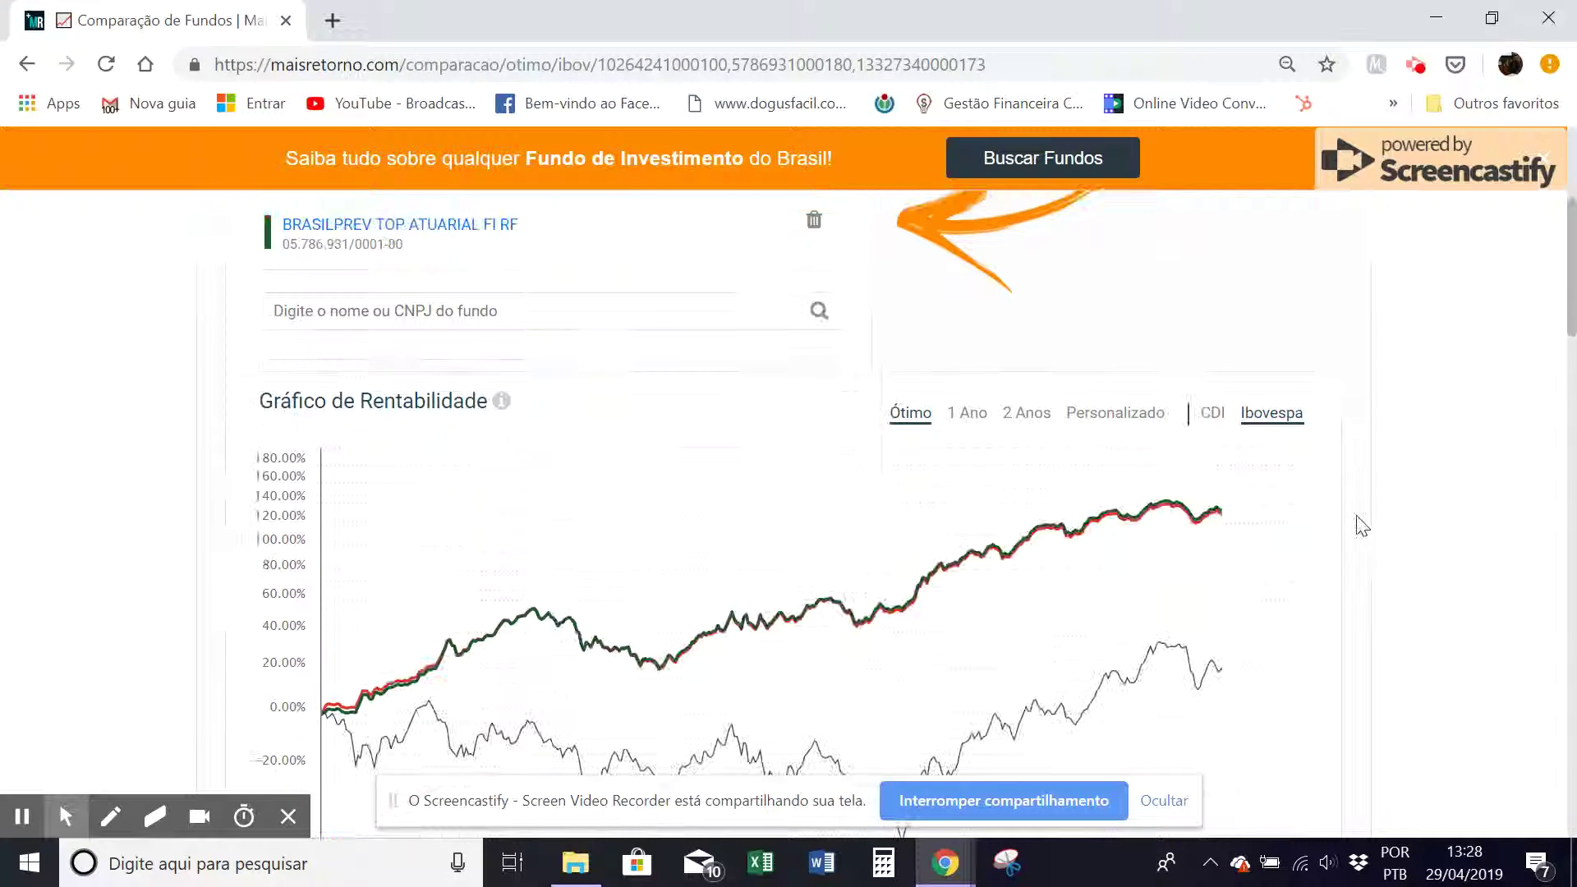
pyautogui.click(1210, 411)
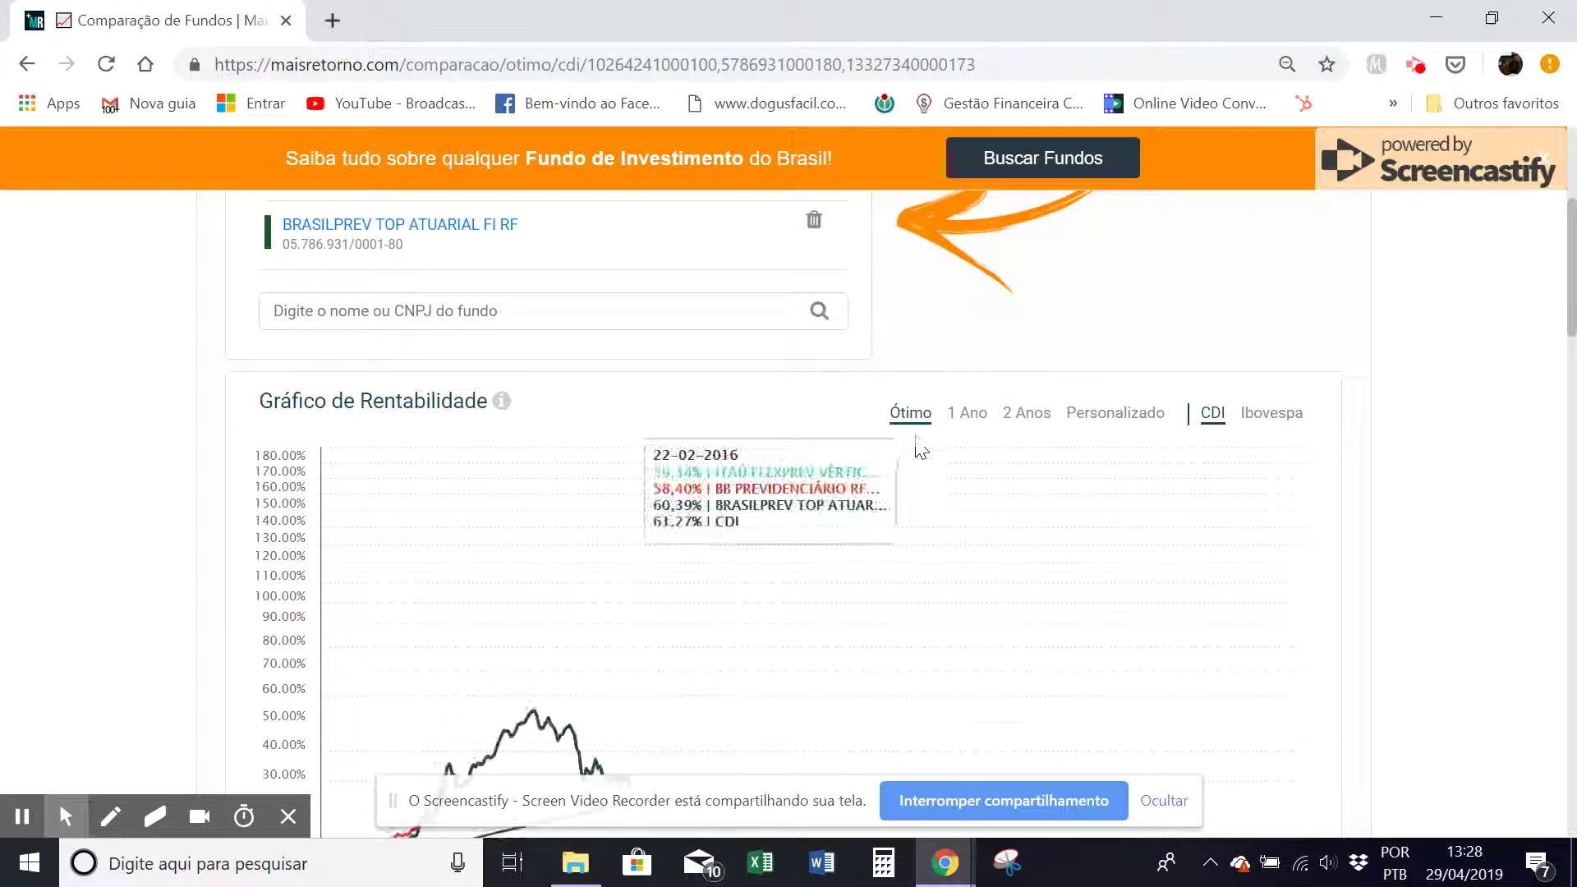
# Look at the custom period option, view the chart over 2 Anos, and set its period to 1 Ano
pyautogui.click(1080, 415)
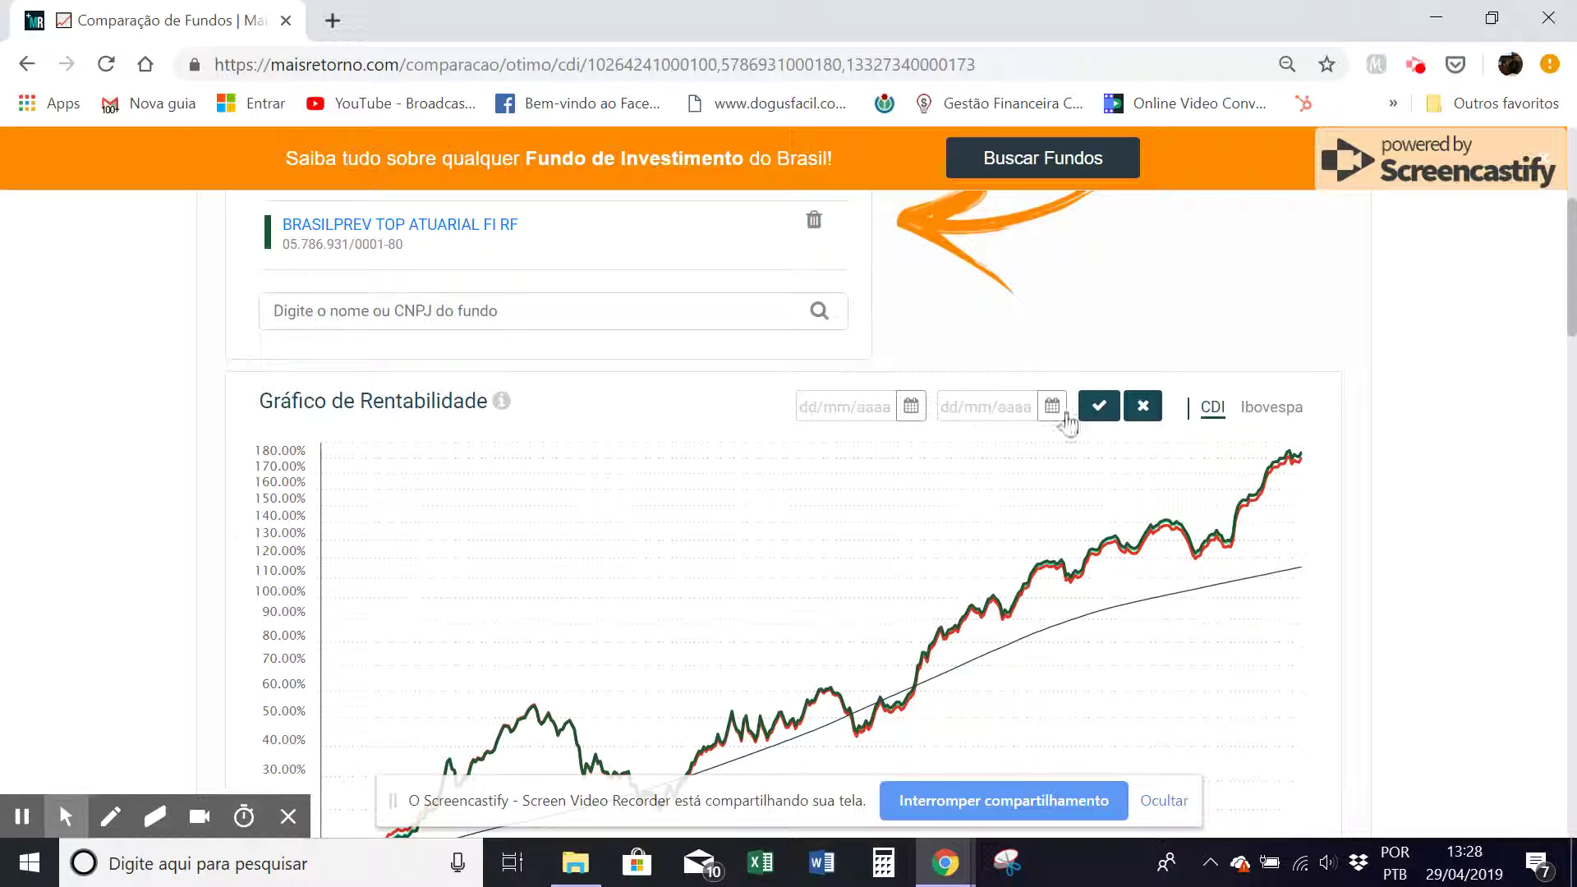
pyautogui.click(1143, 406)
pyautogui.click(1027, 413)
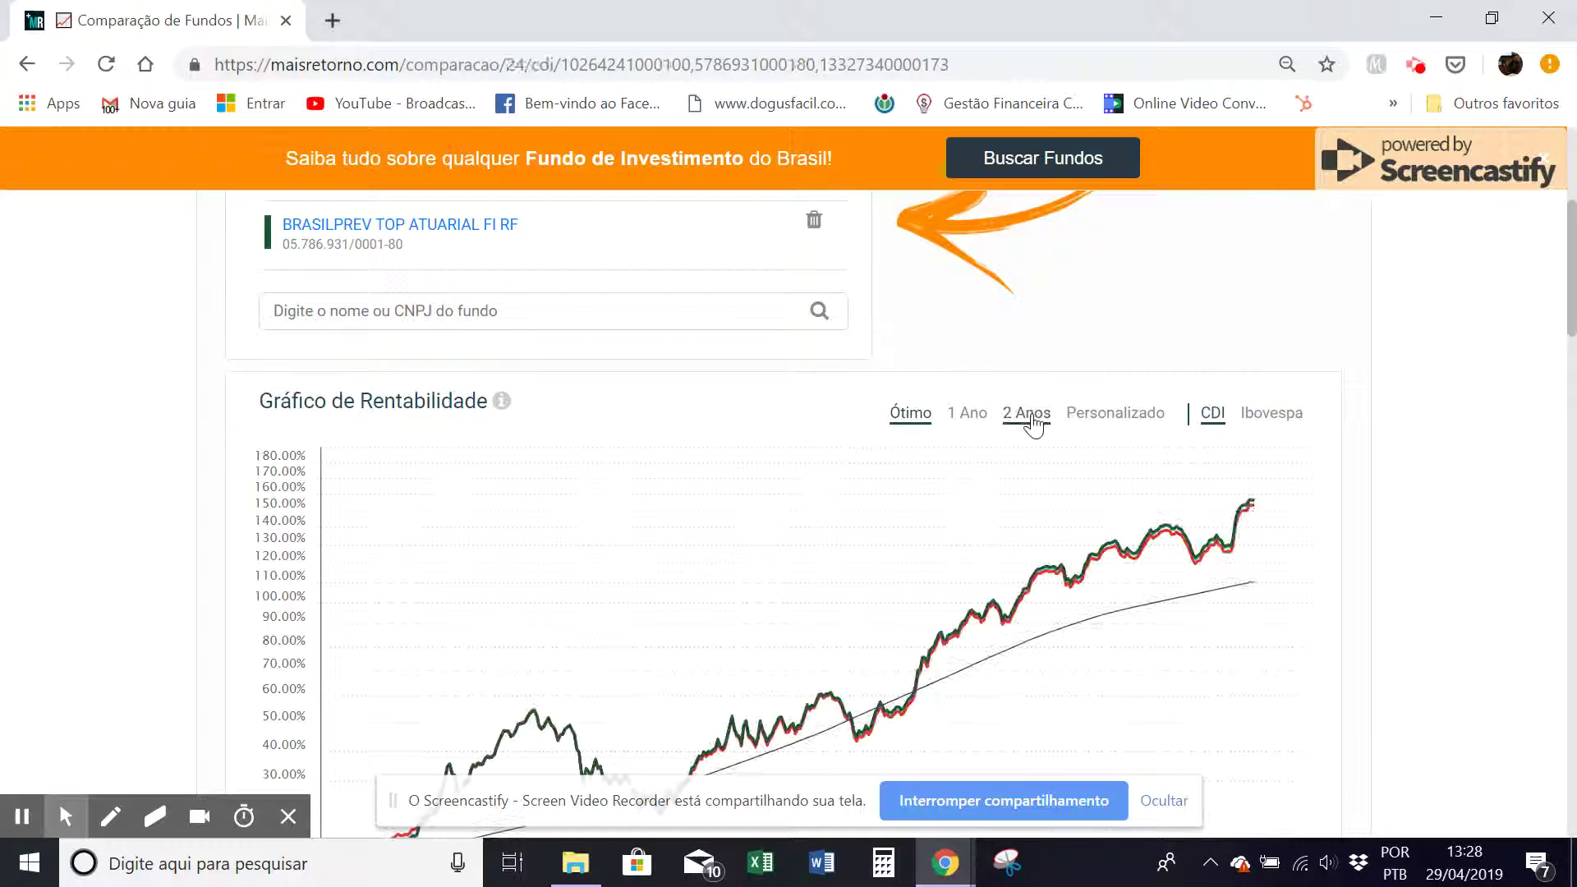
pyautogui.scroll(-2, 1068, 534)
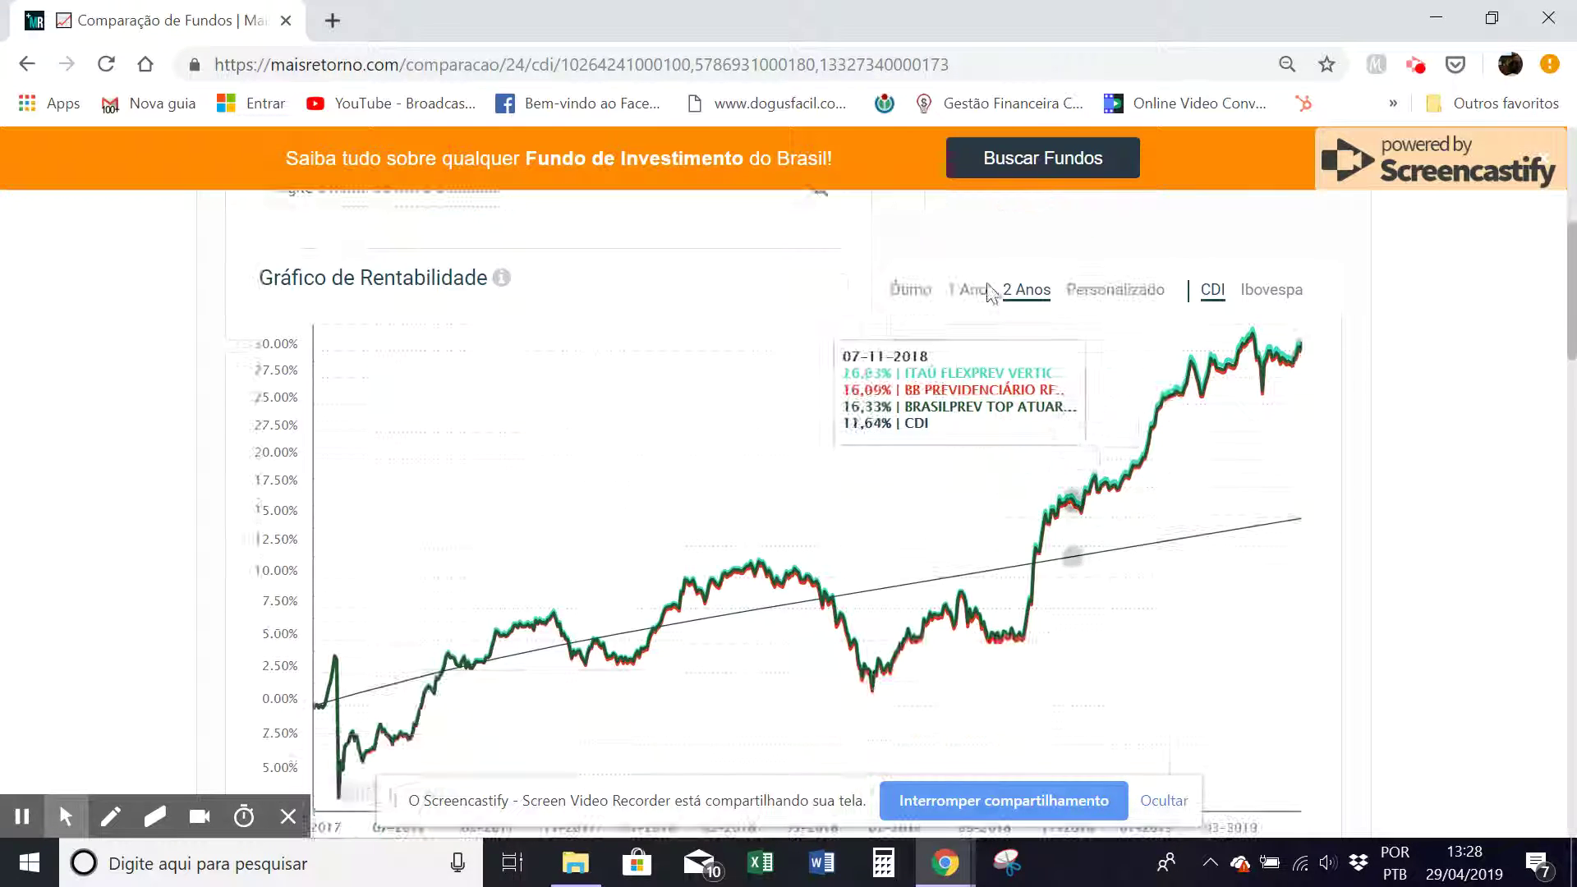
pyautogui.click(971, 289)
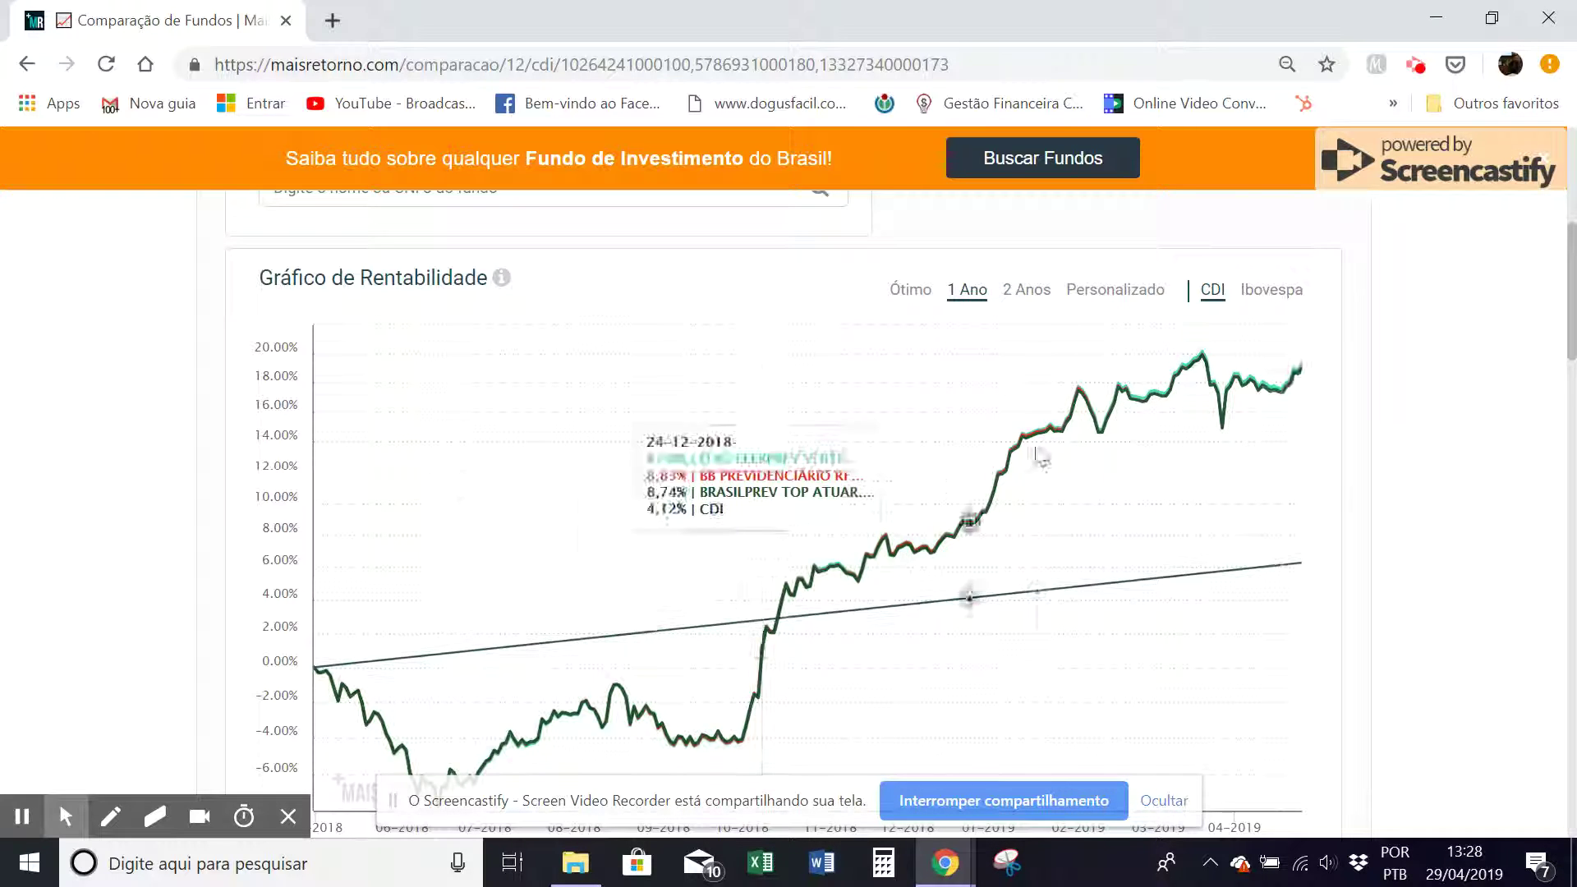
# Examine the one-year profitability chart and the Rentabilidade table of returns by period for the three funds
pyautogui.scroll(3, 649, 398)
pyautogui.scroll(-3, 648, 398)
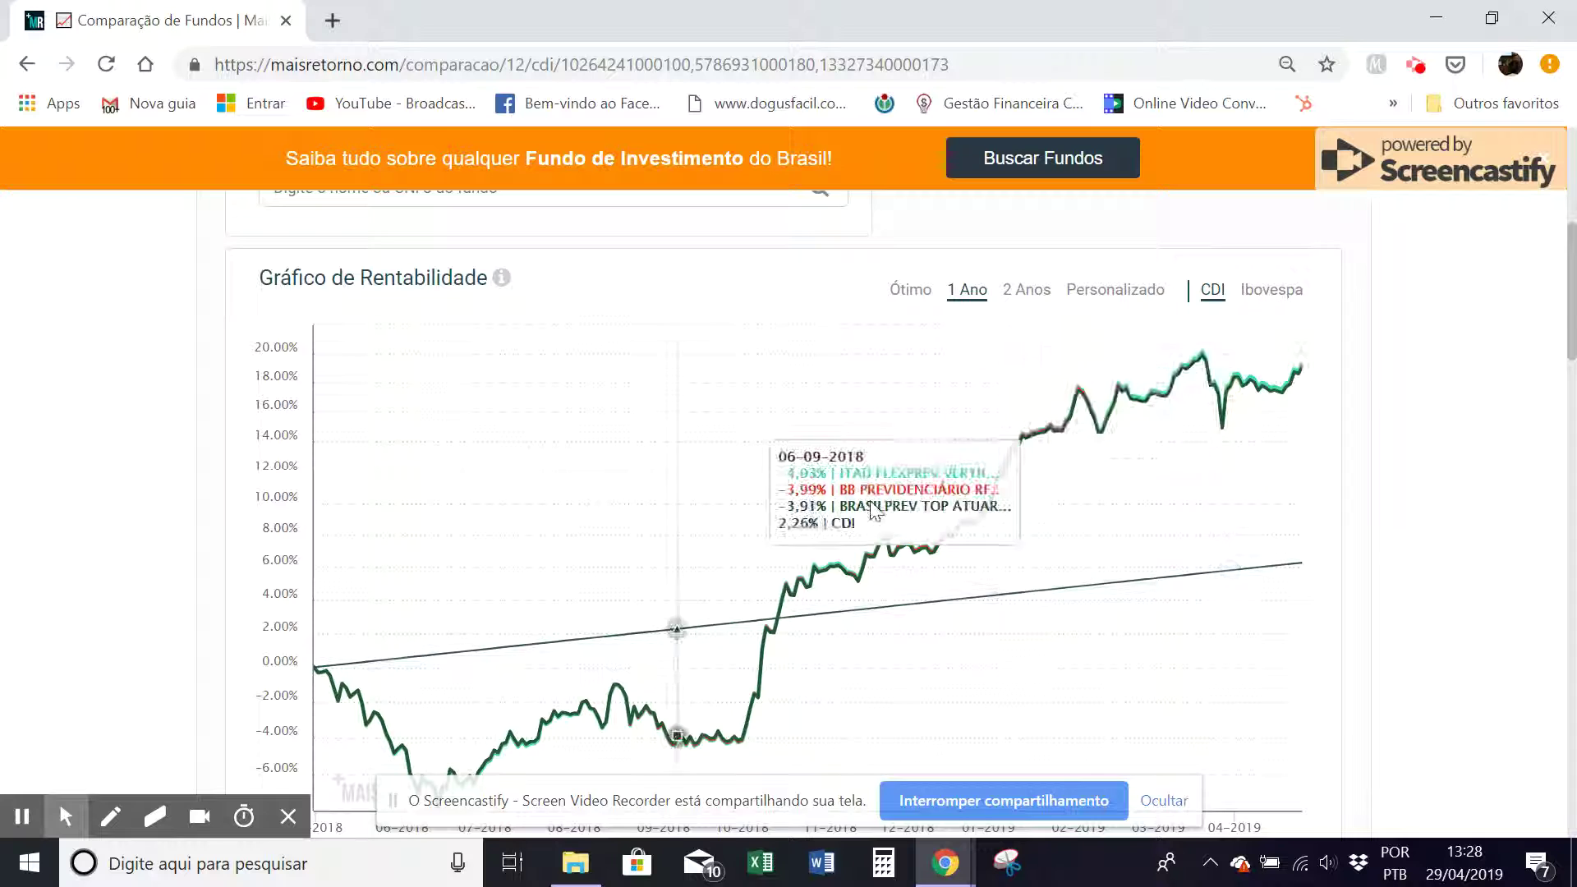
pyautogui.scroll(-6, 869, 498)
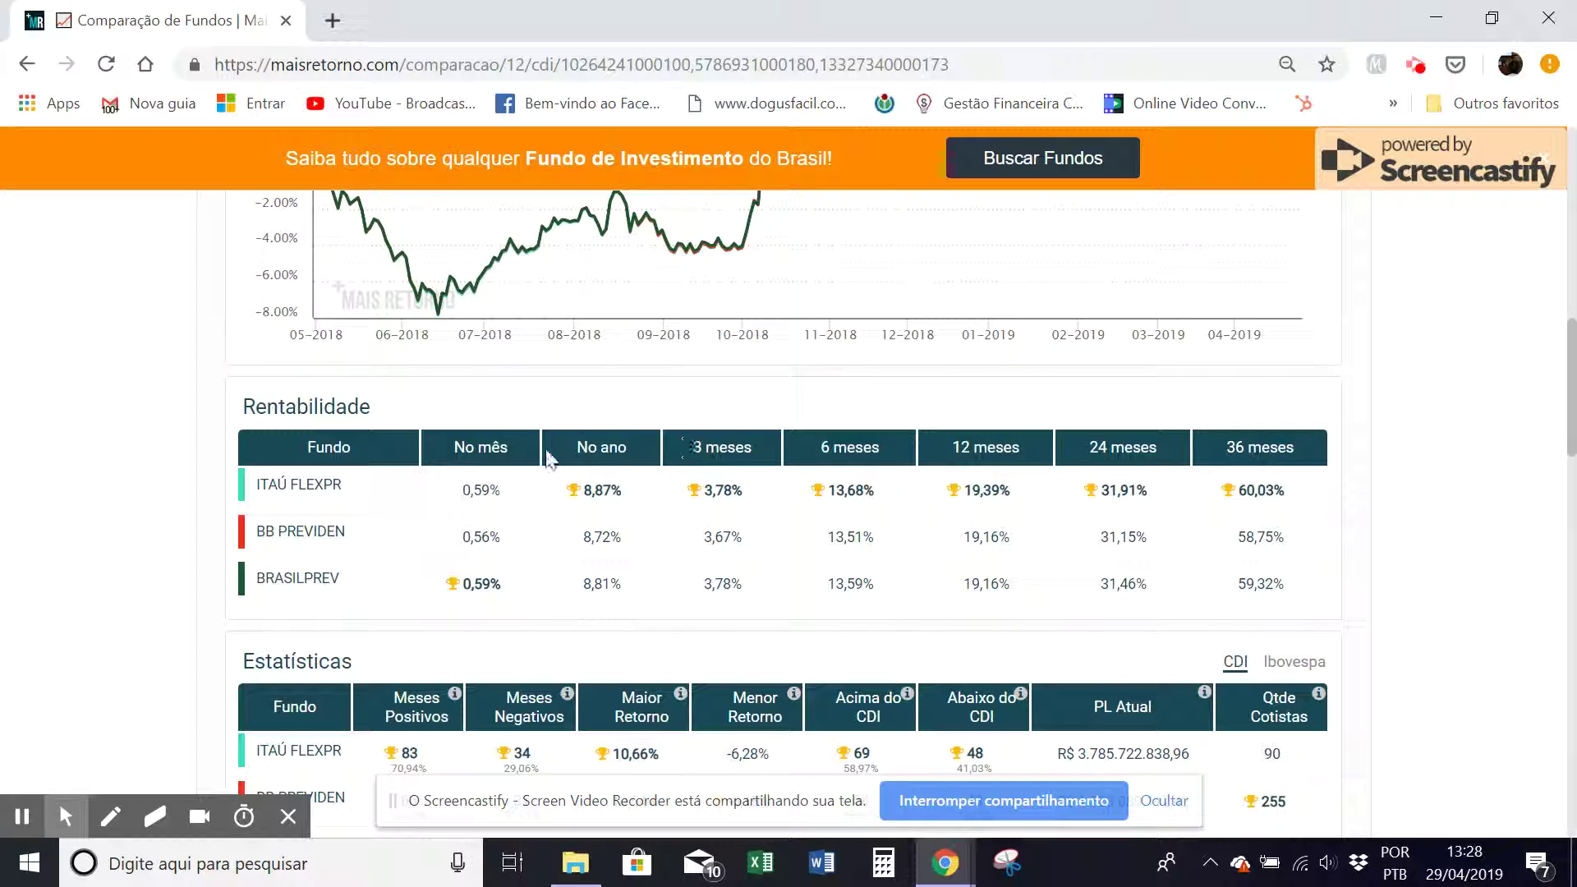
# Examine the compared funds' Estatísticas, Índice de Sharpe and Volatilidade tables and their Cotistas, Drawdown, Patrimônio and Volatilidade charts
pyautogui.scroll(-3, 587, 448)
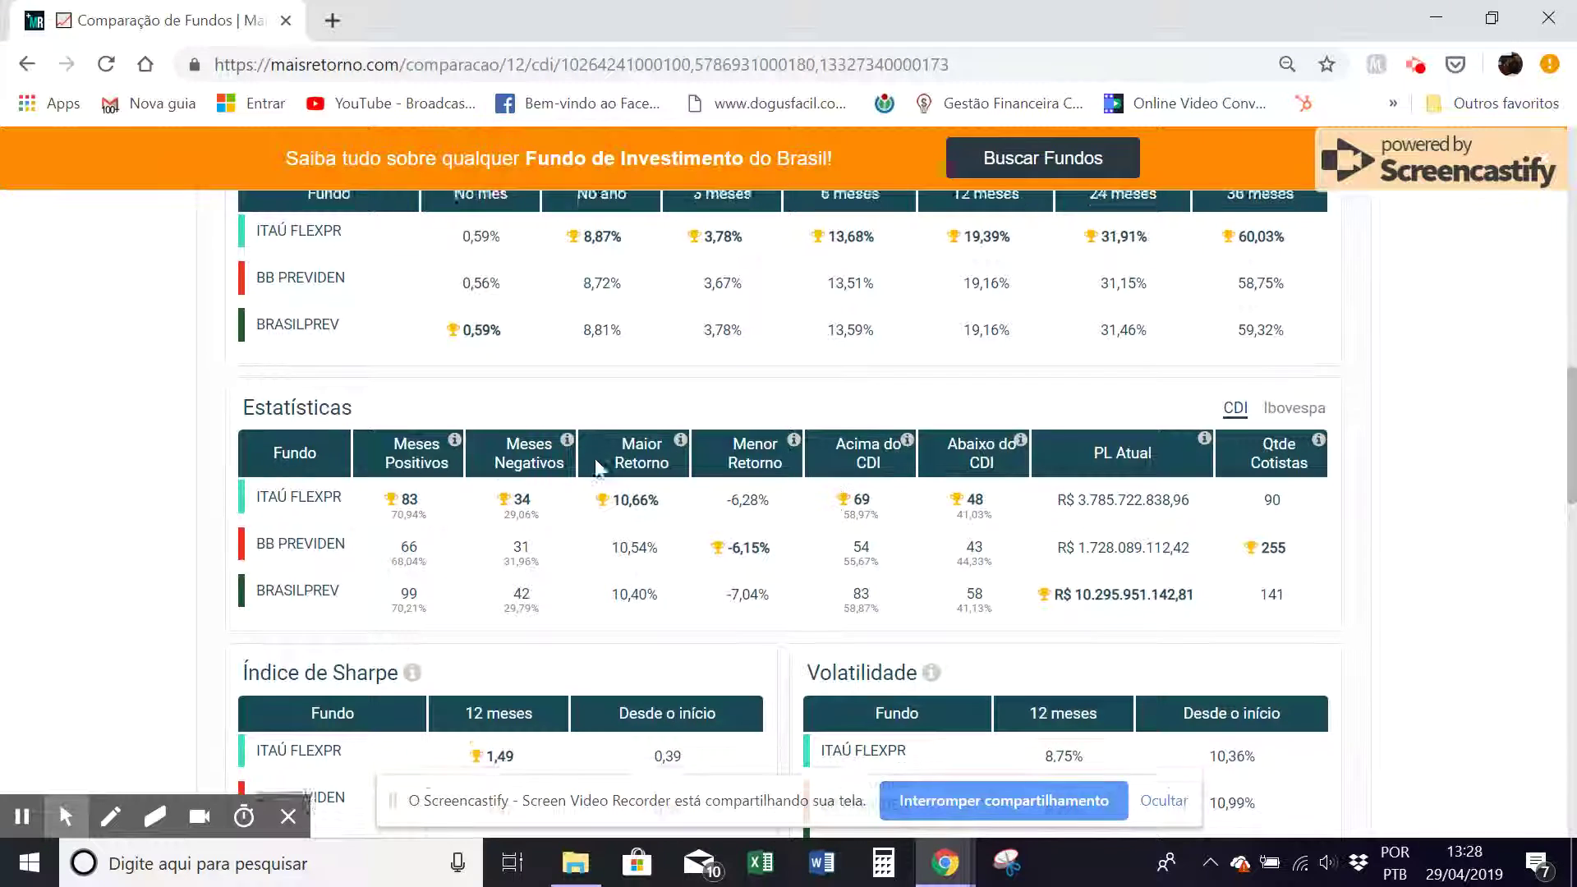
pyautogui.scroll(-3, 491, 478)
pyautogui.scroll(-2, 893, 369)
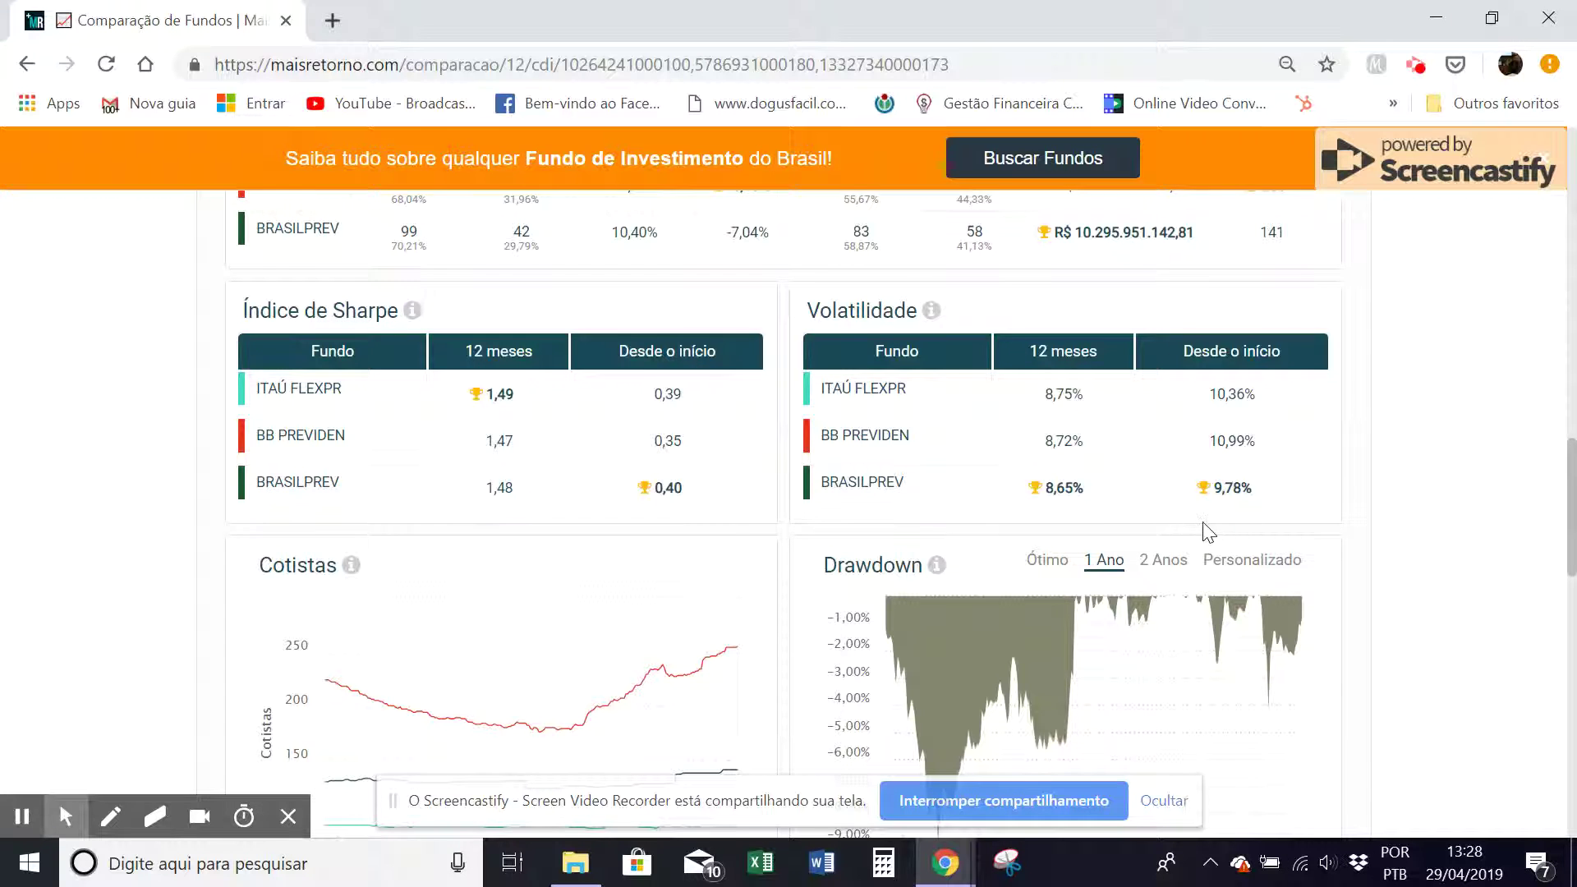
pyautogui.scroll(-3, 1207, 533)
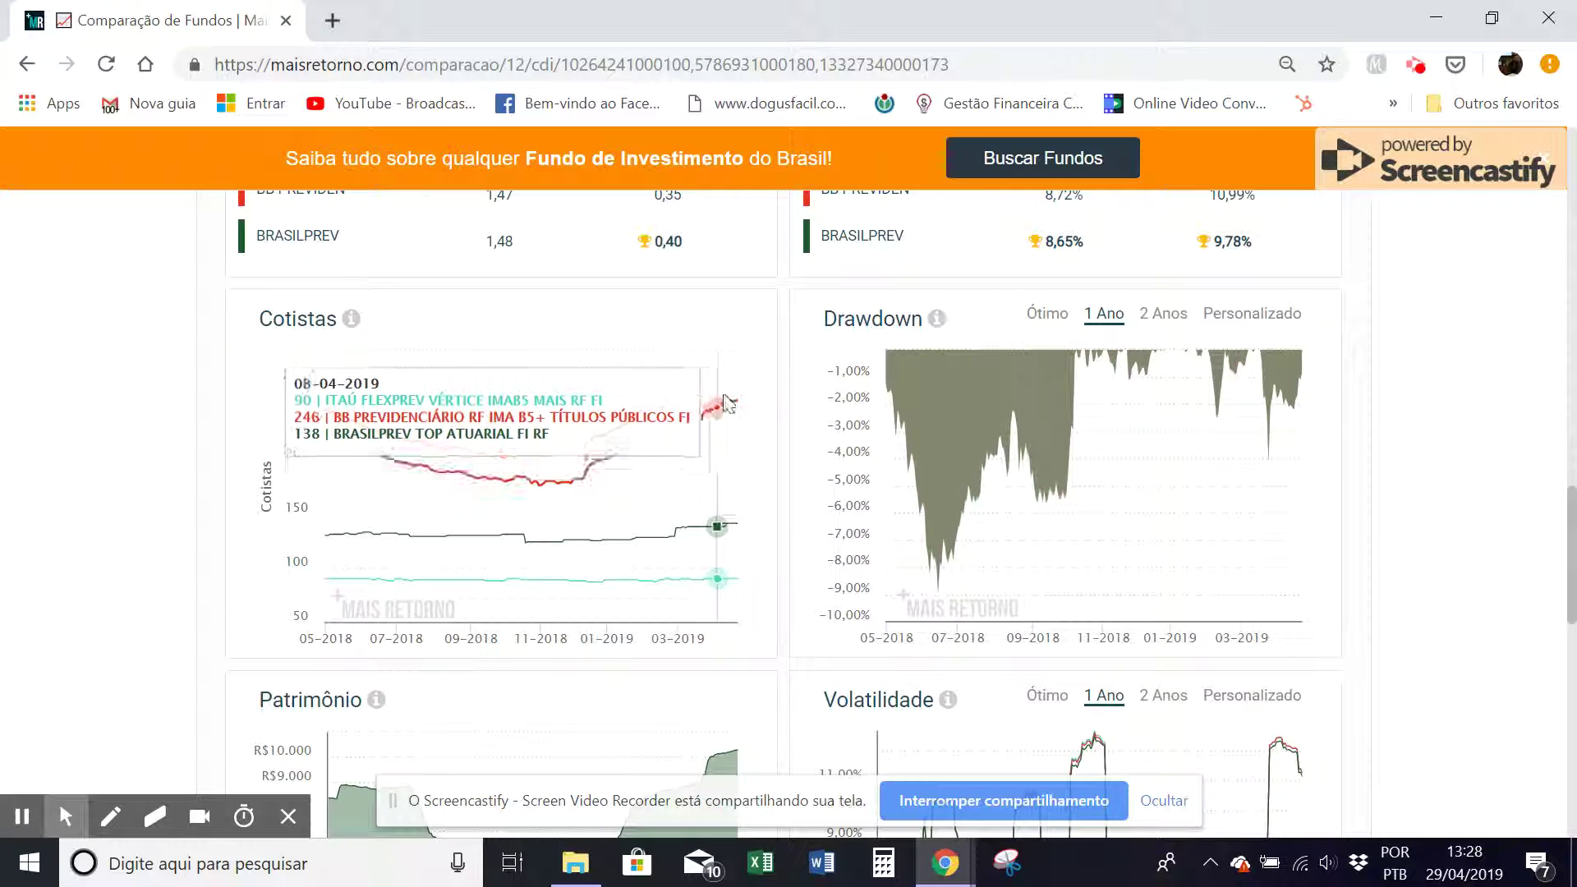
pyautogui.scroll(-5, 723, 407)
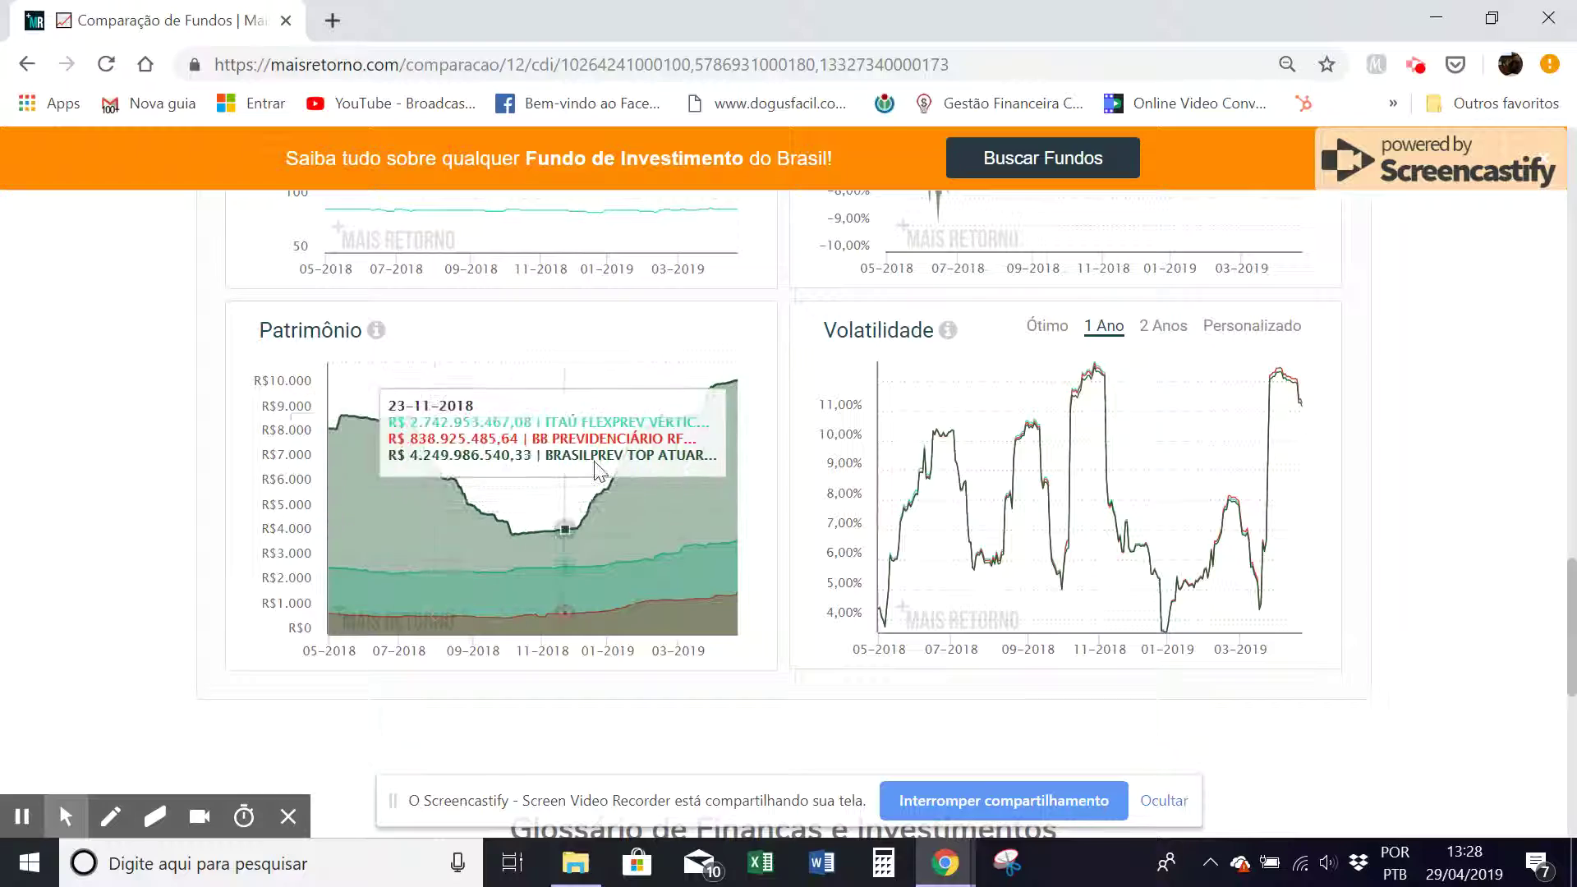
pyautogui.scroll(-7, 872, 450)
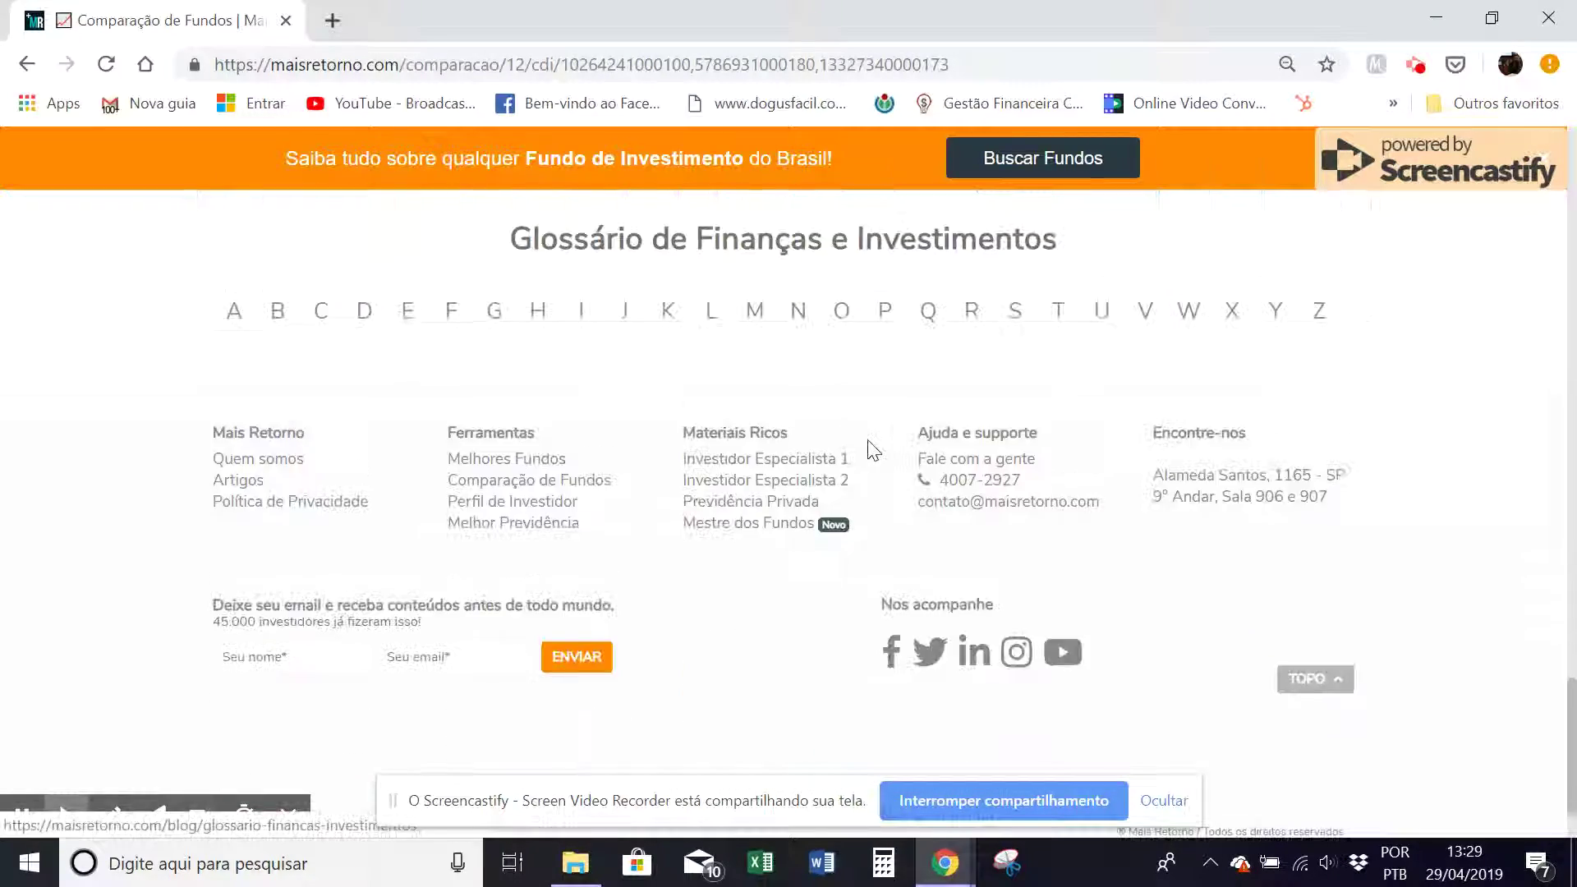
# Open the Melhores Fundos de Investimentos page and look over its Ações ranking
pyautogui.scroll(20, 872, 450)
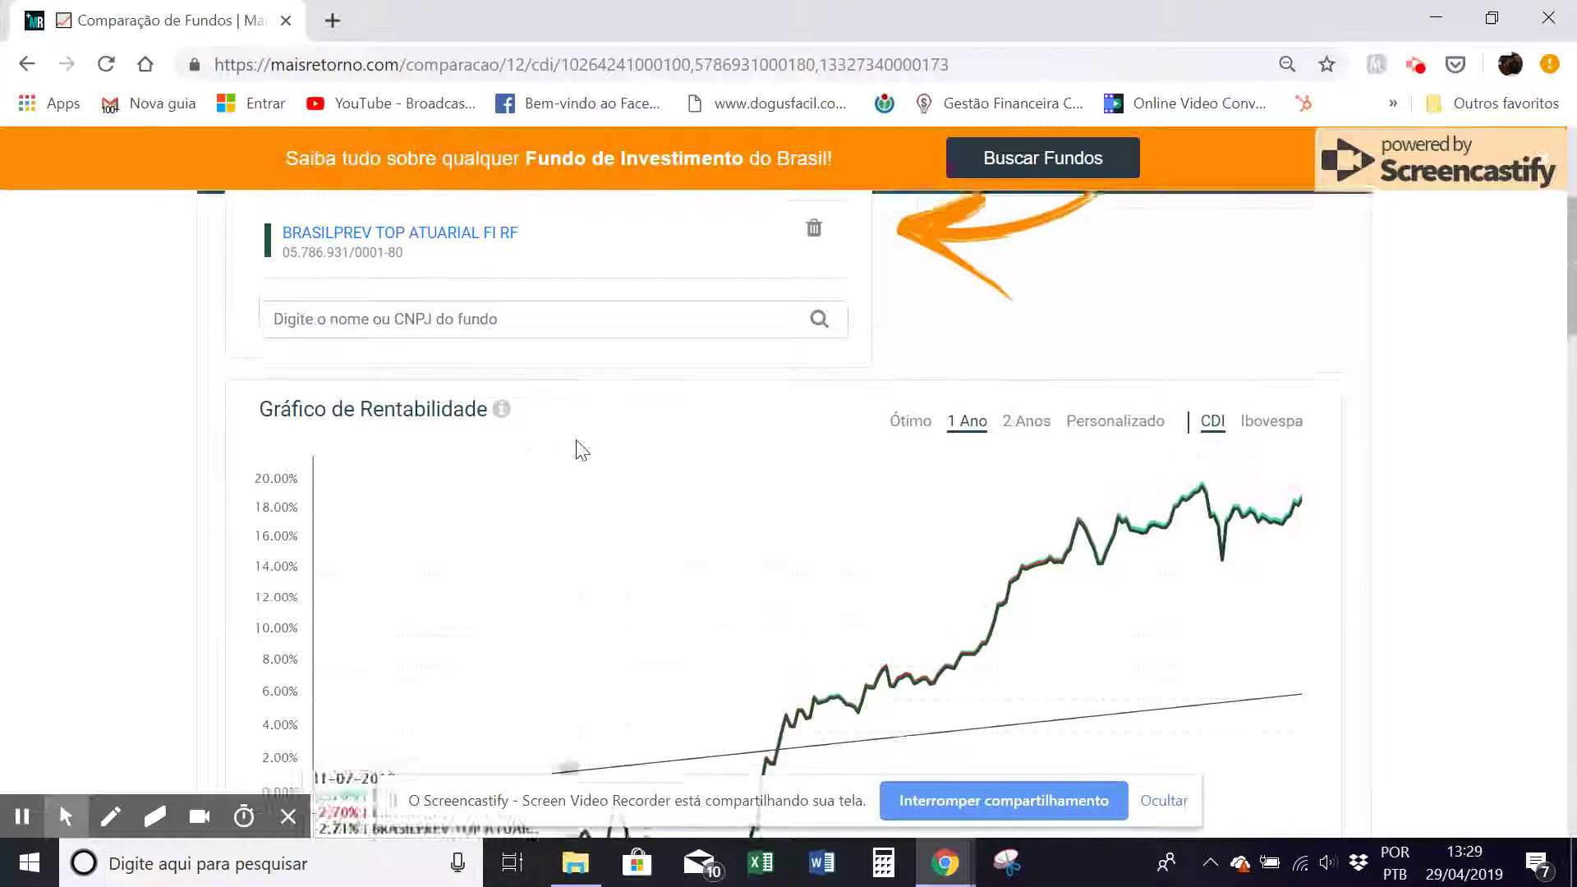
pyautogui.scroll(5, 582, 451)
pyautogui.click(306, 236)
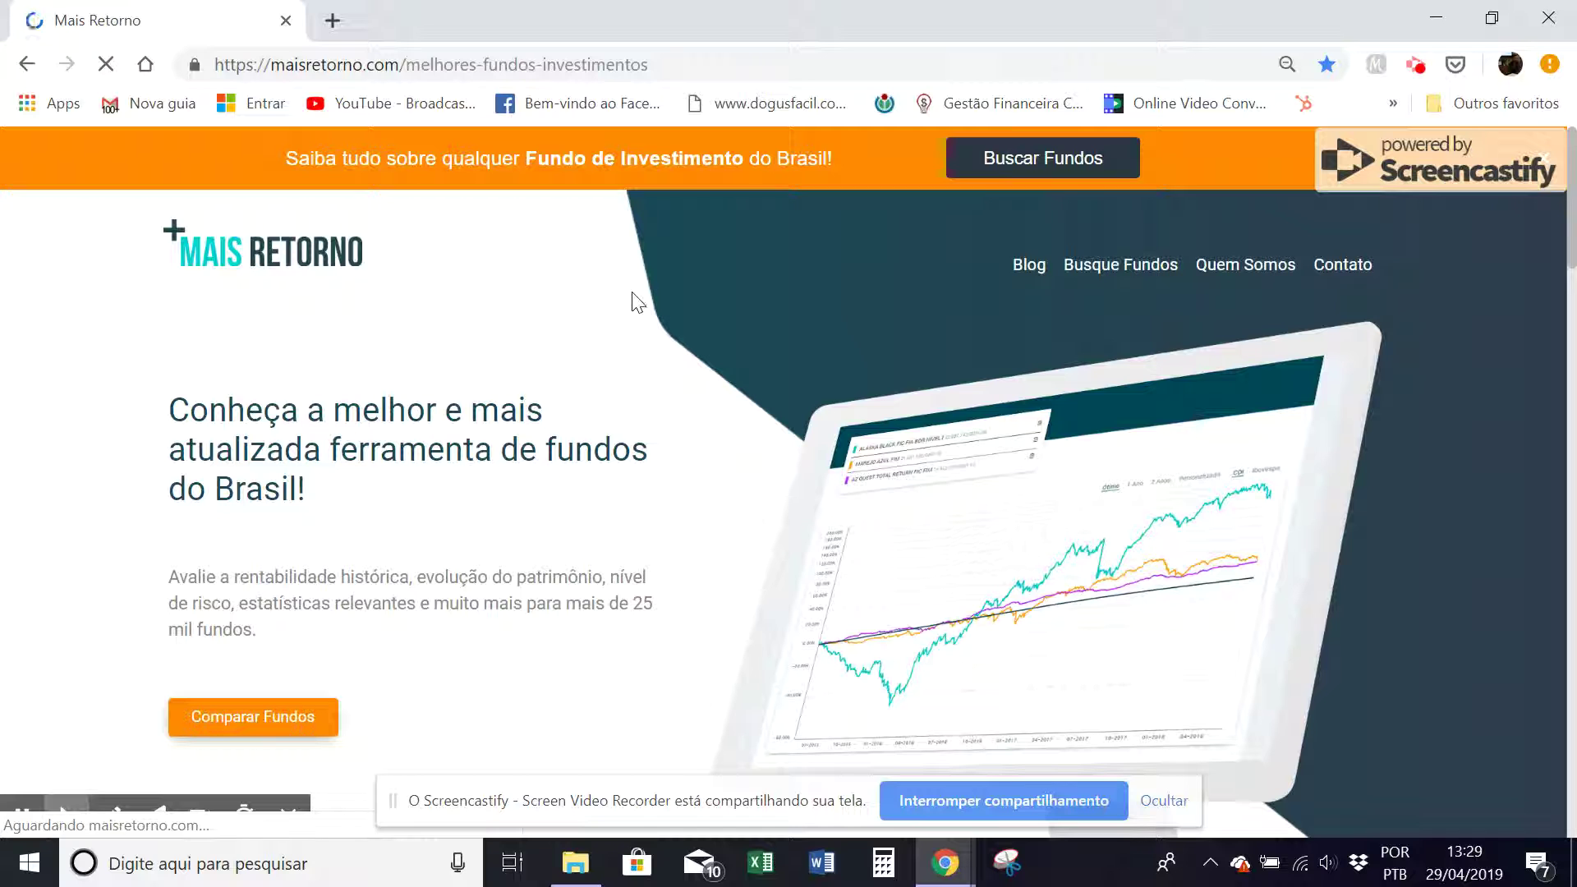
pyautogui.scroll(-5, 643, 309)
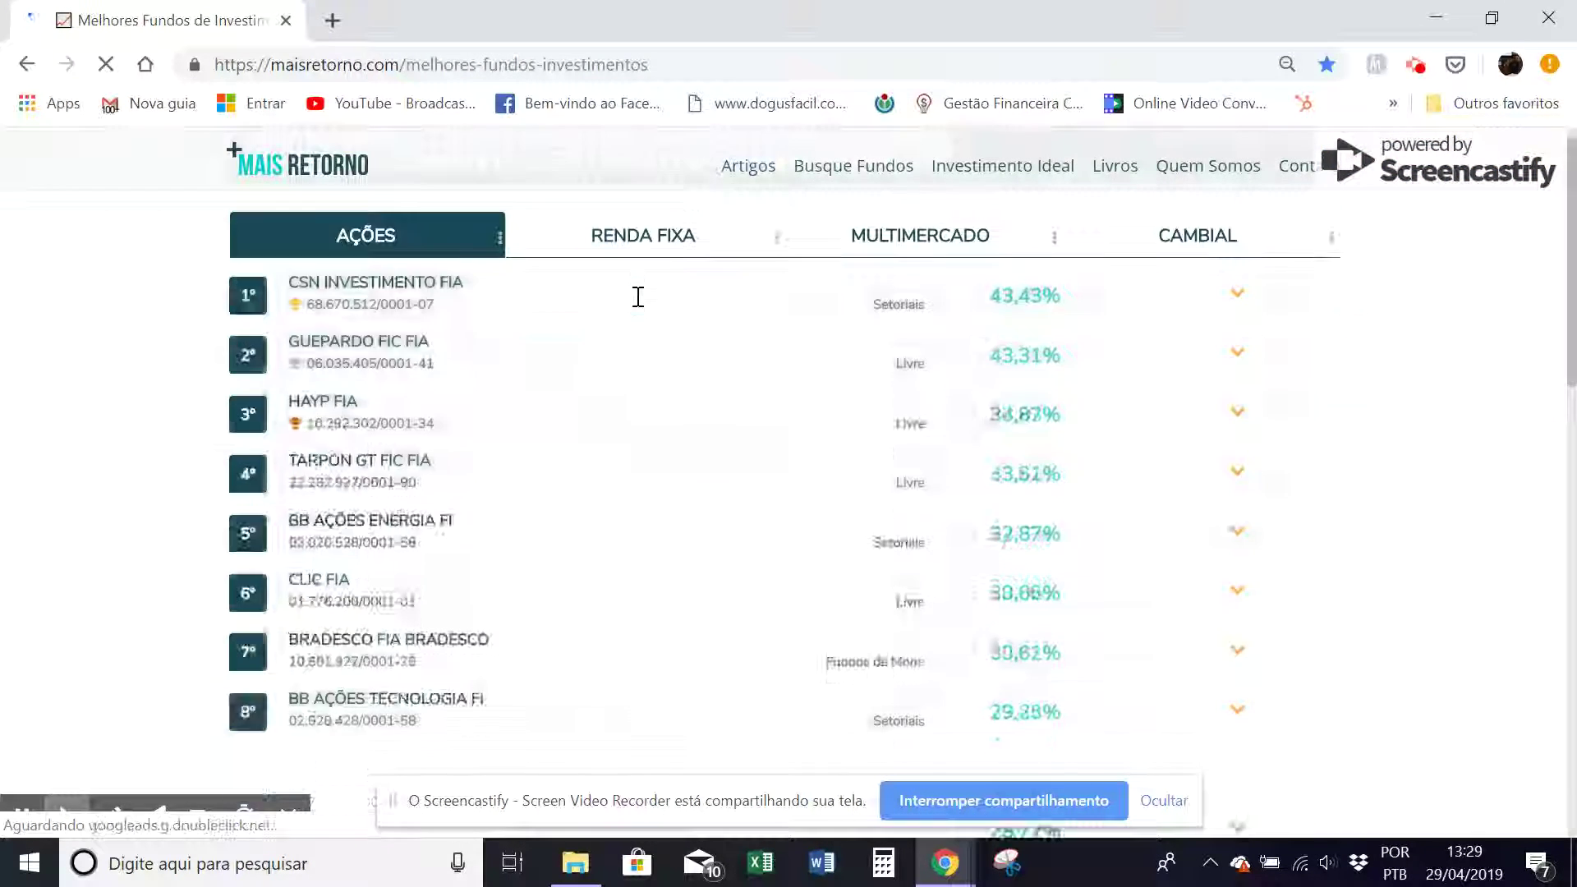
pyautogui.scroll(3, 644, 312)
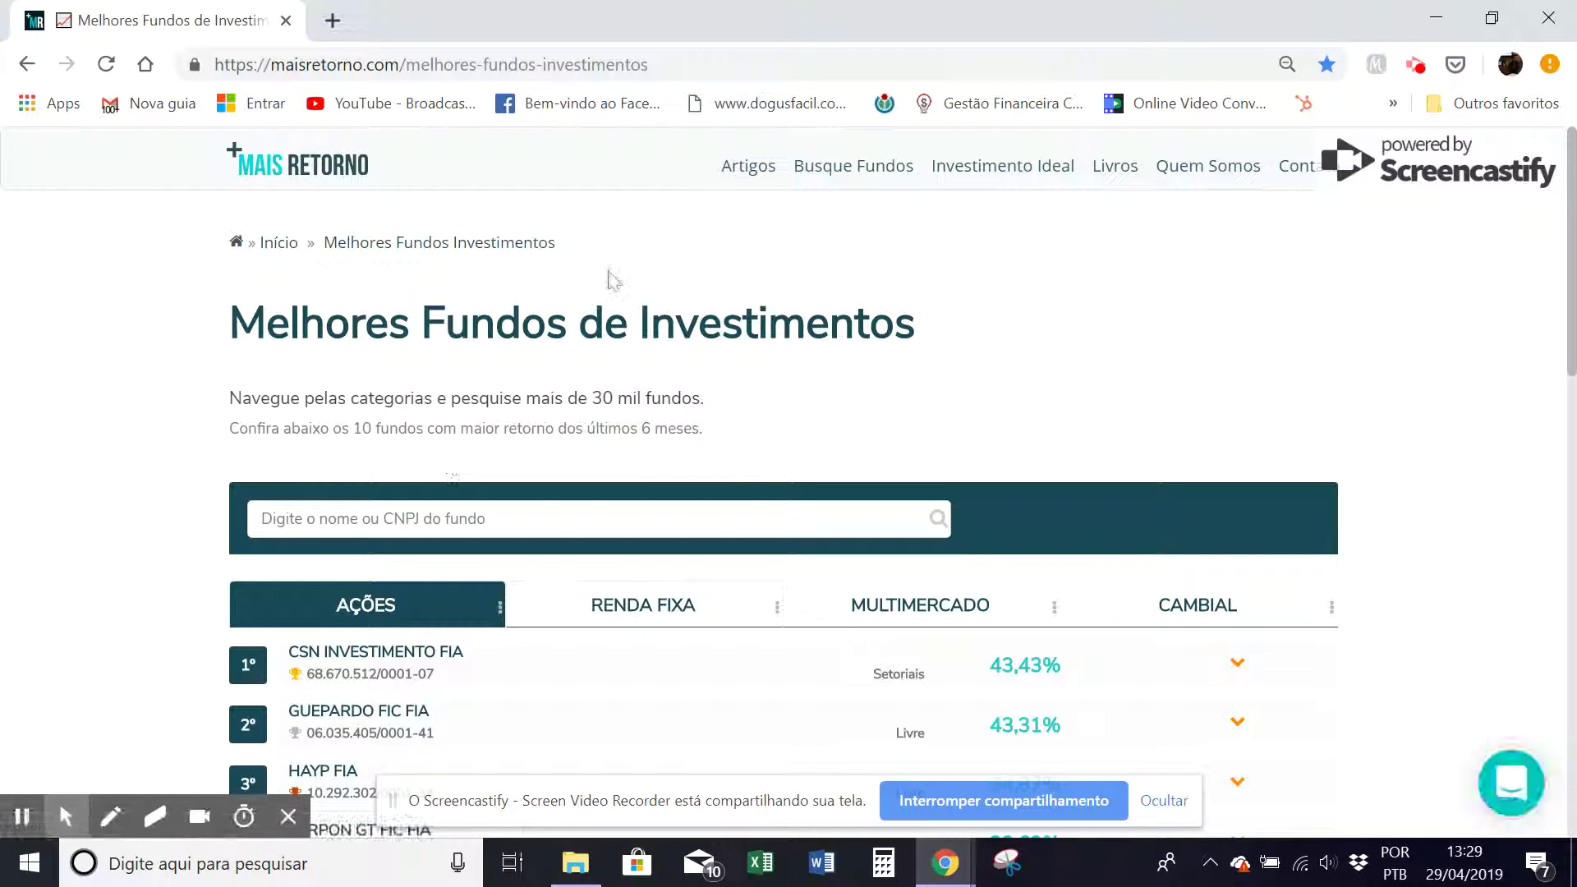
pyautogui.scroll(-2, 615, 311)
pyautogui.scroll(-3, 575, 312)
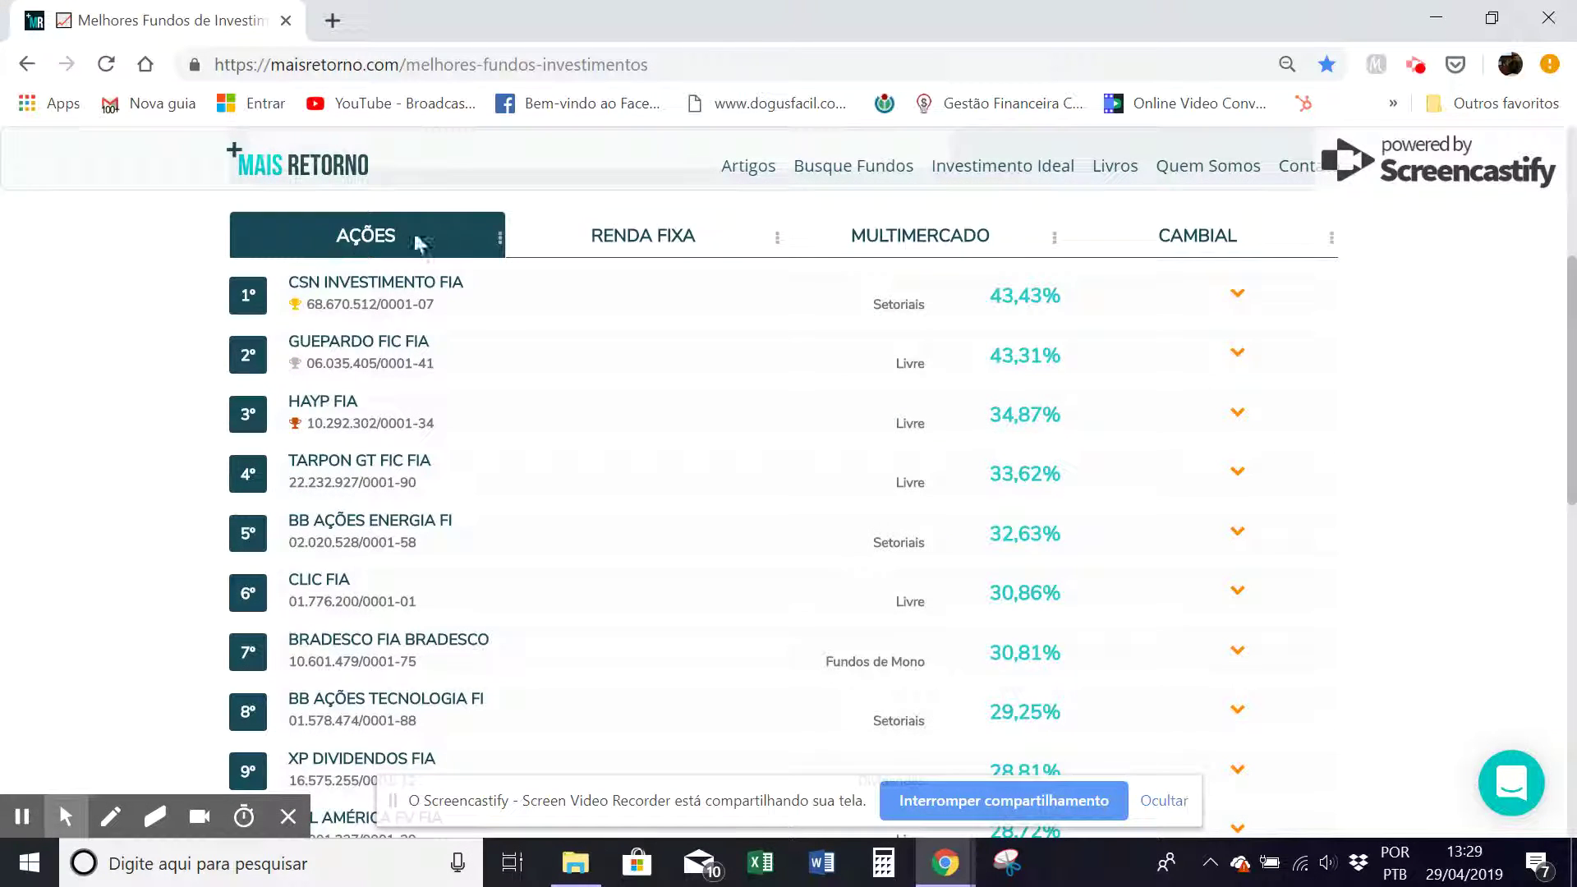
# View the Renda Fixa, Multimercado and Cambial fund rankings and return to the Ações ranking
pyautogui.click(657, 238)
pyautogui.click(929, 240)
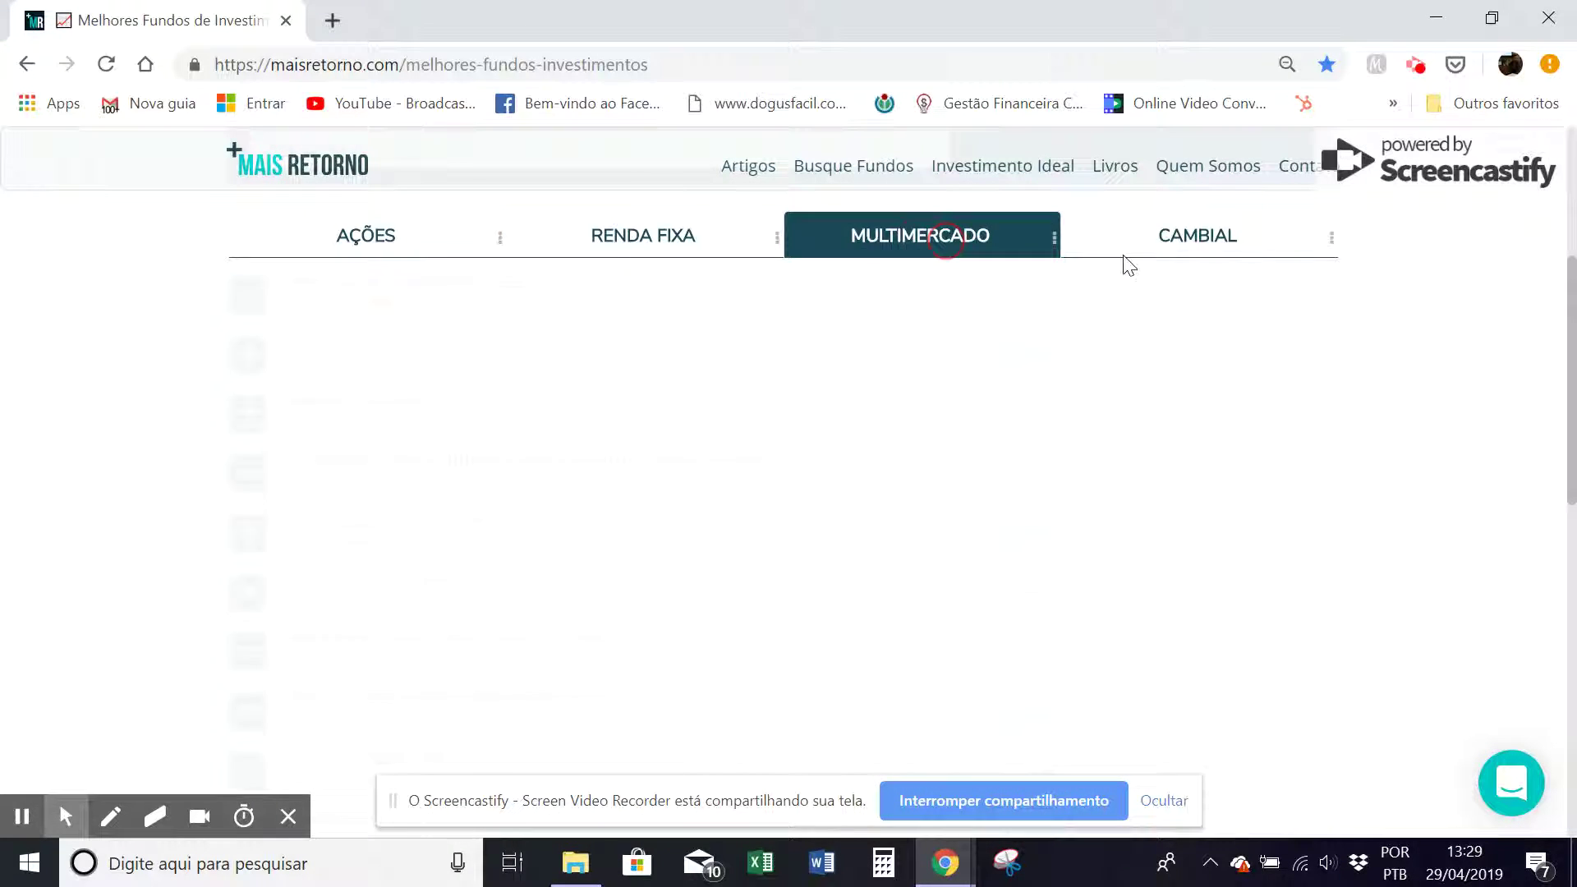
pyautogui.click(1214, 239)
pyautogui.click(627, 243)
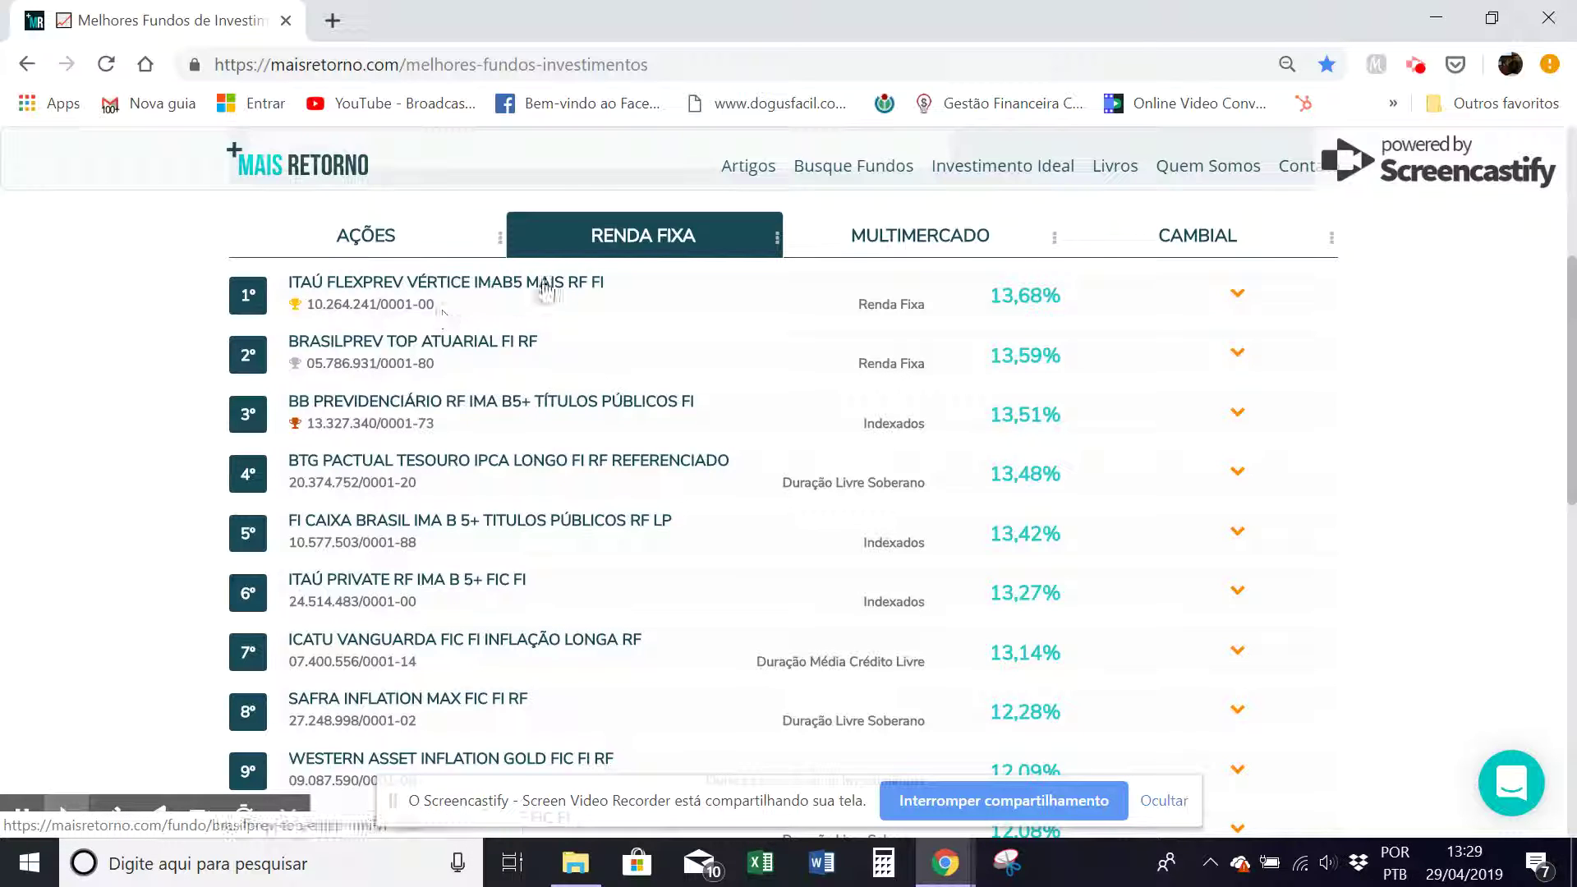
pyautogui.click(342, 240)
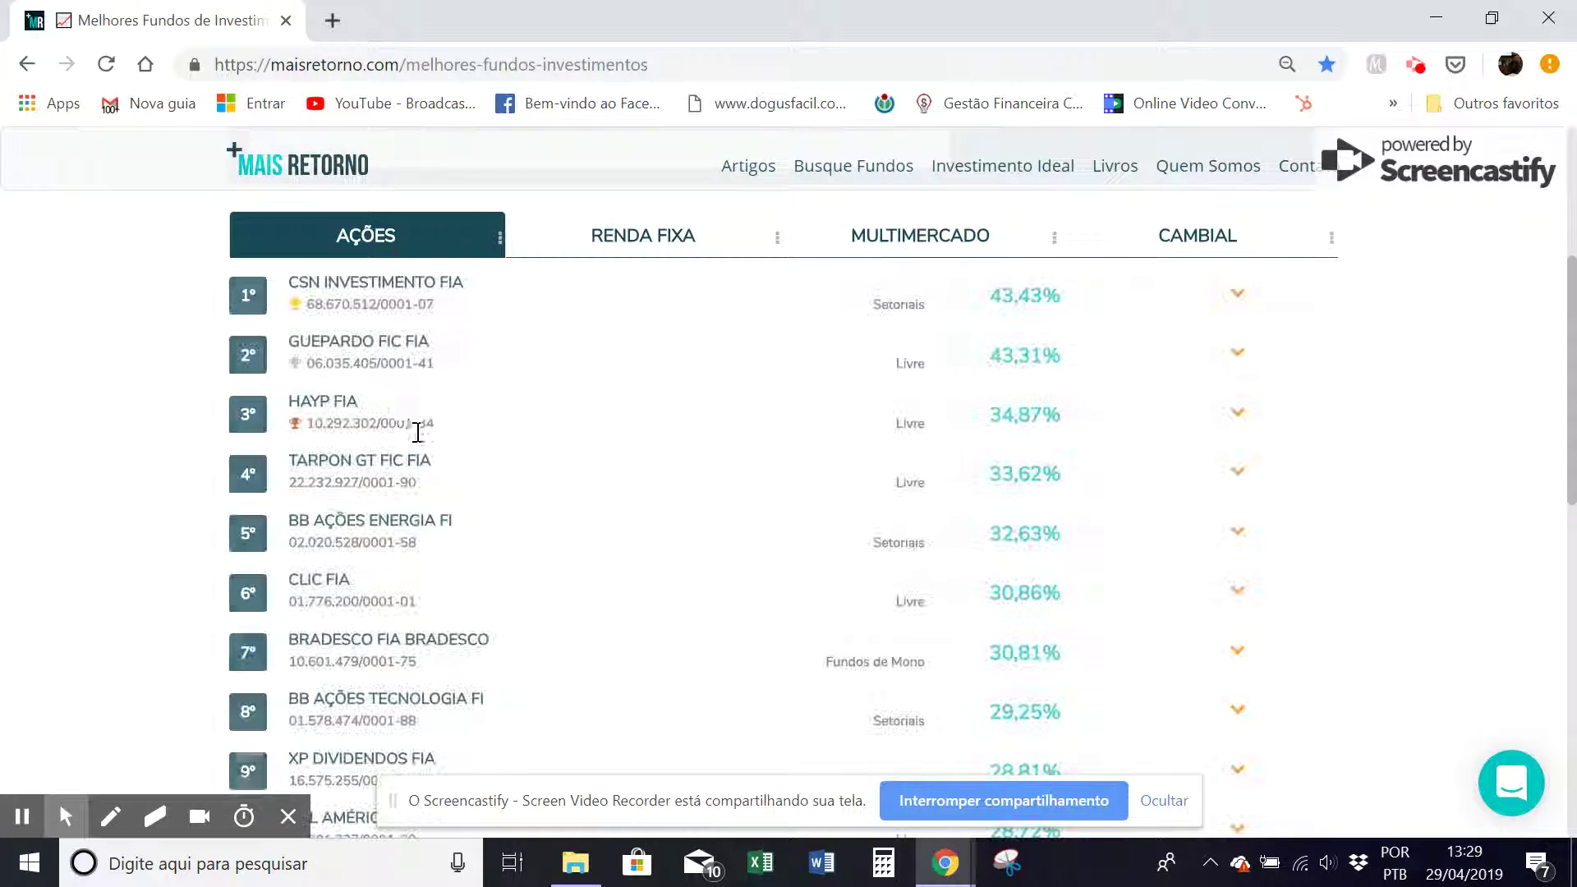
# Open the GUEPARDO FIC FIA fund page and highlight its start date, benchmark and class in the summary
pyautogui.click(354, 343)
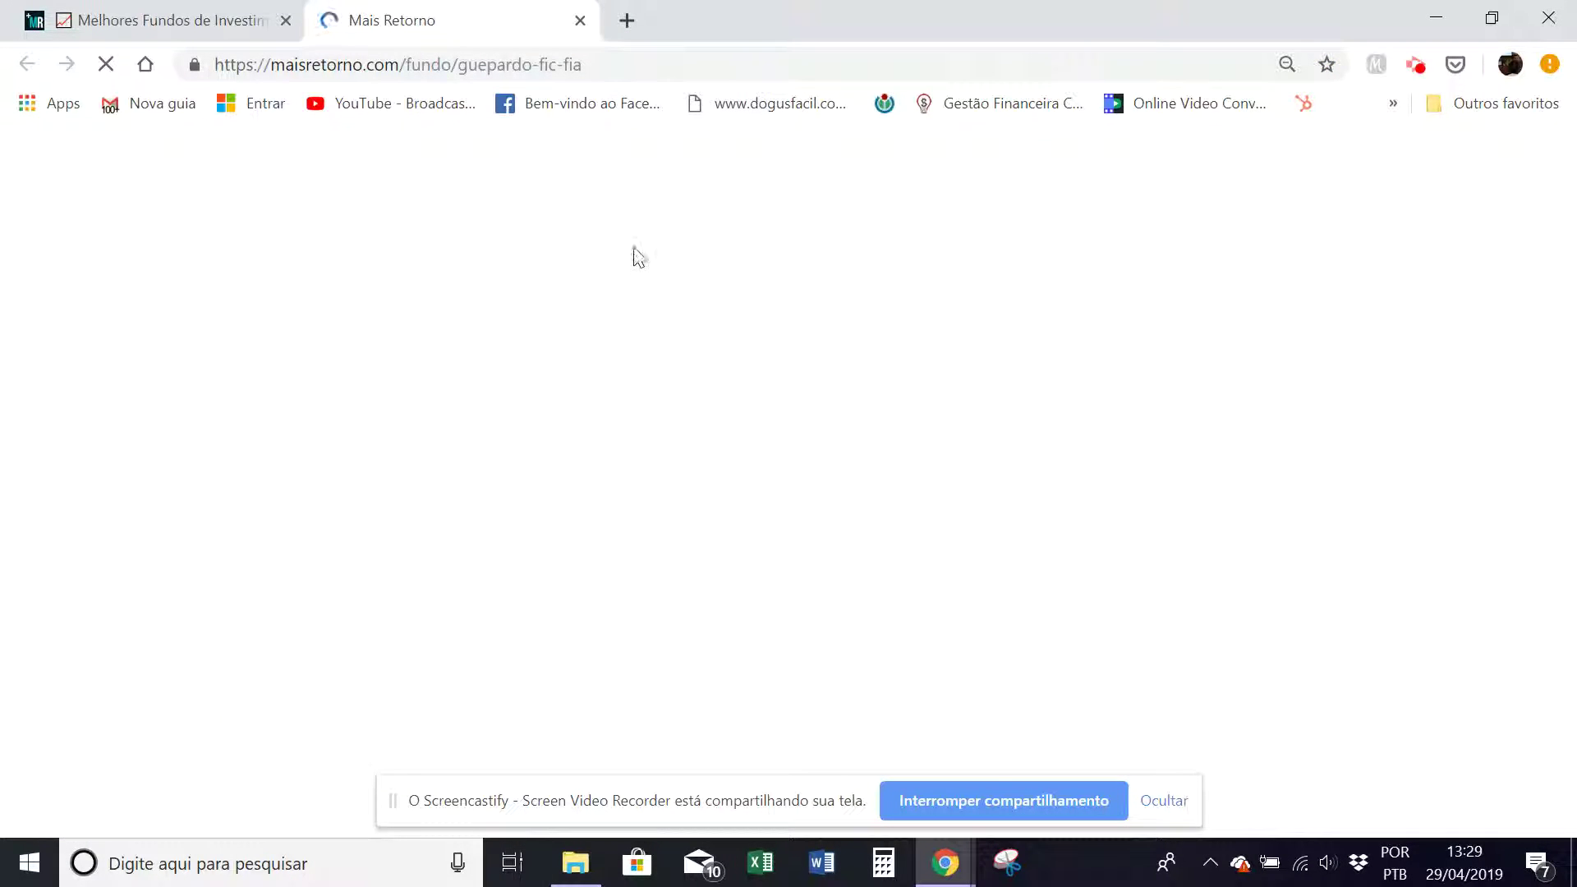
pyautogui.scroll(-3, 557, 376)
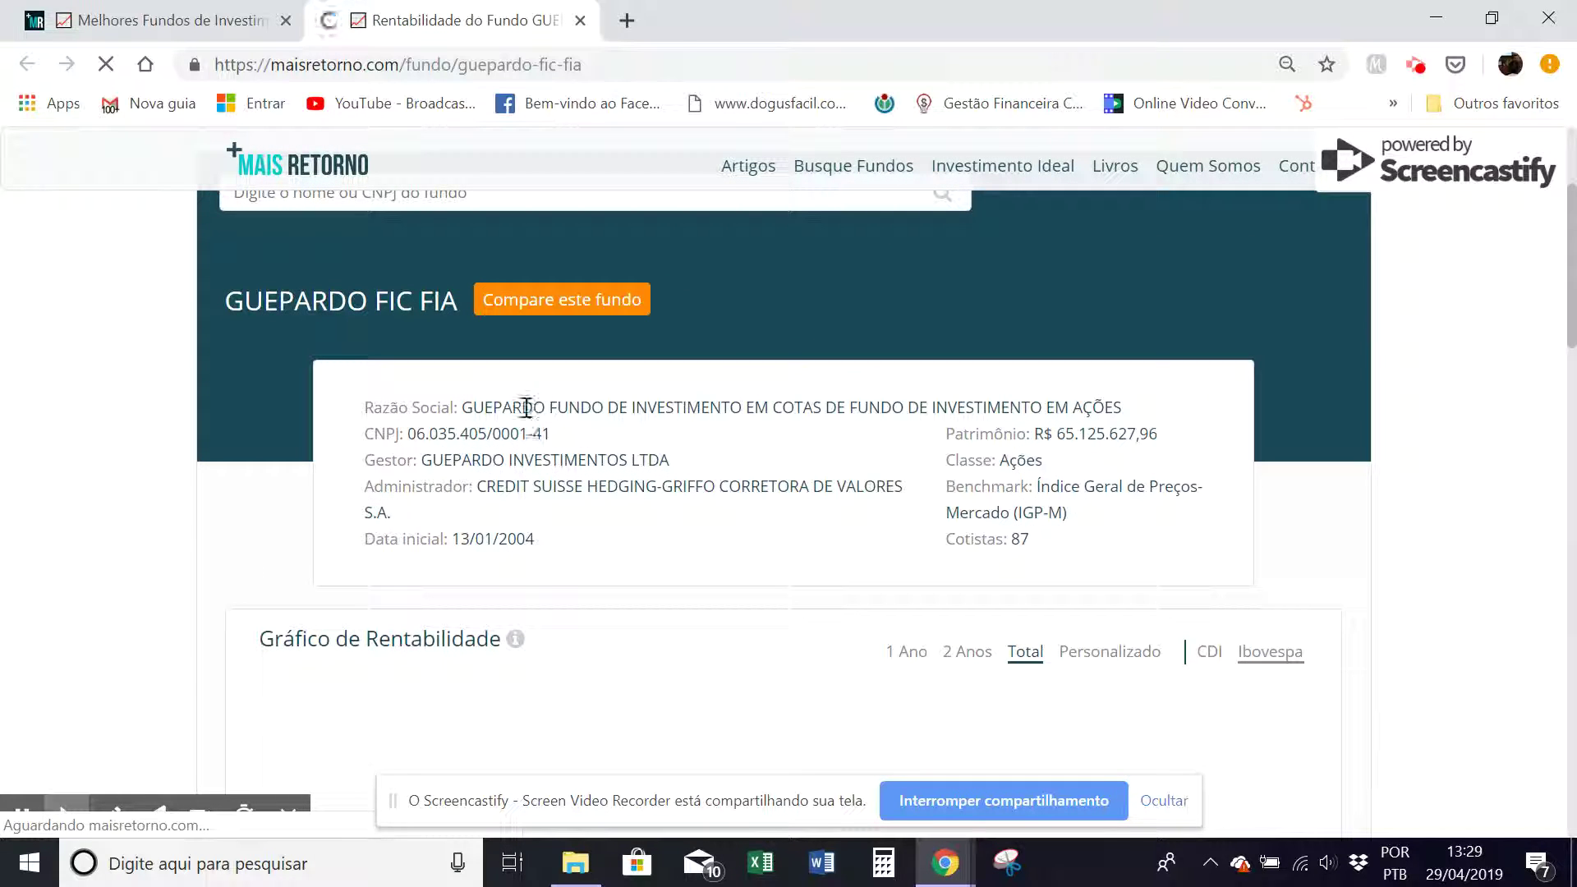
pyautogui.moveTo(454, 539); pyautogui.dragTo(534, 539)
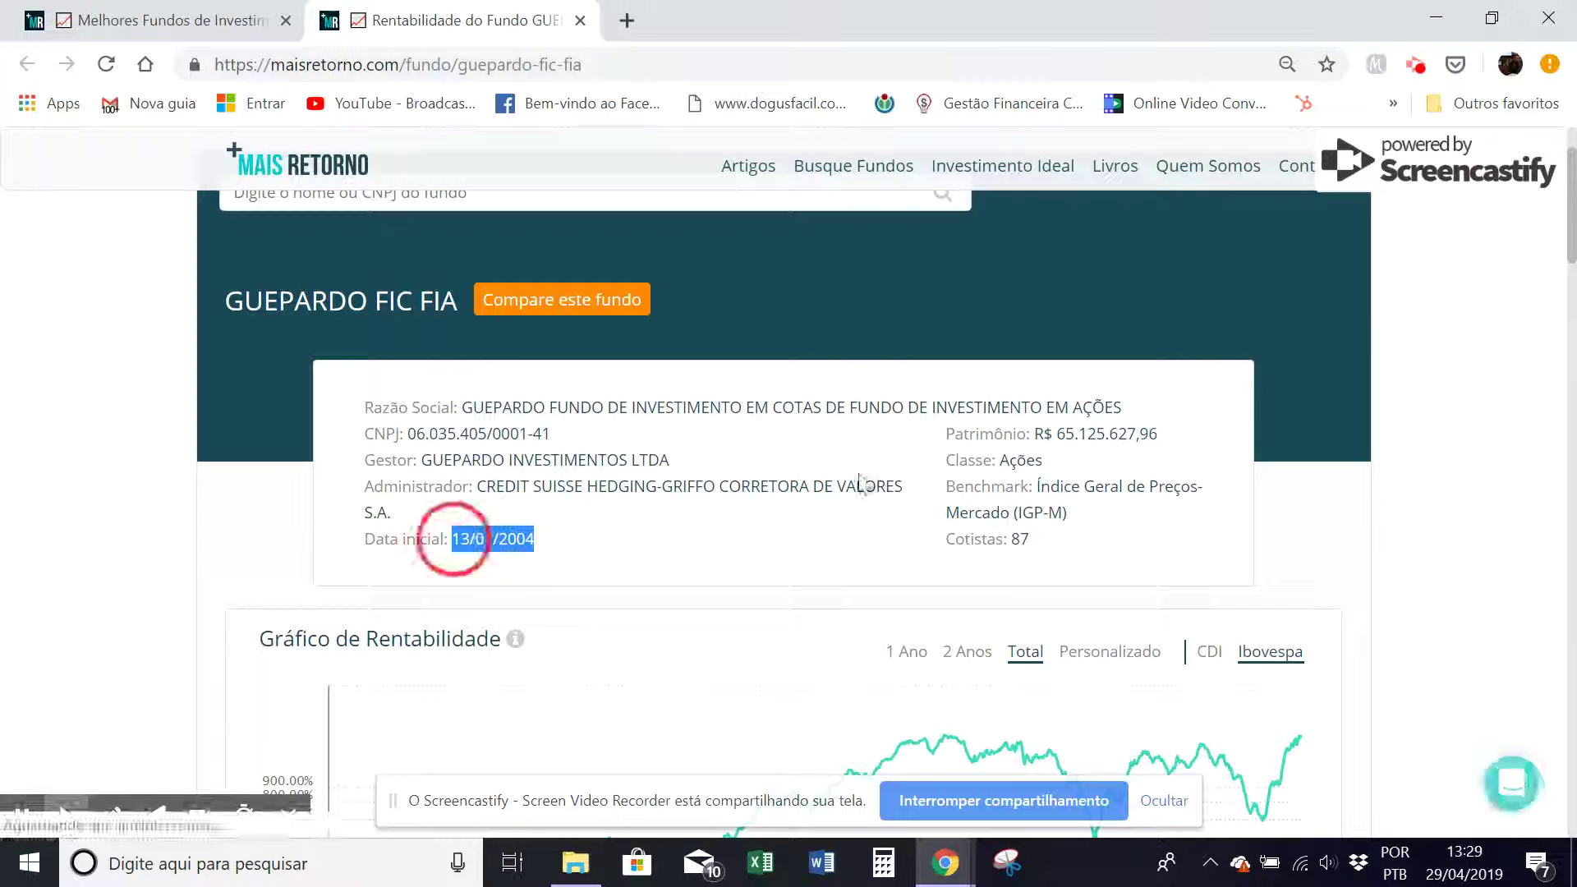
pyautogui.moveTo(1022, 510); pyautogui.dragTo(1062, 485)
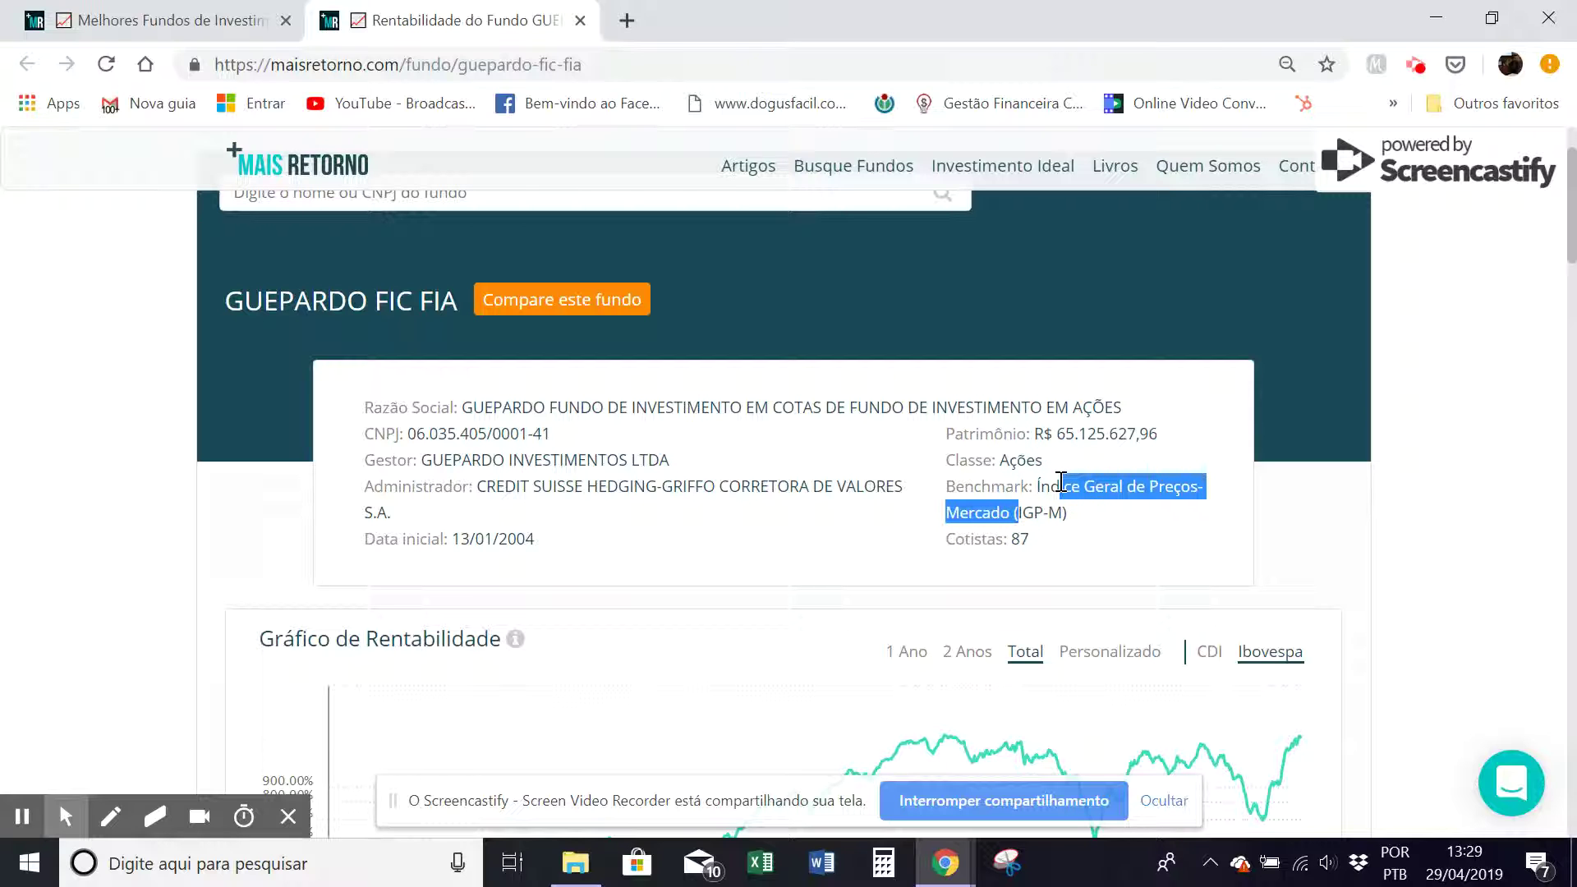
pyautogui.doubleClick(968, 460)
# View the fund's profitability chart over 1 Ano and 2 Anos, compare it against CDI, and return the benchmark to Ibovespa
pyautogui.scroll(-3, 968, 460)
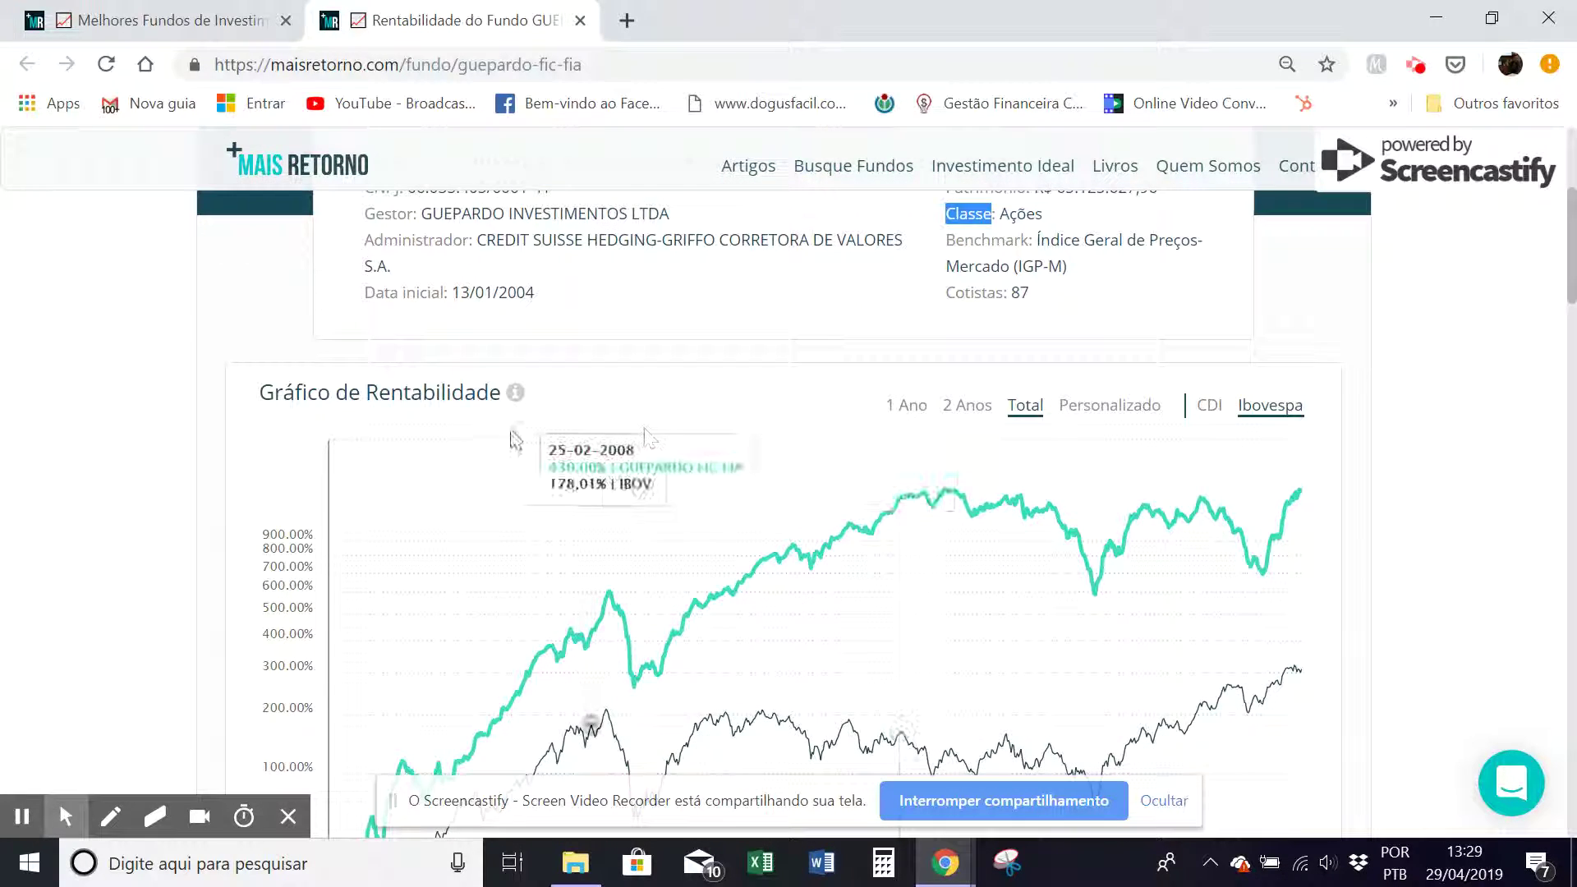
pyautogui.scroll(-2, 515, 439)
pyautogui.scroll(1, 522, 415)
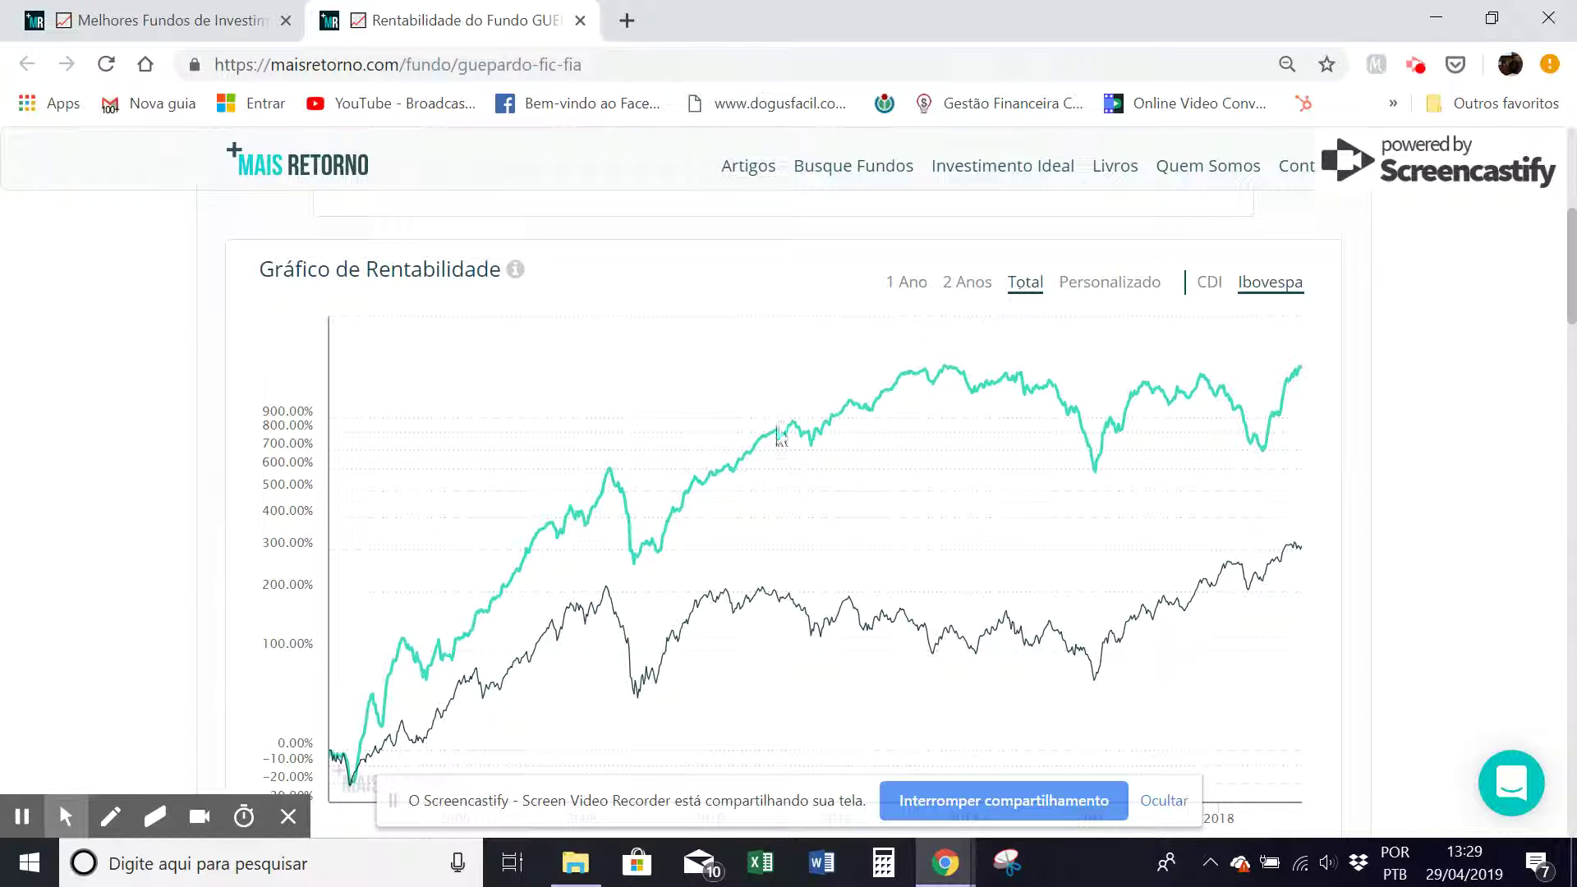
pyautogui.click(907, 284)
pyautogui.click(975, 287)
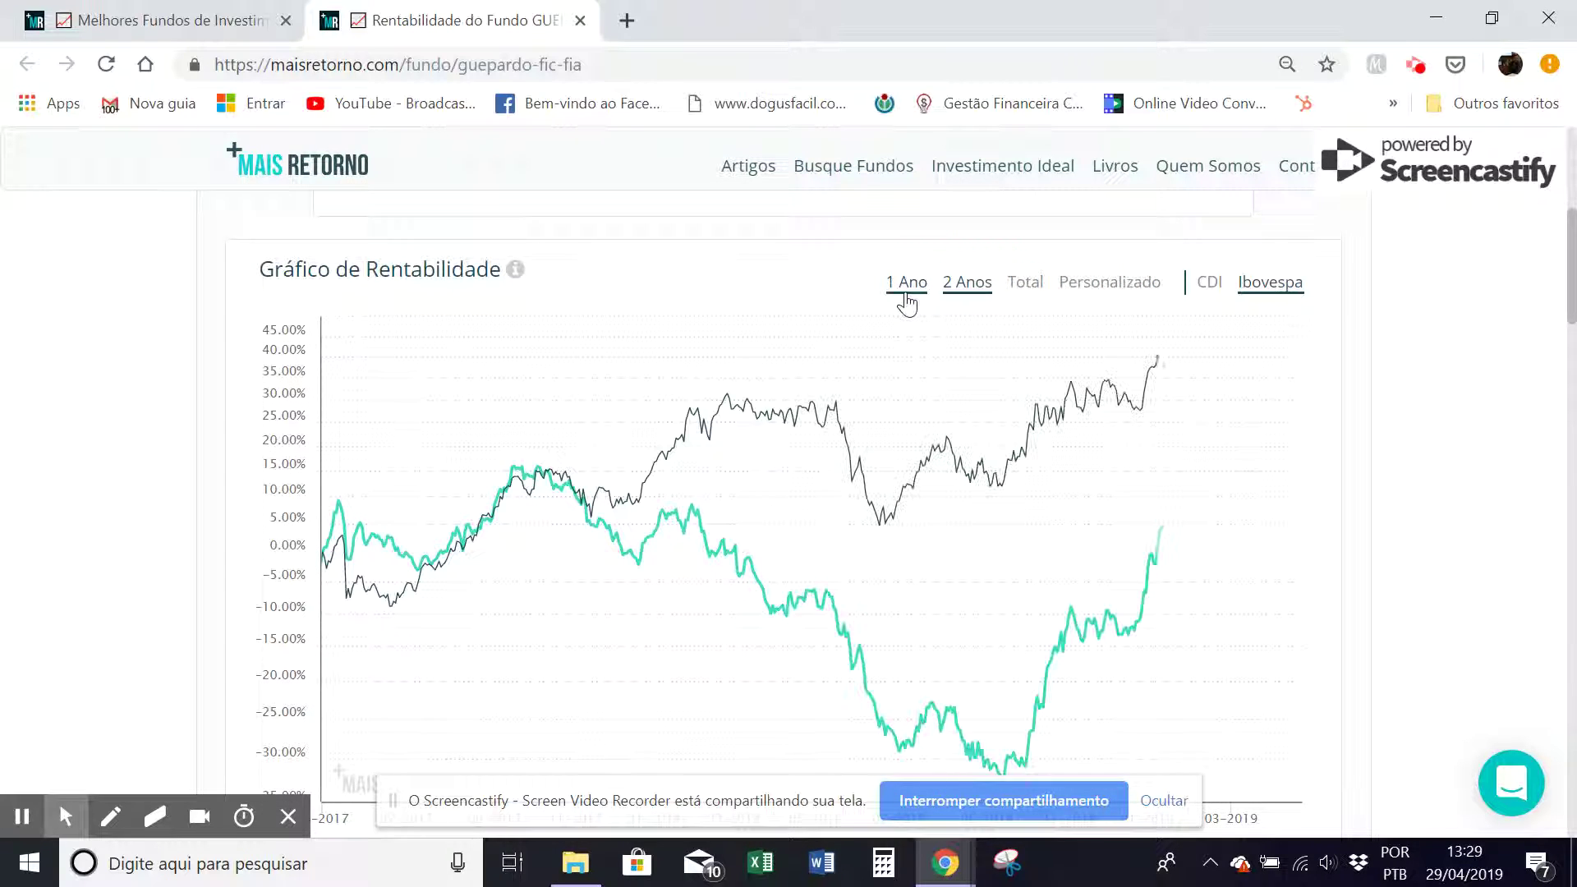
pyautogui.click(1222, 288)
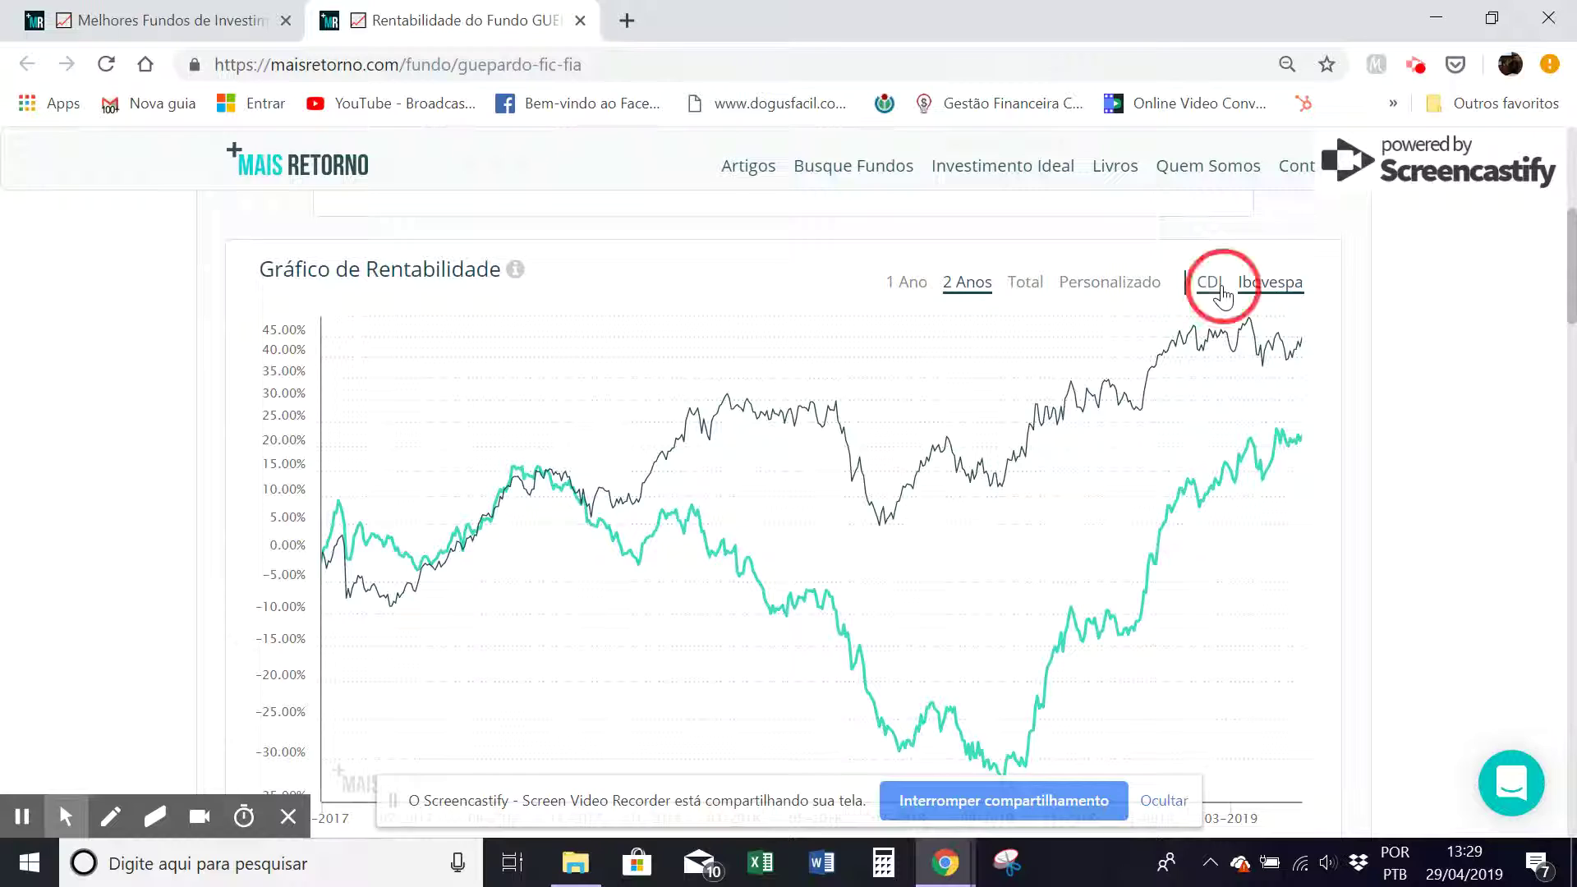
pyautogui.click(1270, 294)
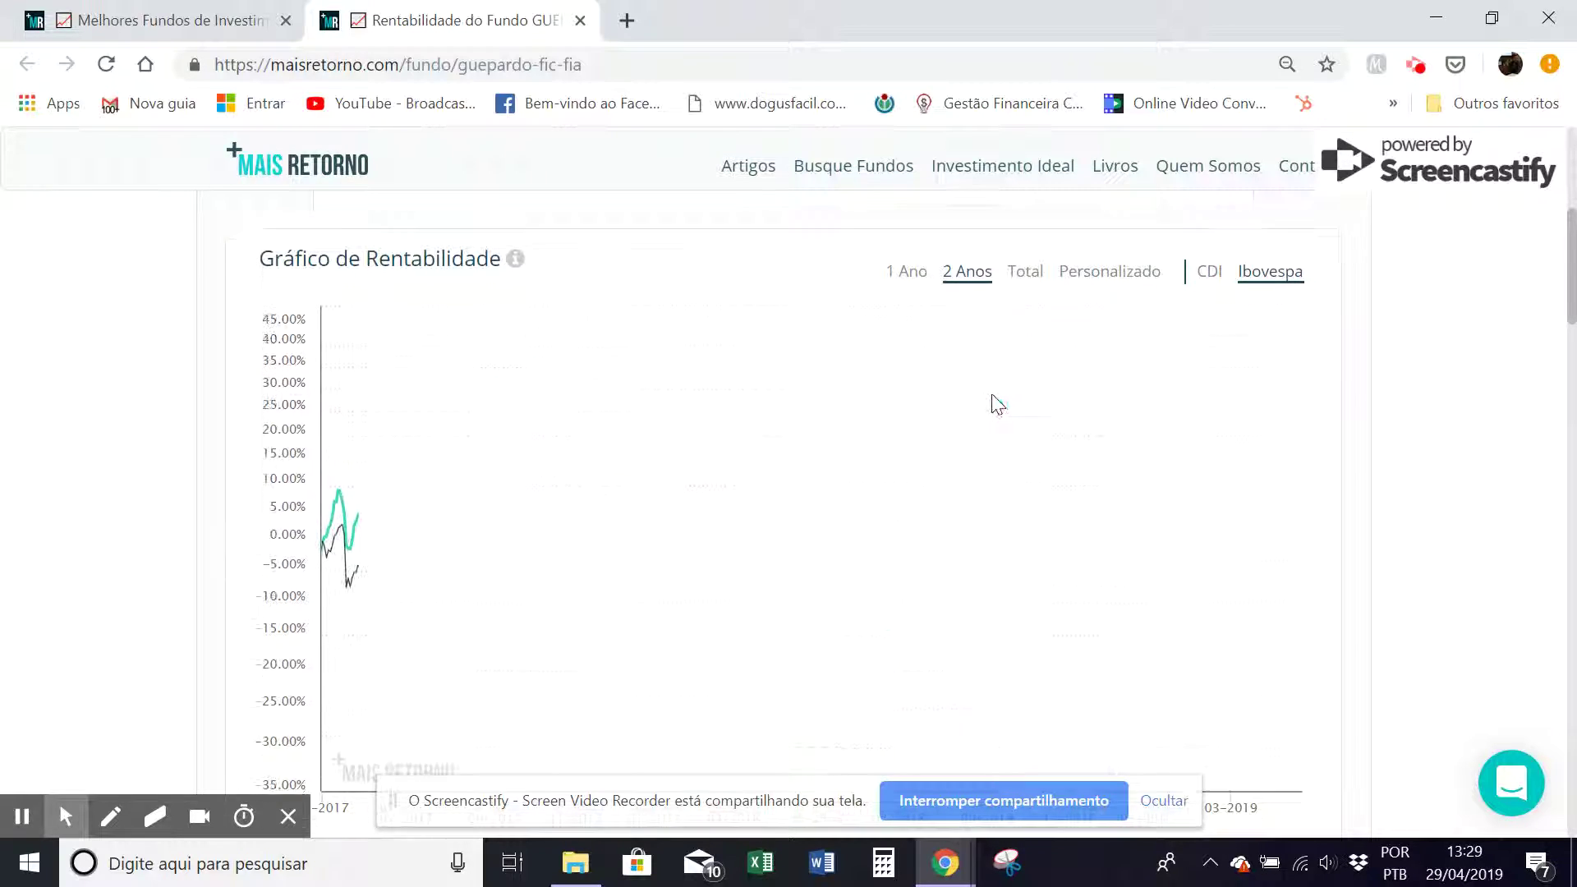
# Examine the fund's monthly Rentabilidade table, highlighting the 2004 fund returns and the January 2004 figure relative to IBOV
pyautogui.scroll(-6, 994, 391)
pyautogui.scroll(-4, 529, 394)
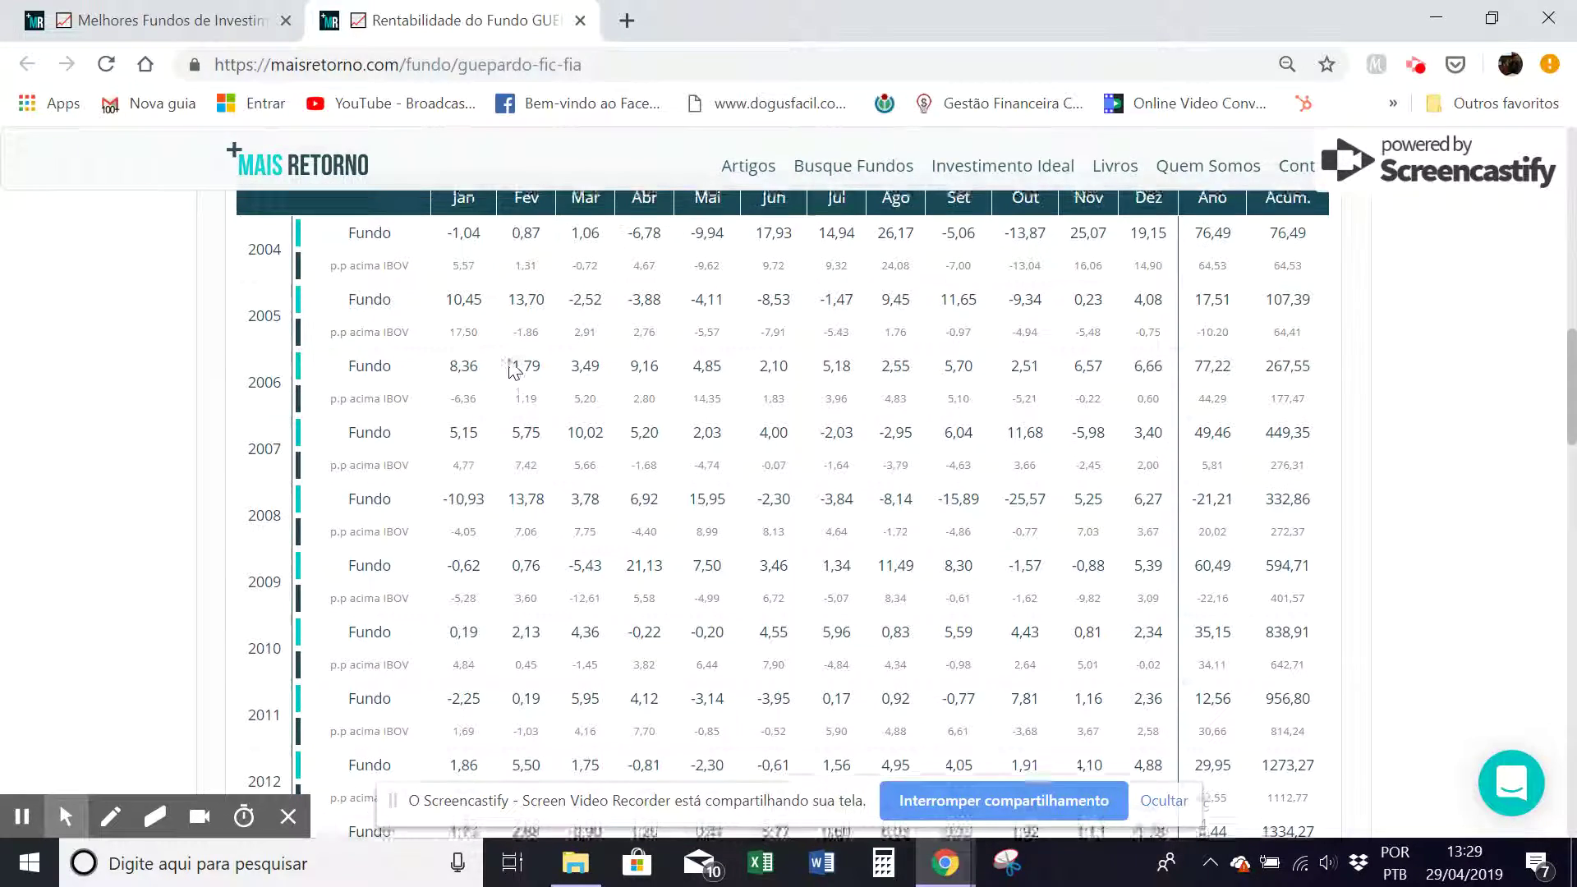
pyautogui.scroll(5, 515, 366)
pyautogui.scroll(3, 509, 343)
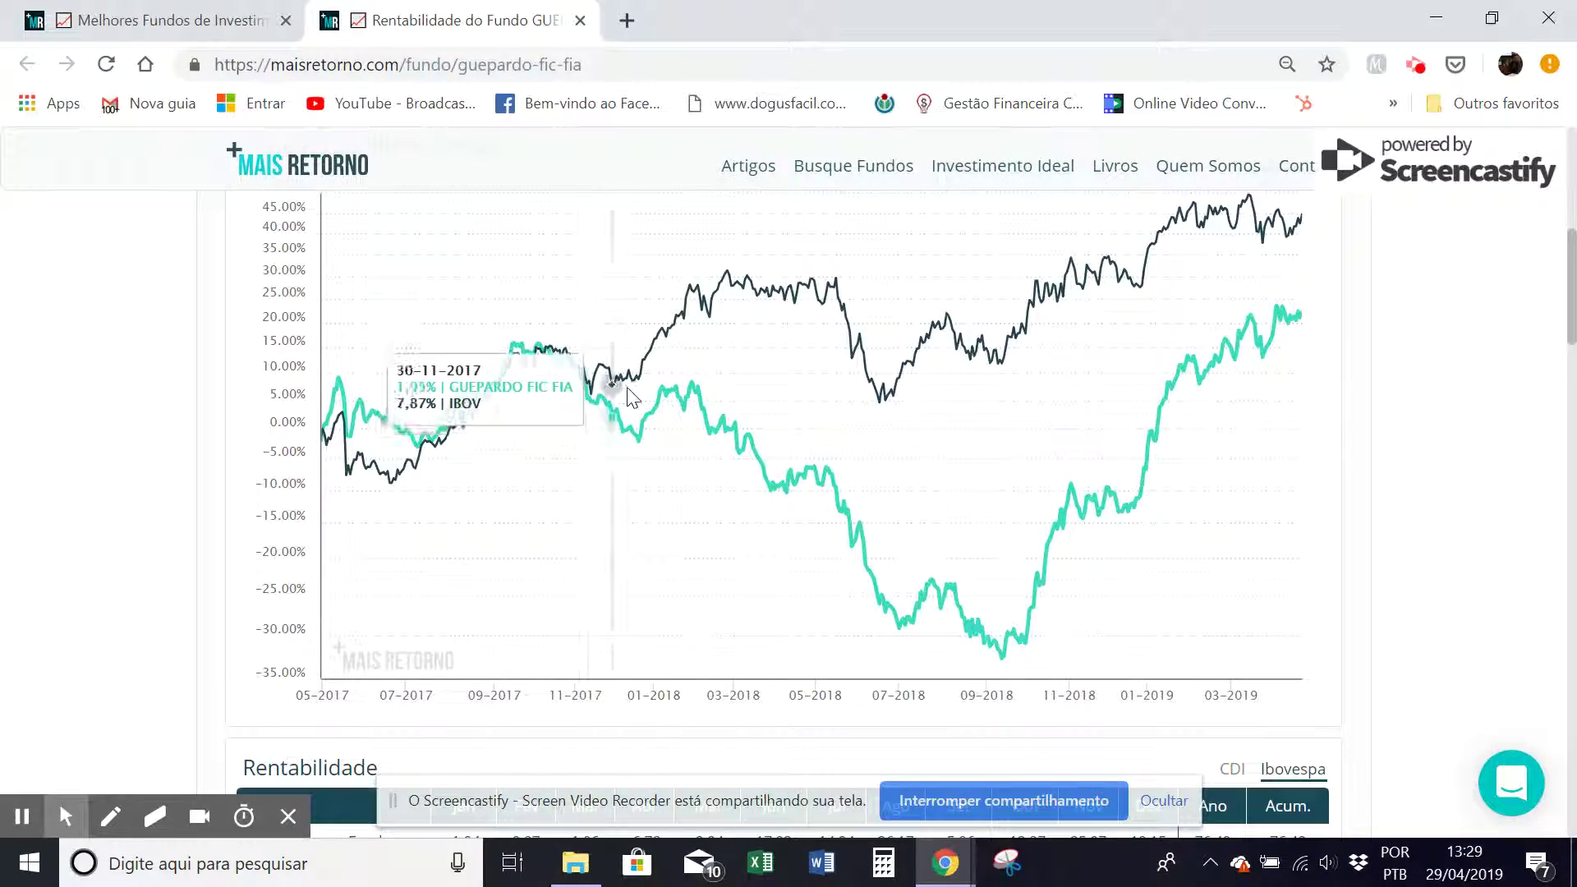
pyautogui.scroll(-7, 469, 411)
pyautogui.scroll(1, 468, 355)
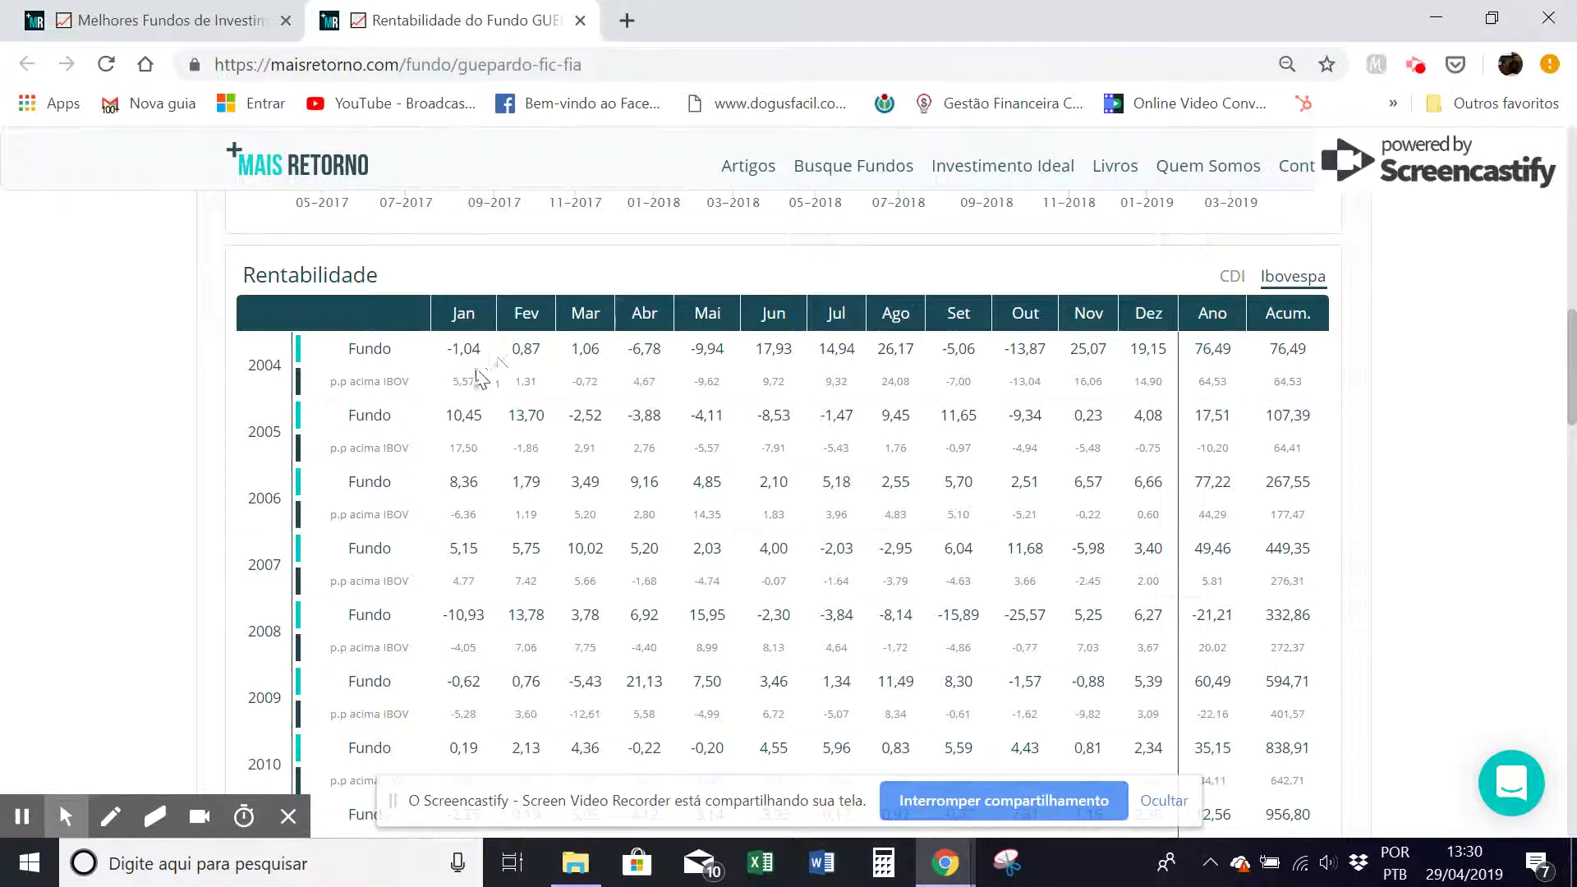
pyautogui.moveTo(368, 345); pyautogui.dragTo(1158, 348)
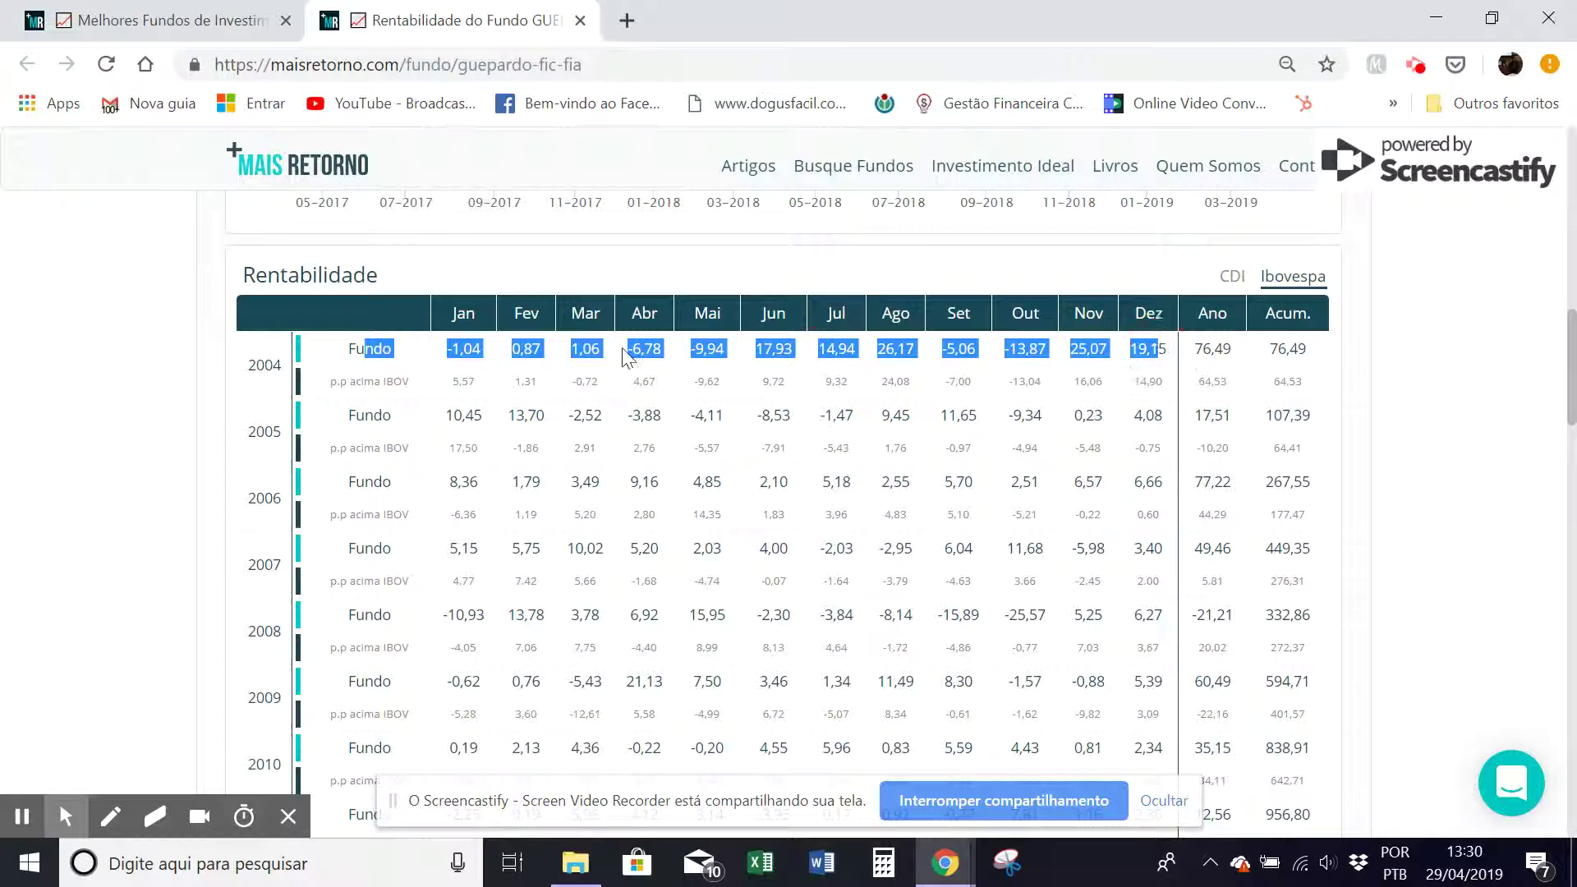
pyautogui.click(243, 374)
pyautogui.click(469, 386)
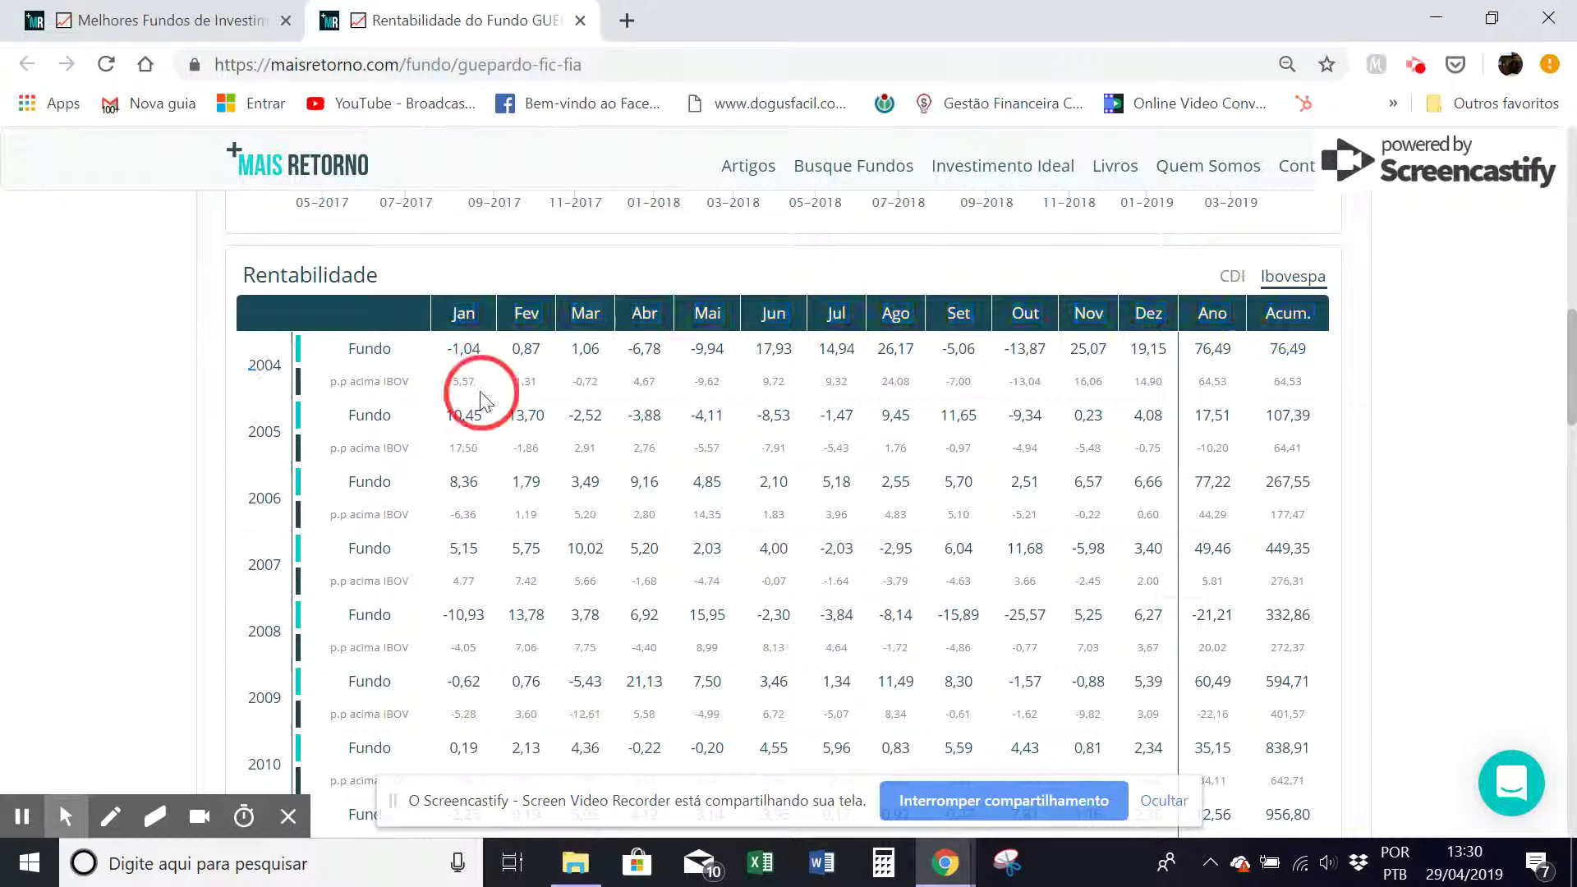
pyautogui.doubleClick(457, 383)
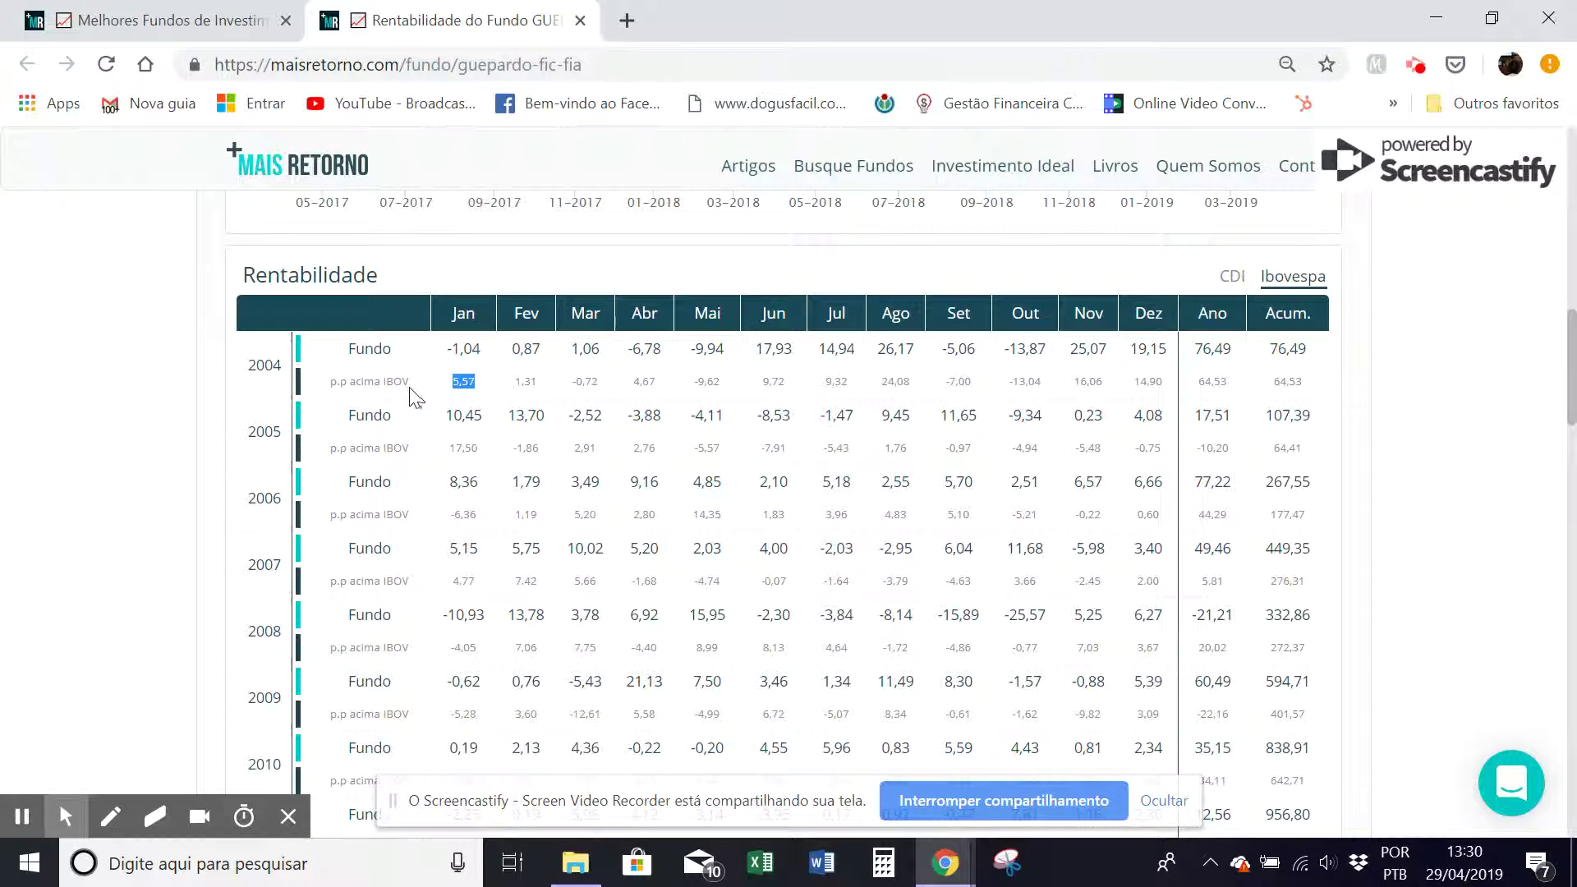
# View the monthly Rentabilidade table against CDI, return it to Ibovespa, and look through the remaining years
pyautogui.click(1233, 278)
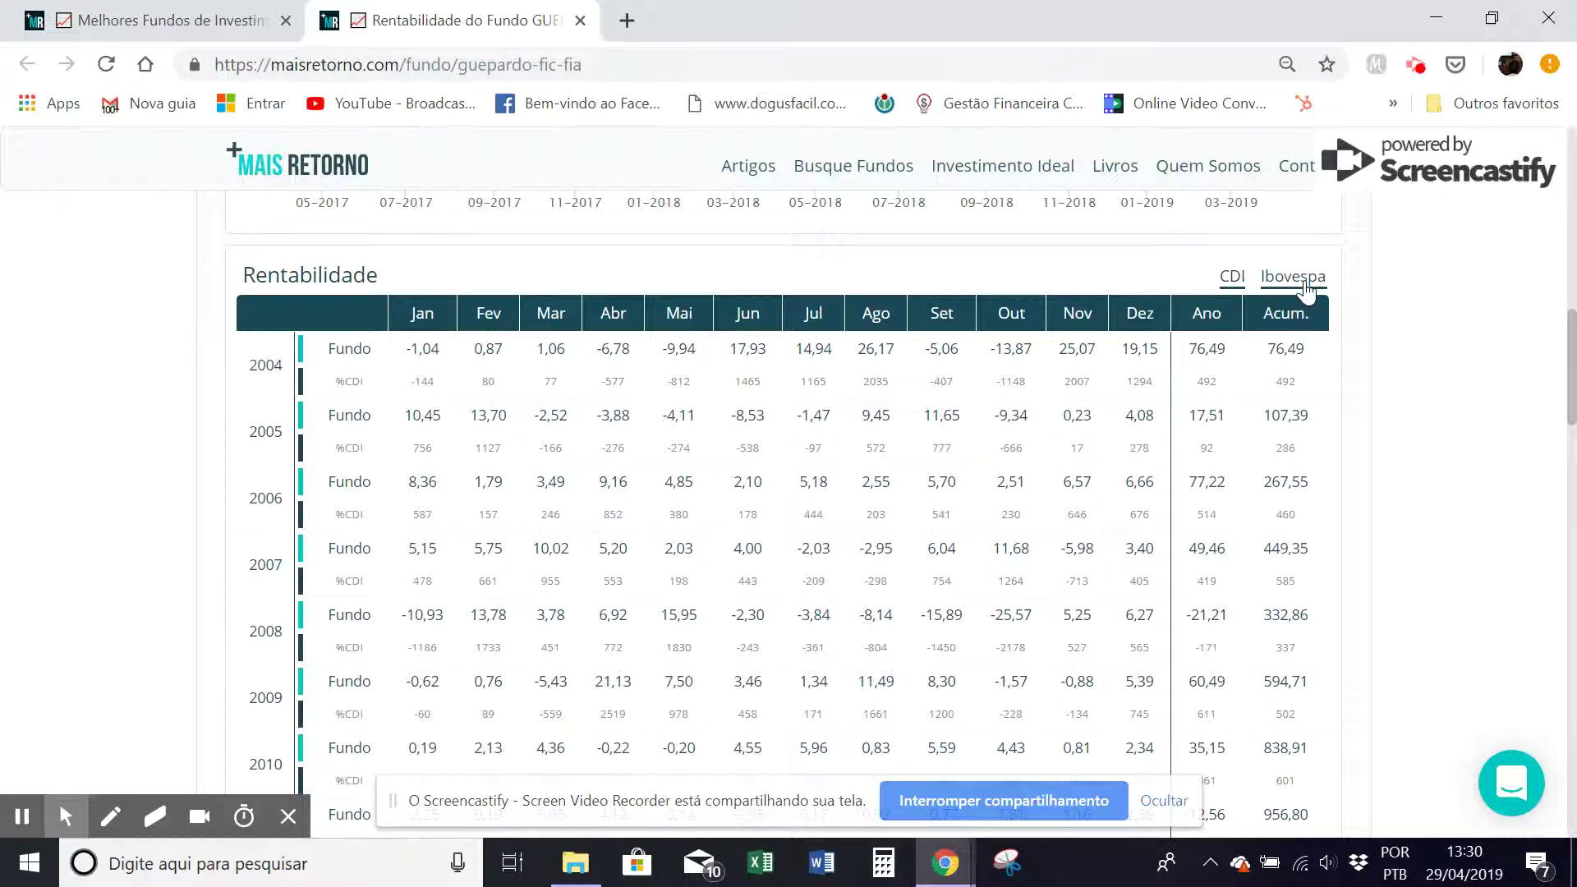
pyautogui.click(1305, 283)
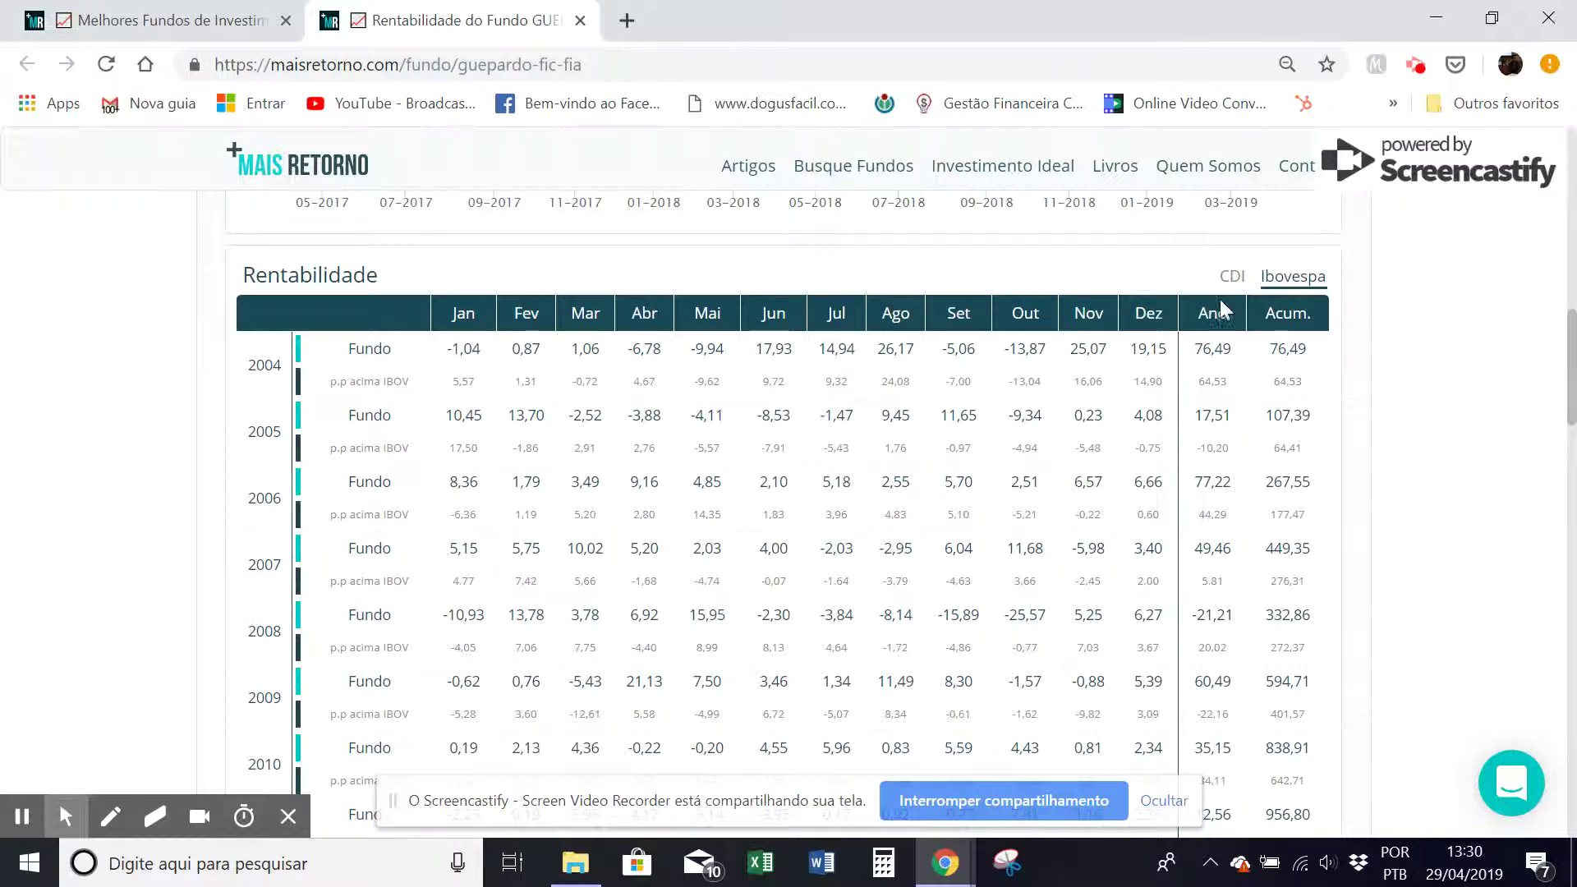
pyautogui.scroll(-12, 1188, 567)
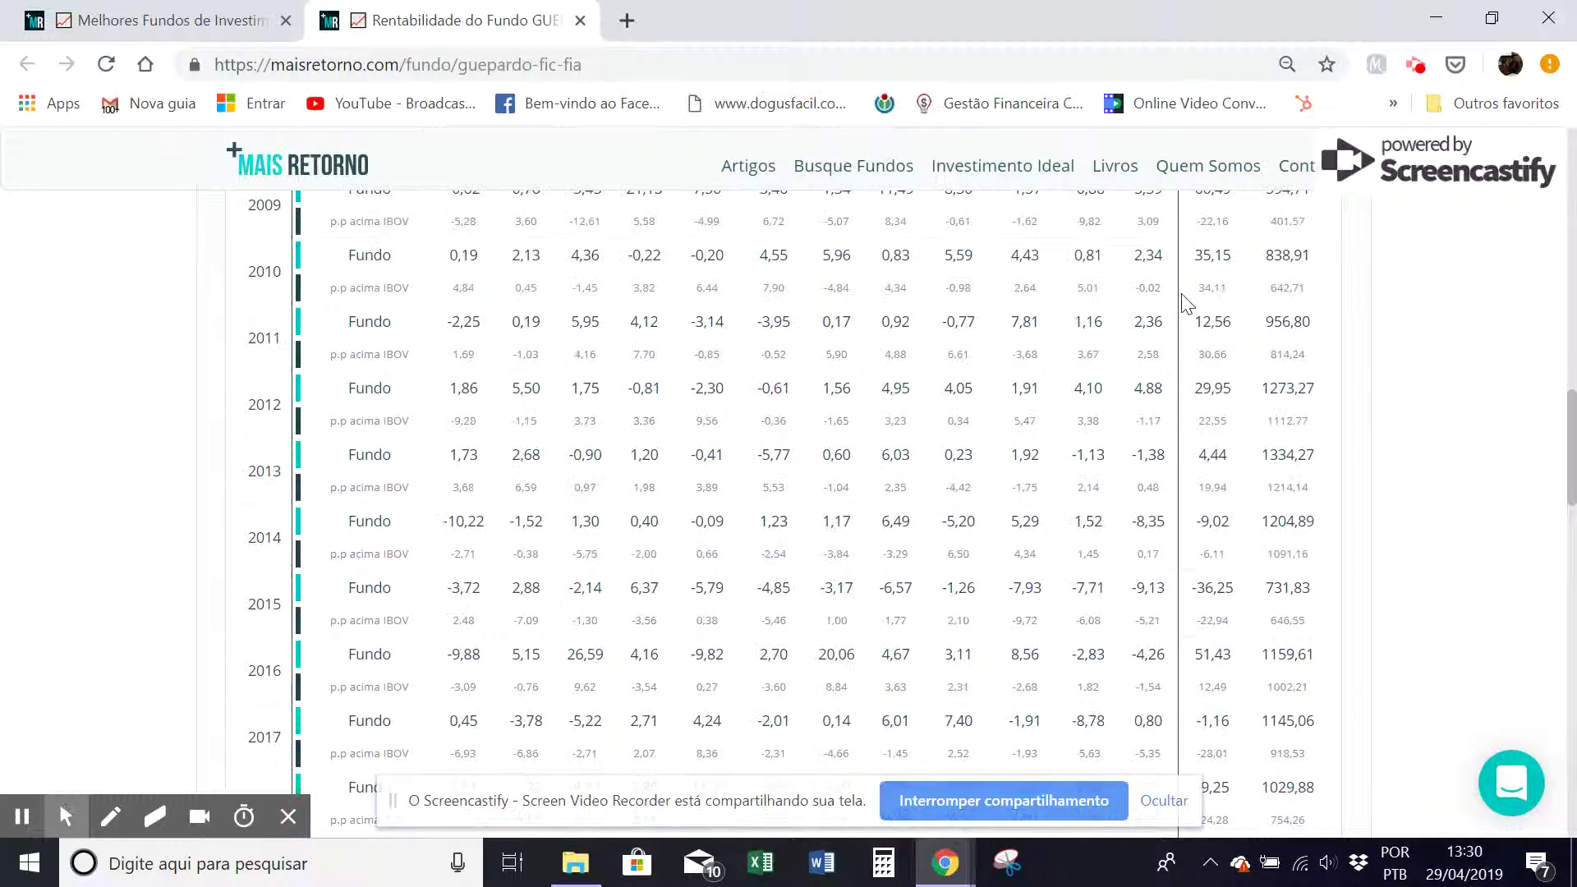
# Examine the fund's Estatísticas section, highlighting the Meses Positivos row and the IBOV column
pyautogui.scroll(-3, 809, 441)
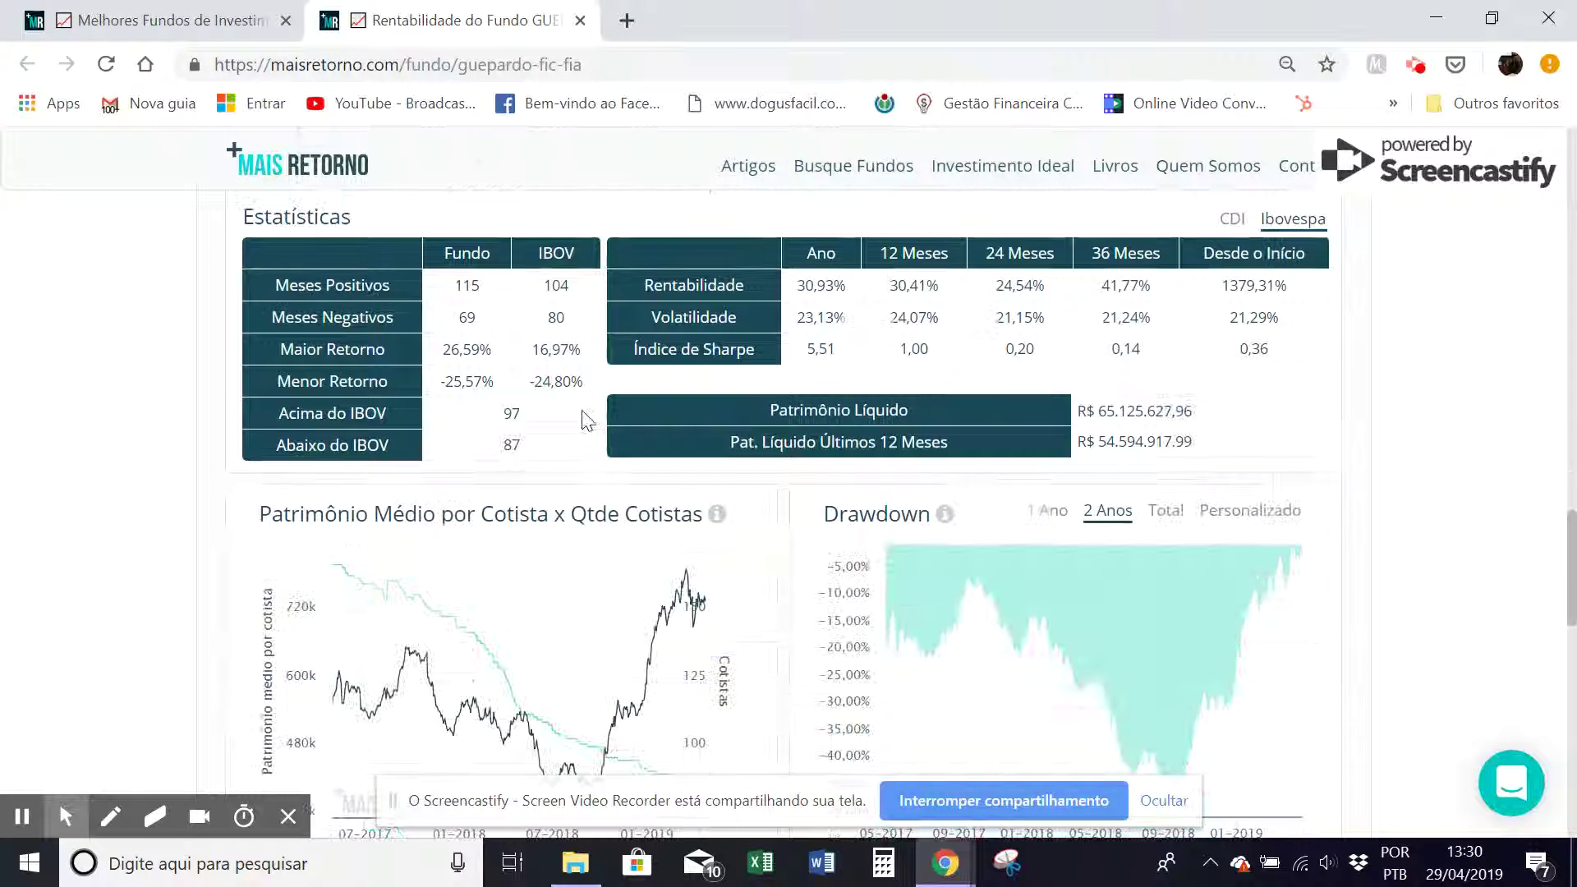
pyautogui.scroll(2, 830, 386)
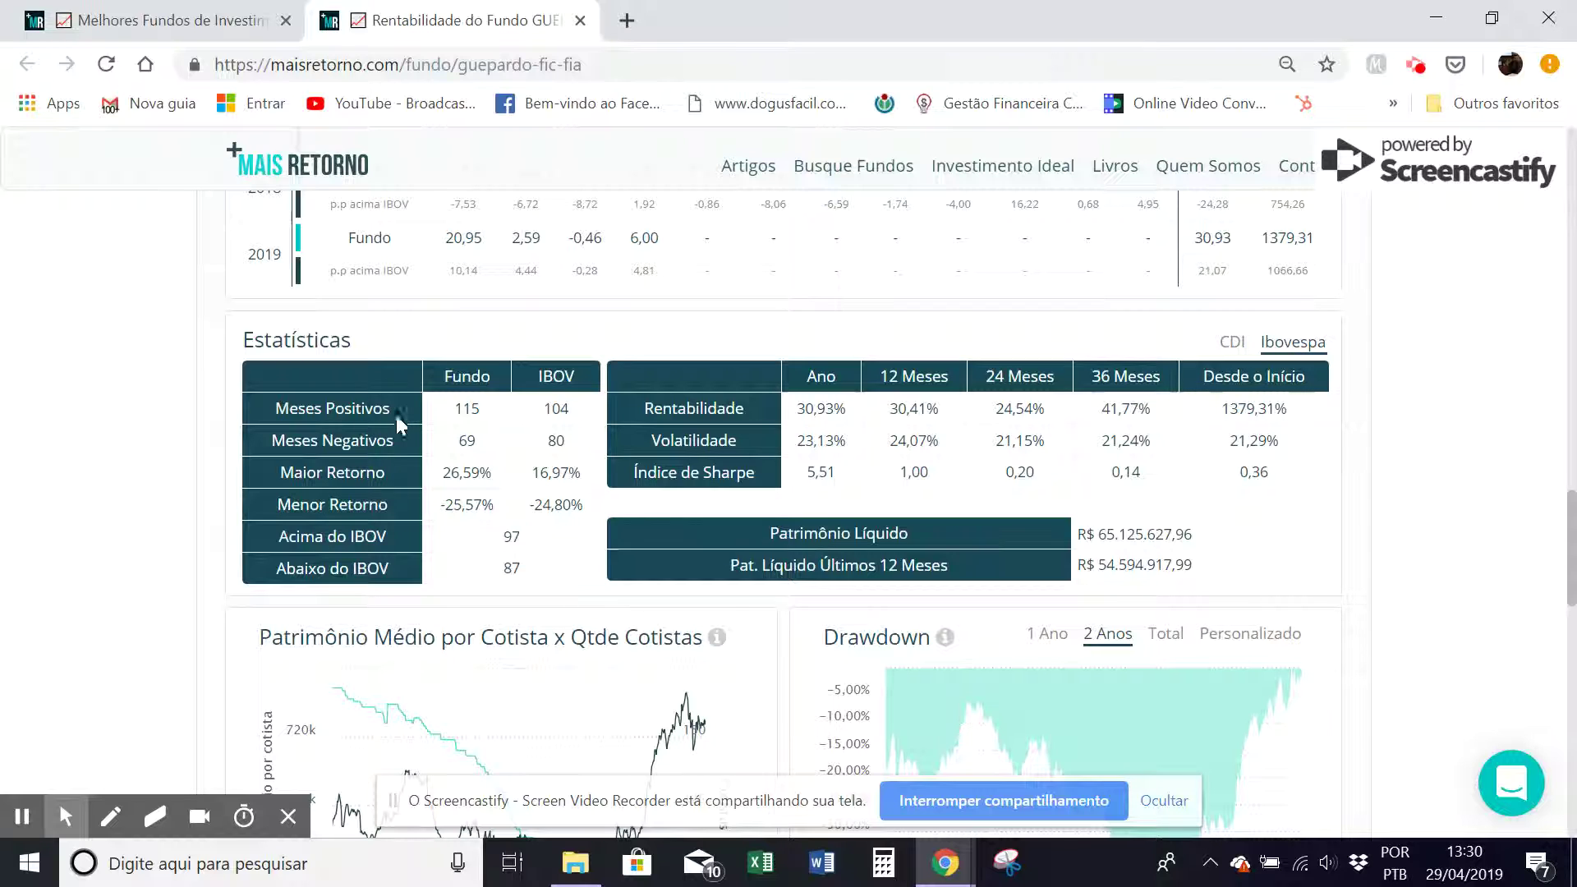
pyautogui.moveTo(373, 407); pyautogui.dragTo(325, 415)
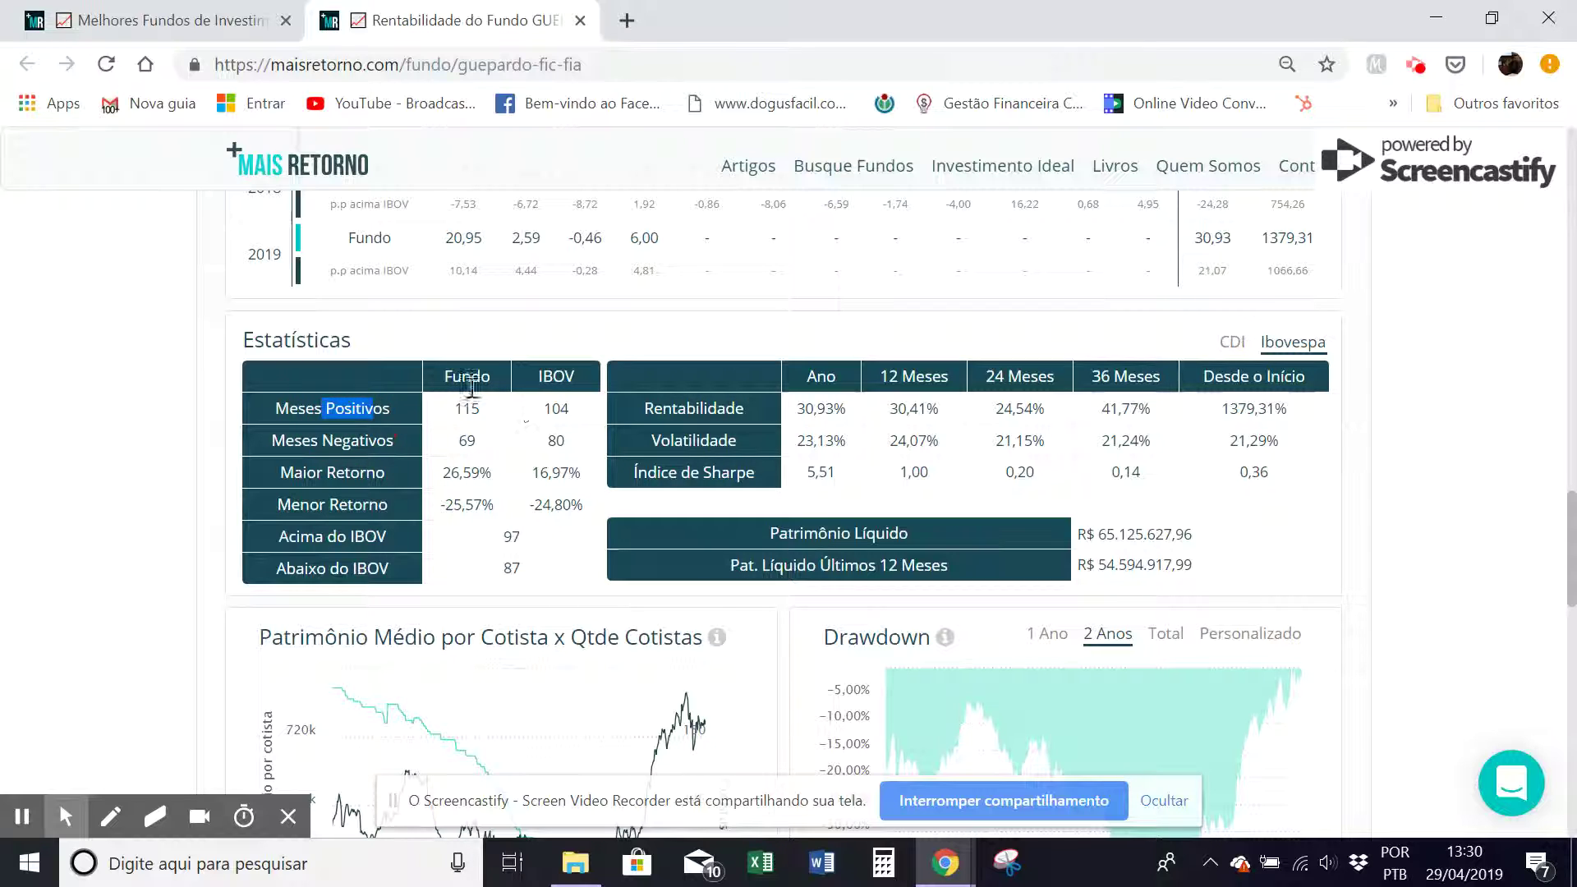
pyautogui.moveTo(483, 410); pyautogui.dragTo(305, 410)
pyautogui.doubleClick(565, 376)
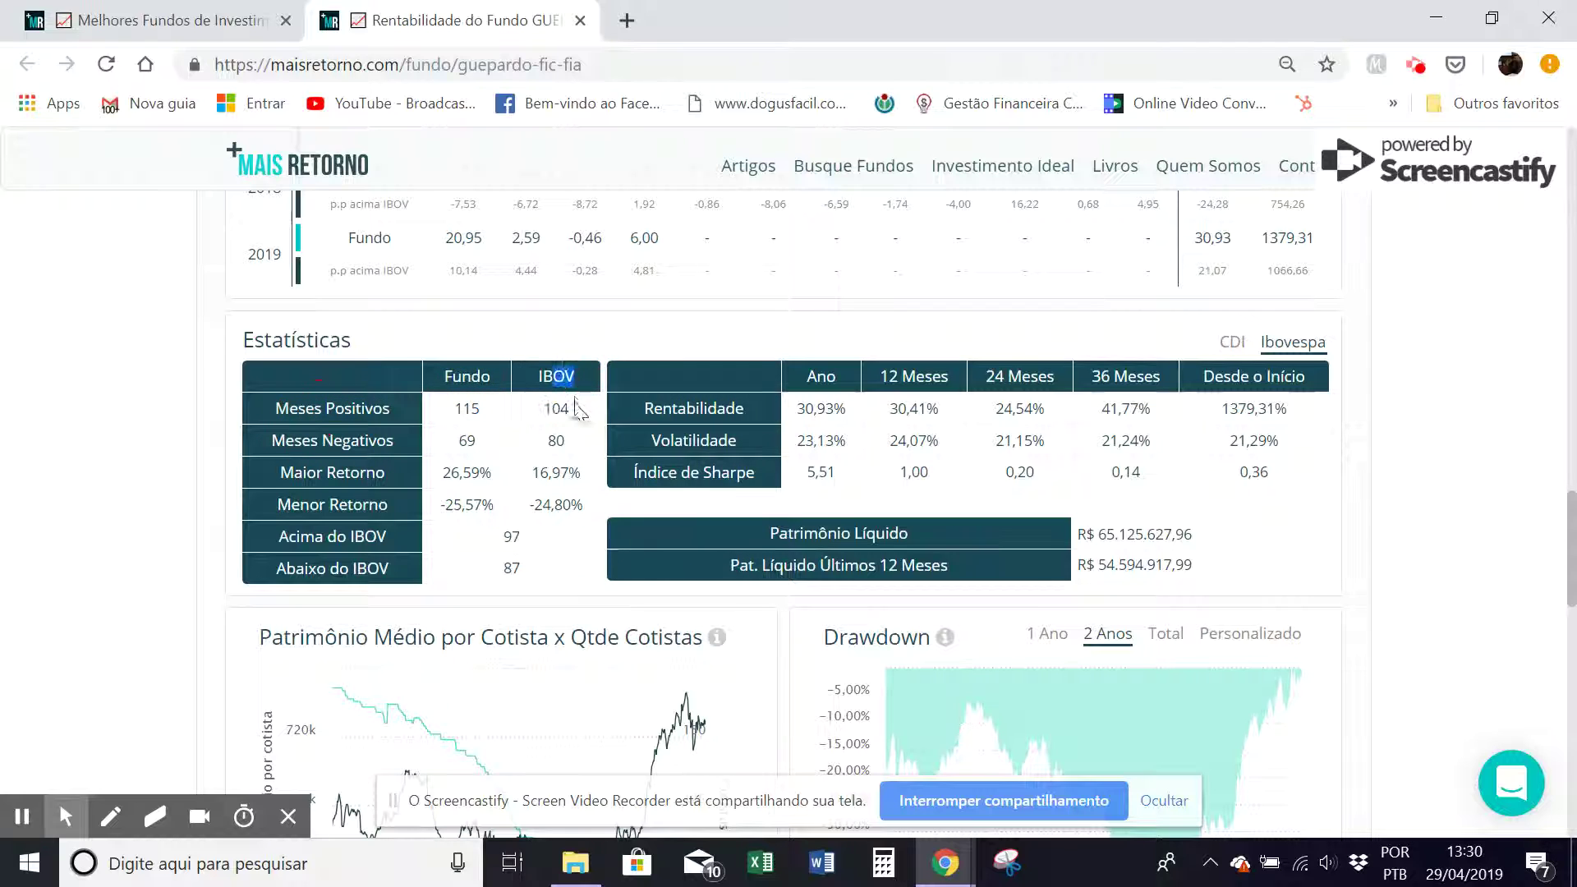
# Highlight the positive and negative month figures in Estatísticas, plus the period headings from 12 Meses through Desde o Início
pyautogui.doubleClick(556, 406)
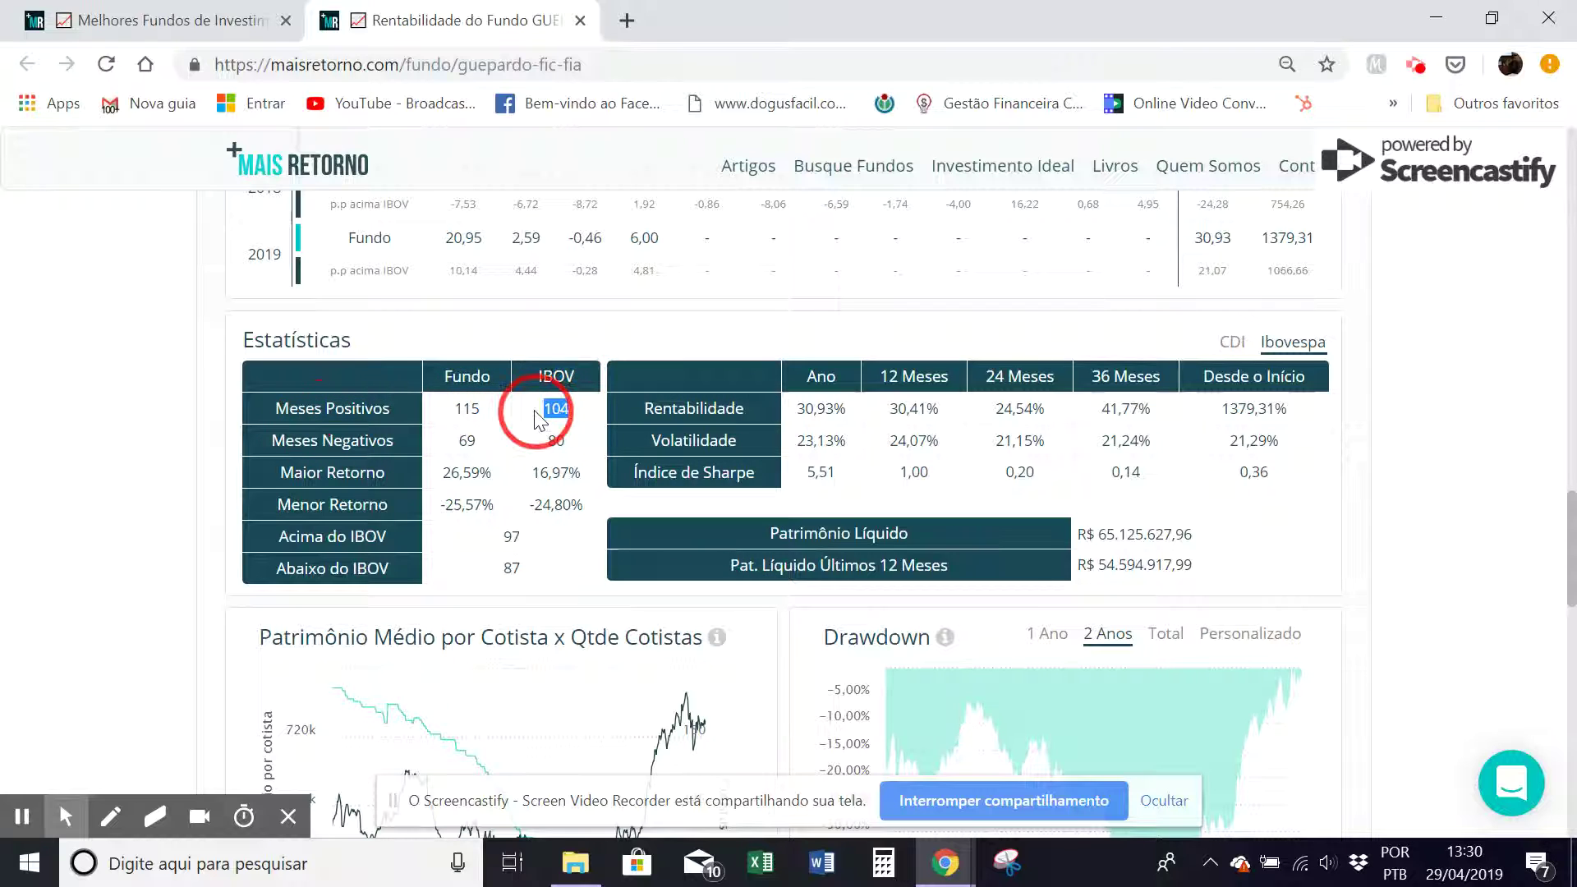
pyautogui.doubleClick(473, 409)
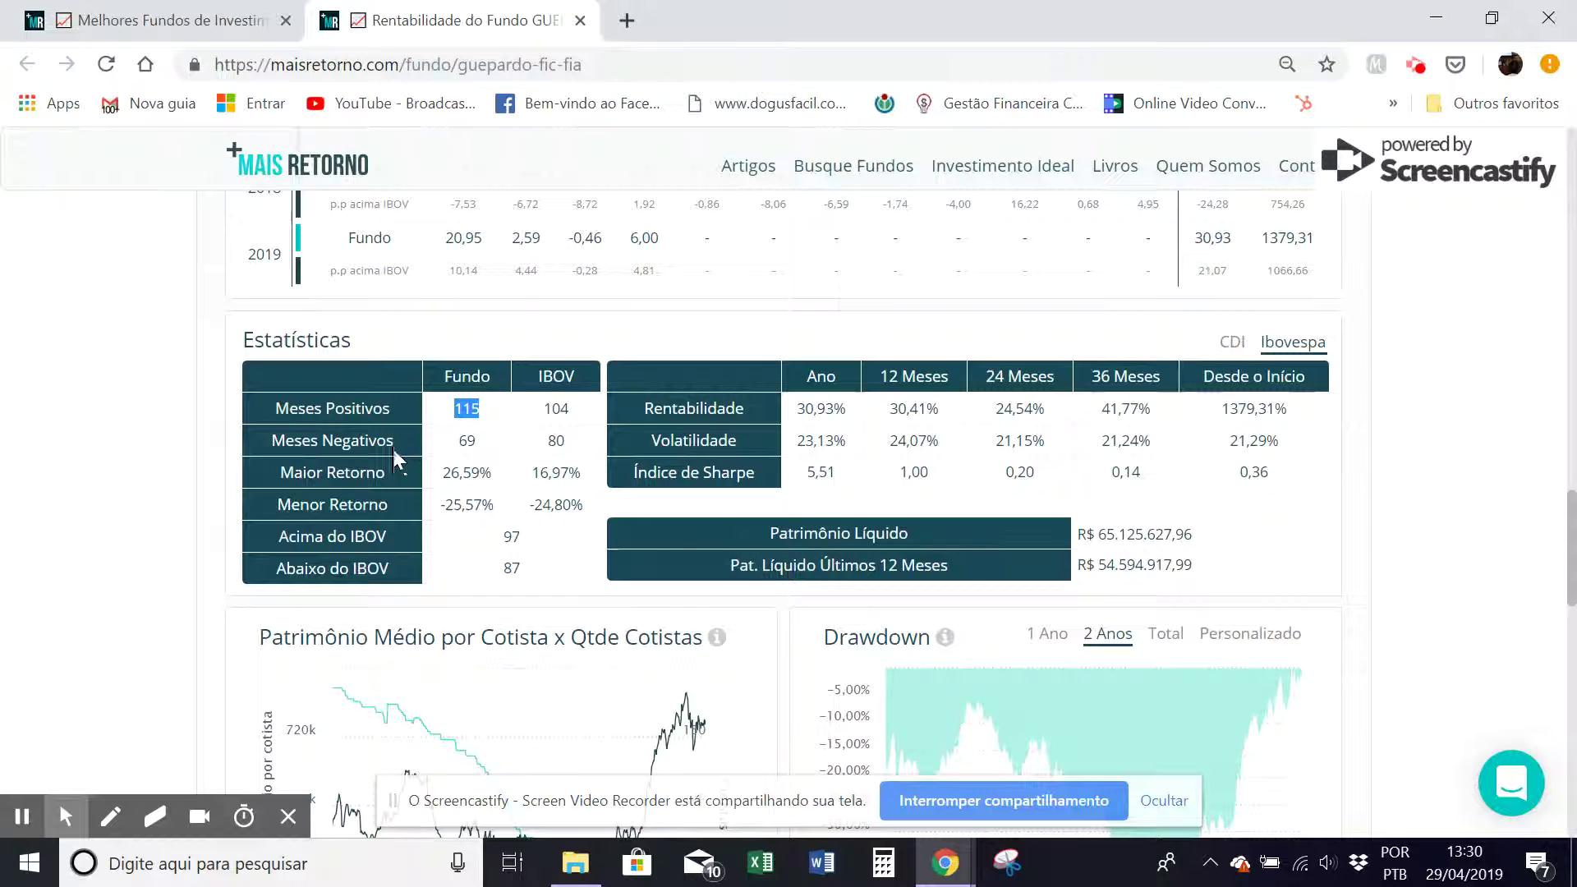
pyautogui.doubleClick(467, 440)
pyautogui.tripleClick(915, 377)
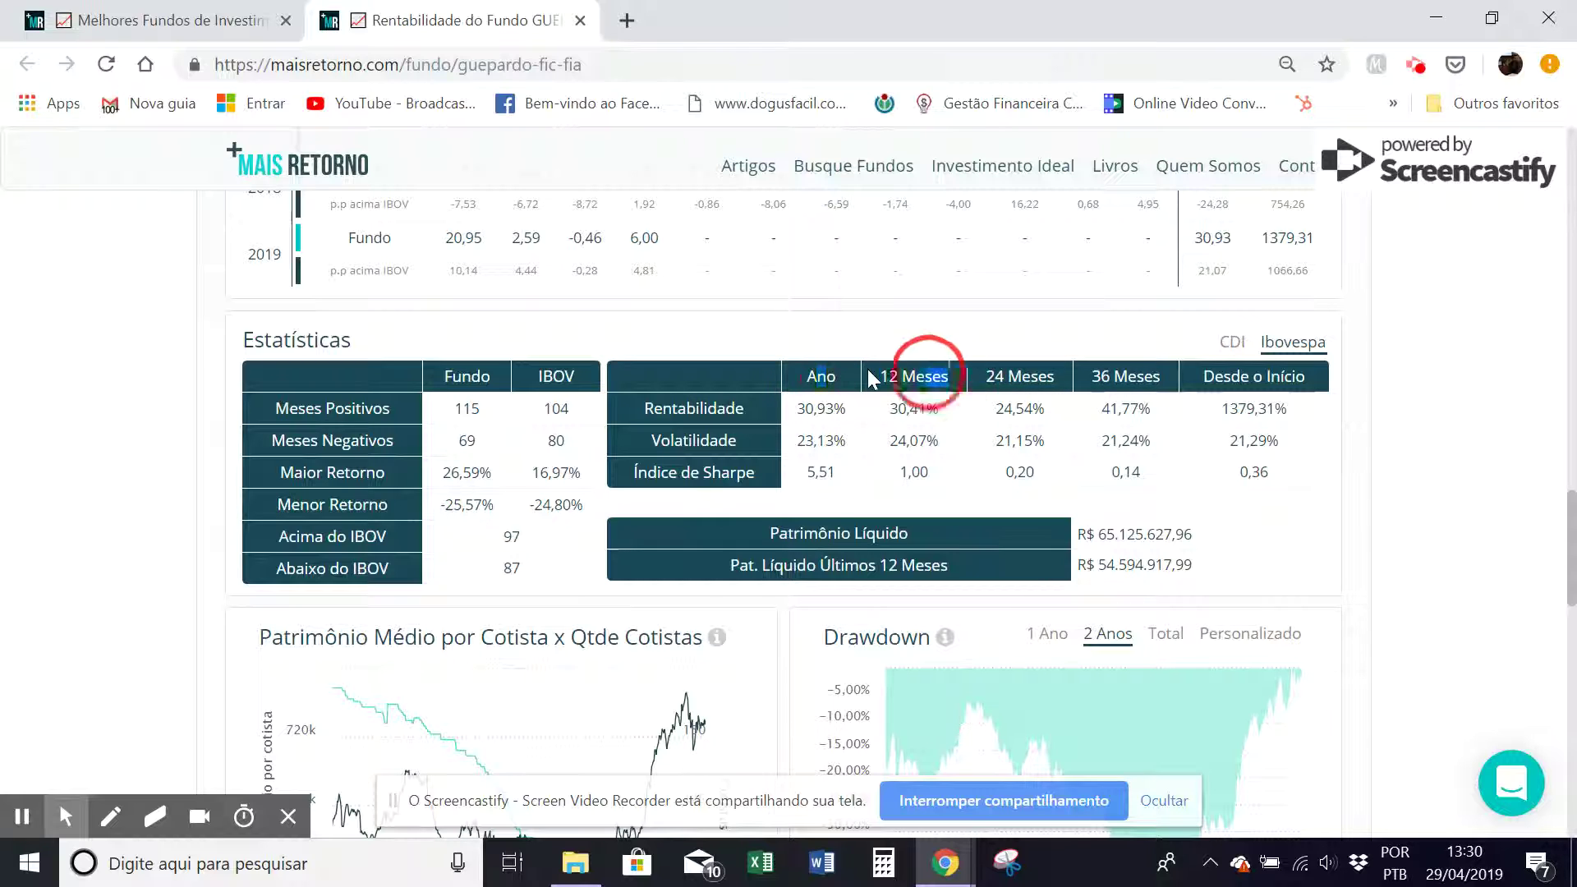
pyautogui.tripleClick(1019, 378)
pyautogui.tripleClick(1121, 378)
pyautogui.tripleClick(1224, 380)
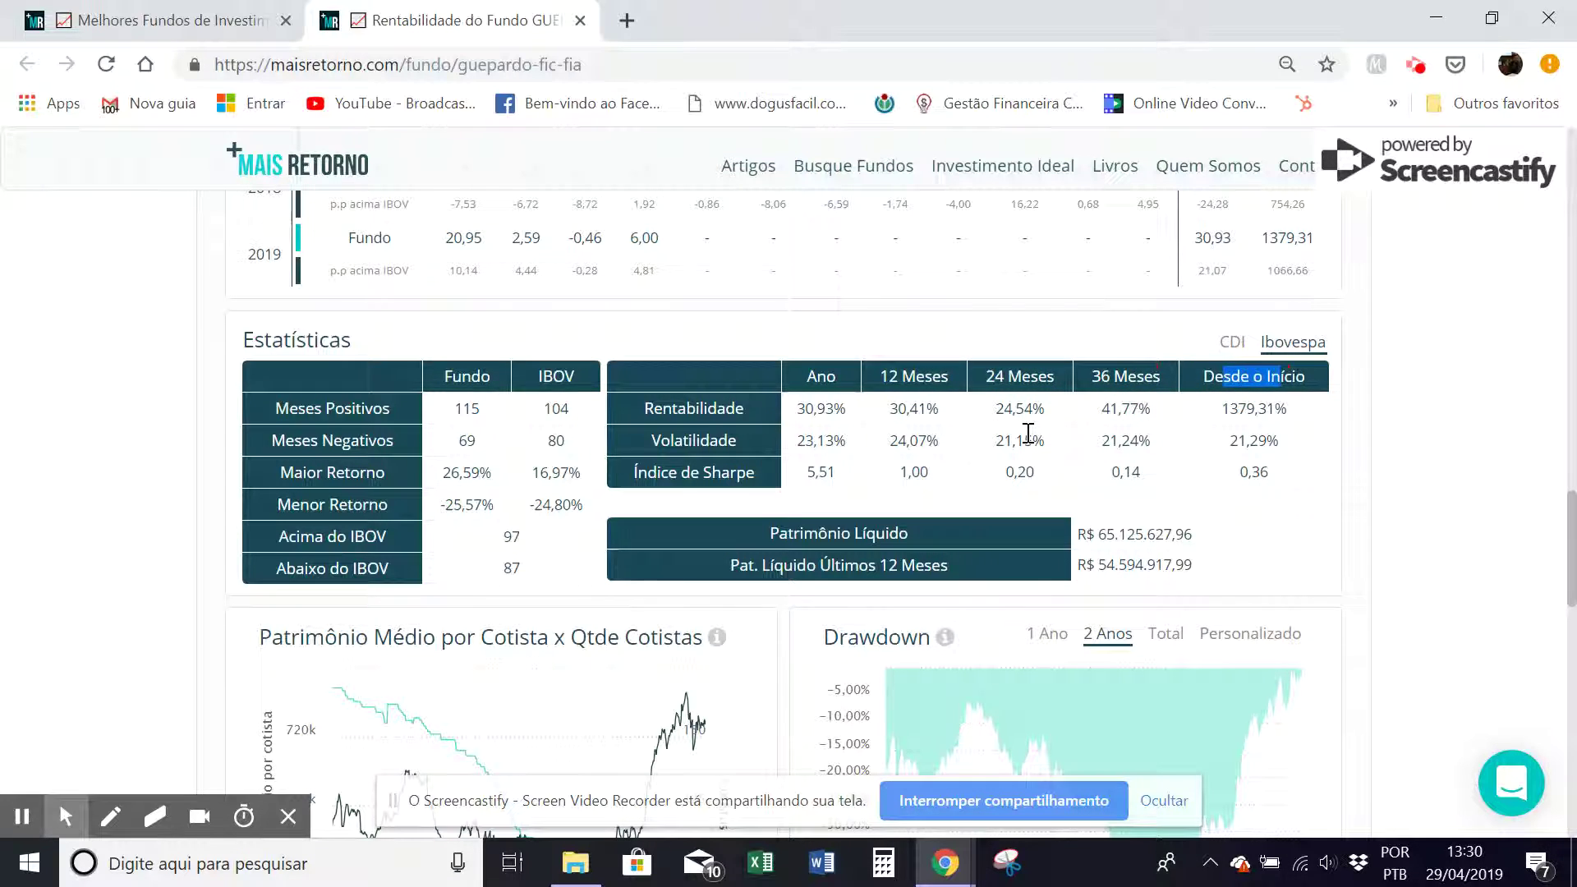
# Look through the fund's Patrimônio, Drawdown and Volatilidade charts down to the page footer, and return to the fund's header information
pyautogui.scroll(-5, 1029, 433)
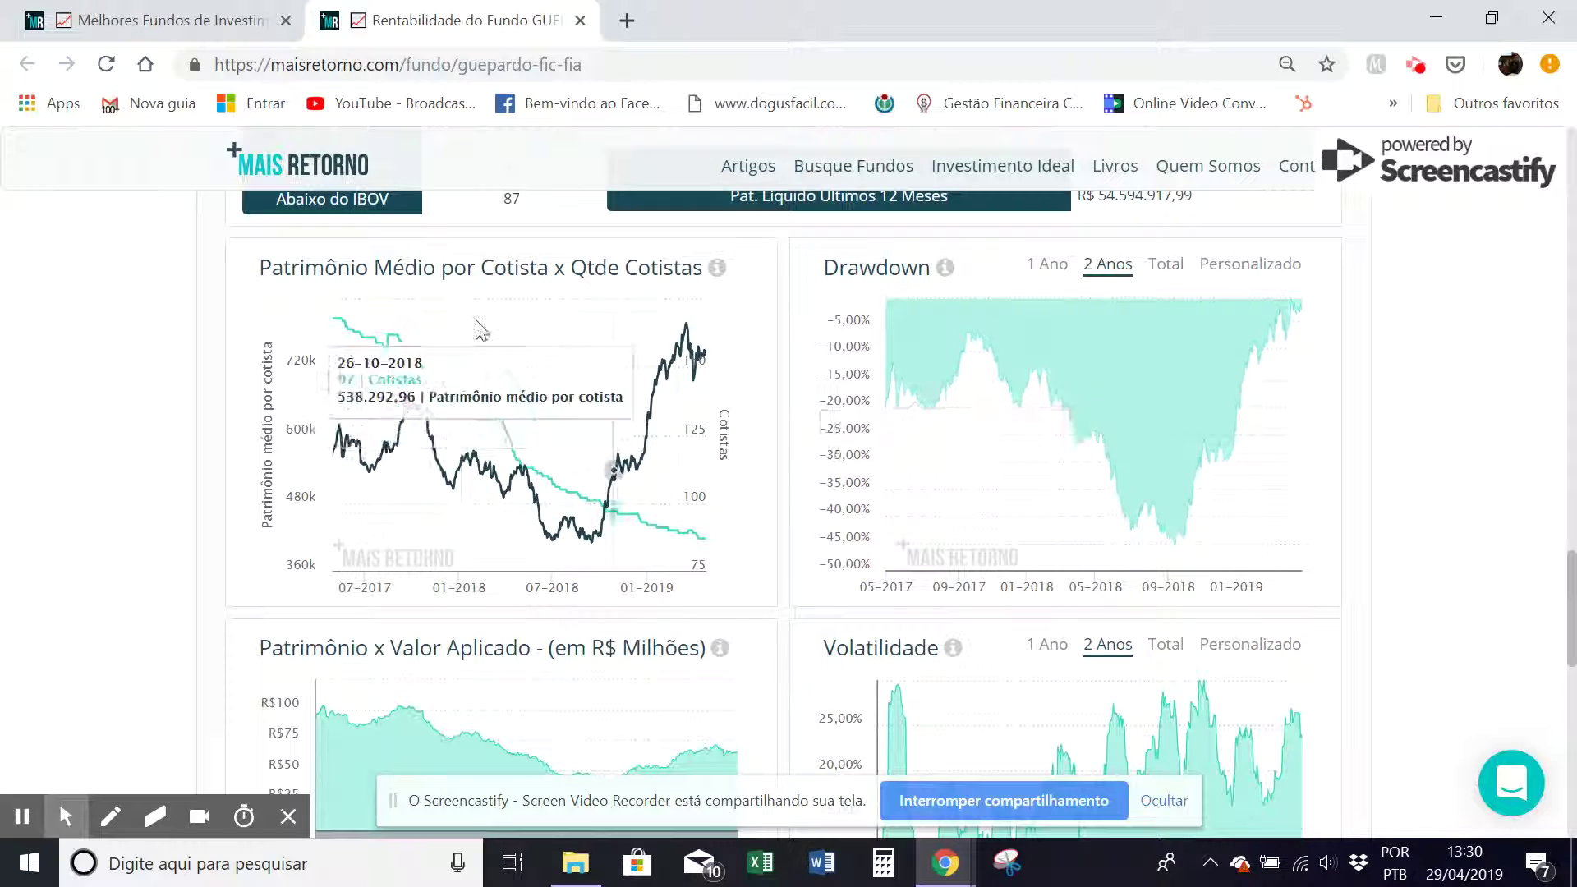
pyautogui.scroll(-3, 652, 299)
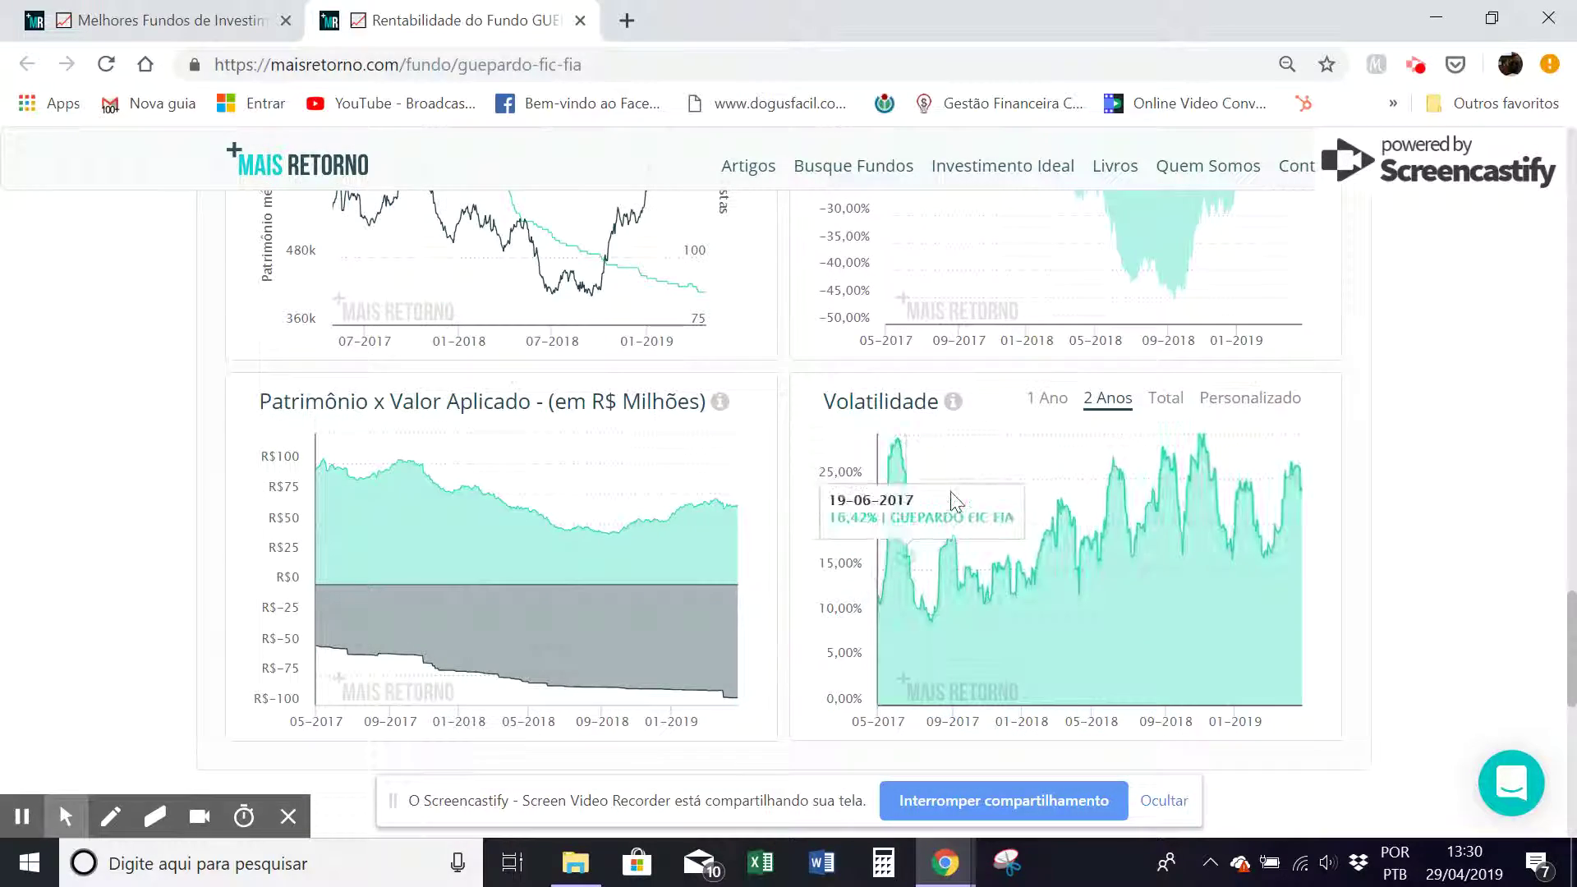
pyautogui.scroll(-10, 723, 485)
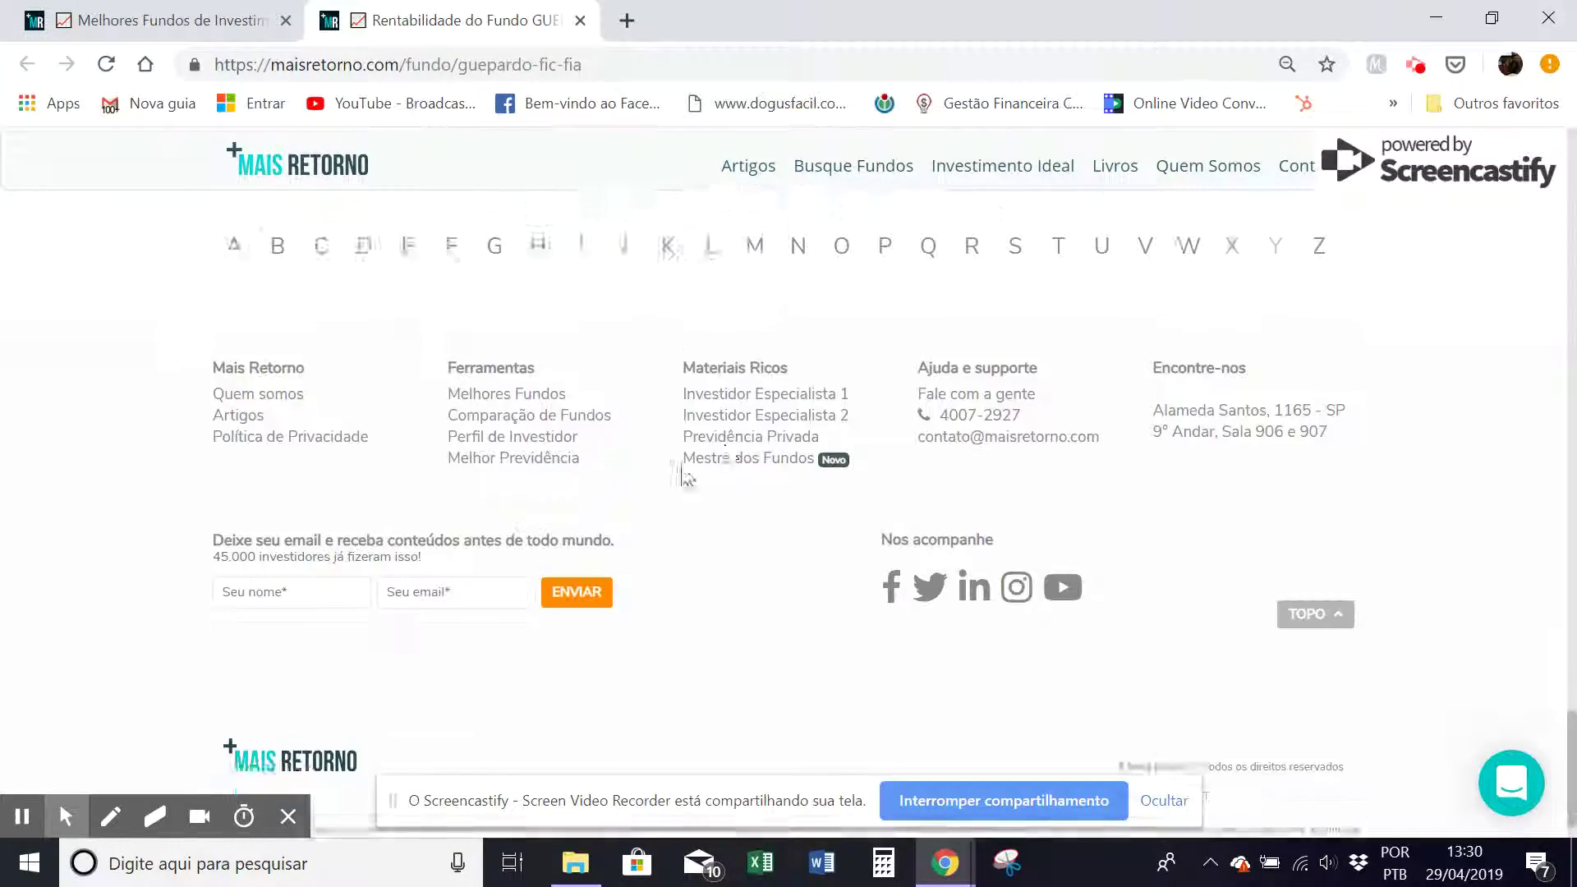
pyautogui.scroll(20, 686, 476)
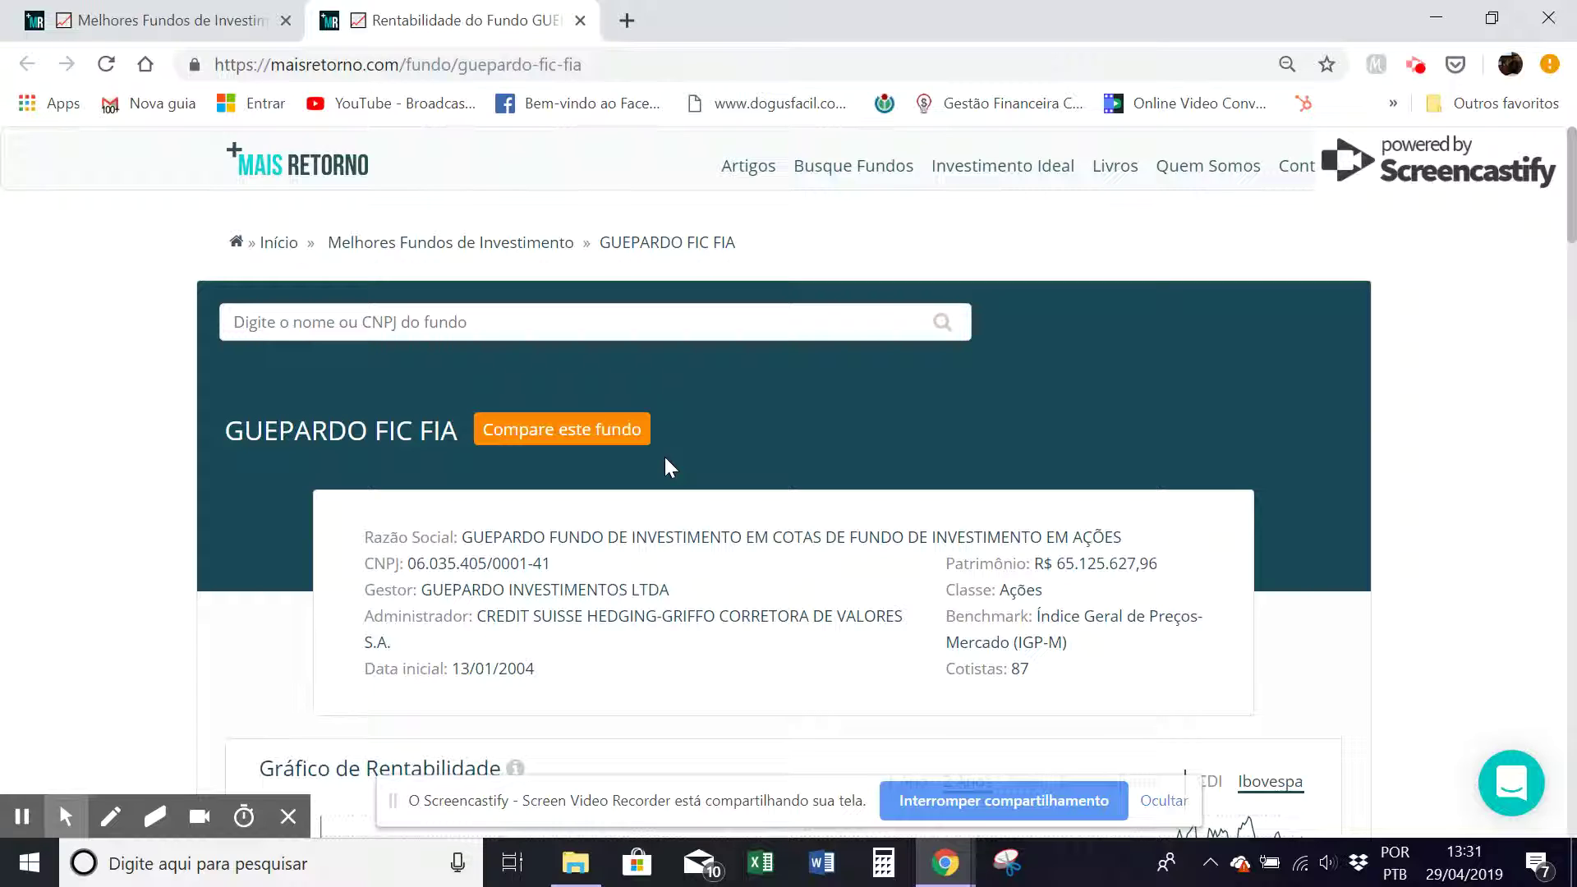
# Examine the fund's 2005 returns in the Rentabilidade table, highlighting the March, October and January figures, and revisit the profitability chart
pyautogui.scroll(-15, 669, 467)
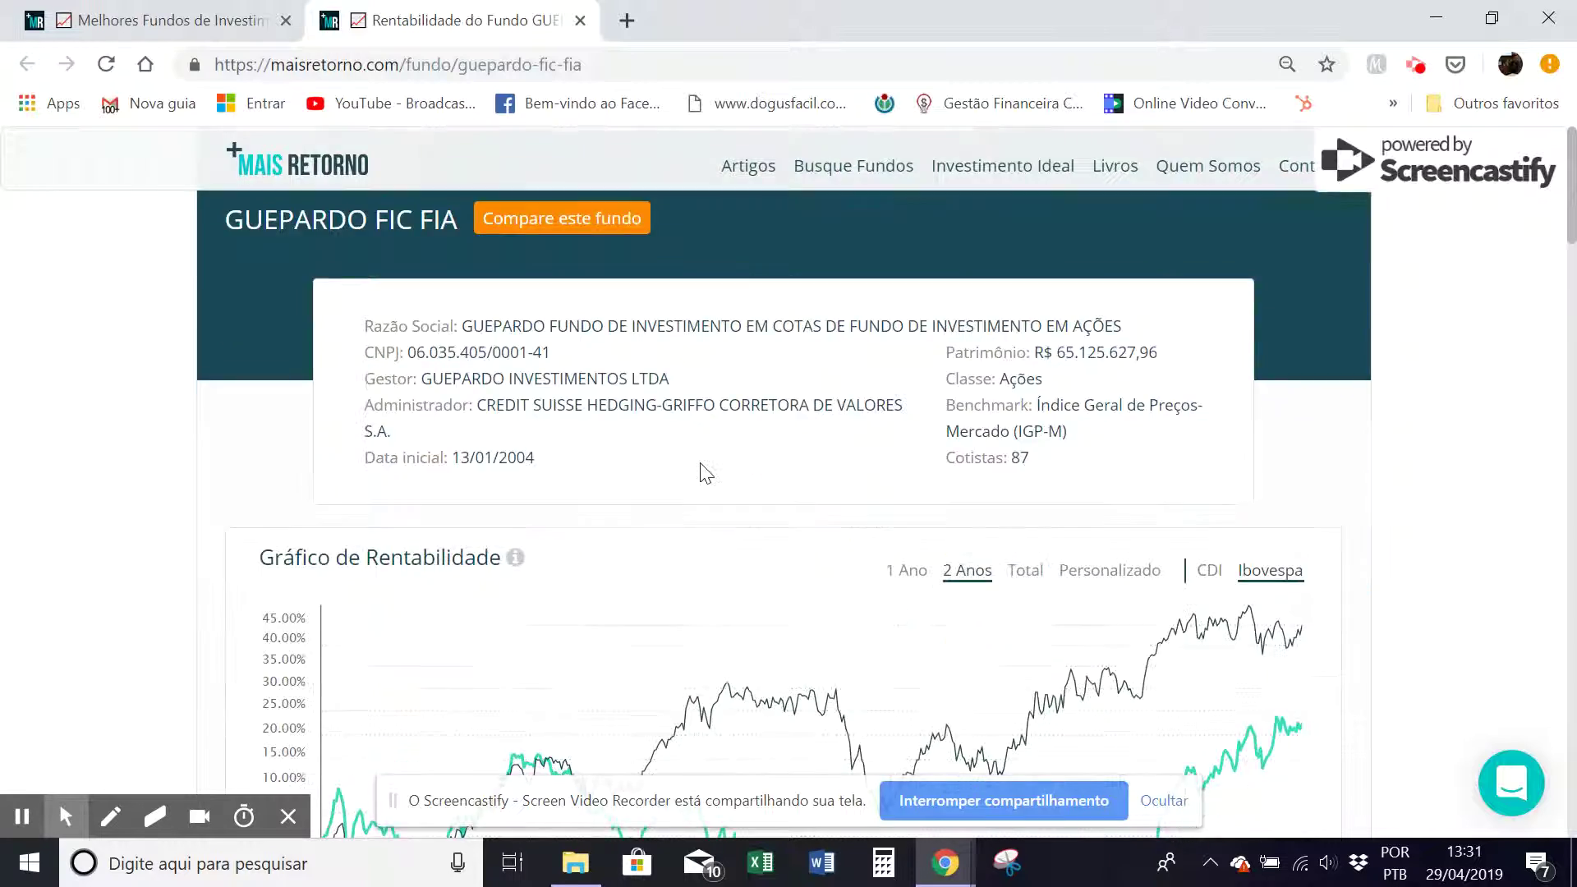
pyautogui.scroll(3, 702, 474)
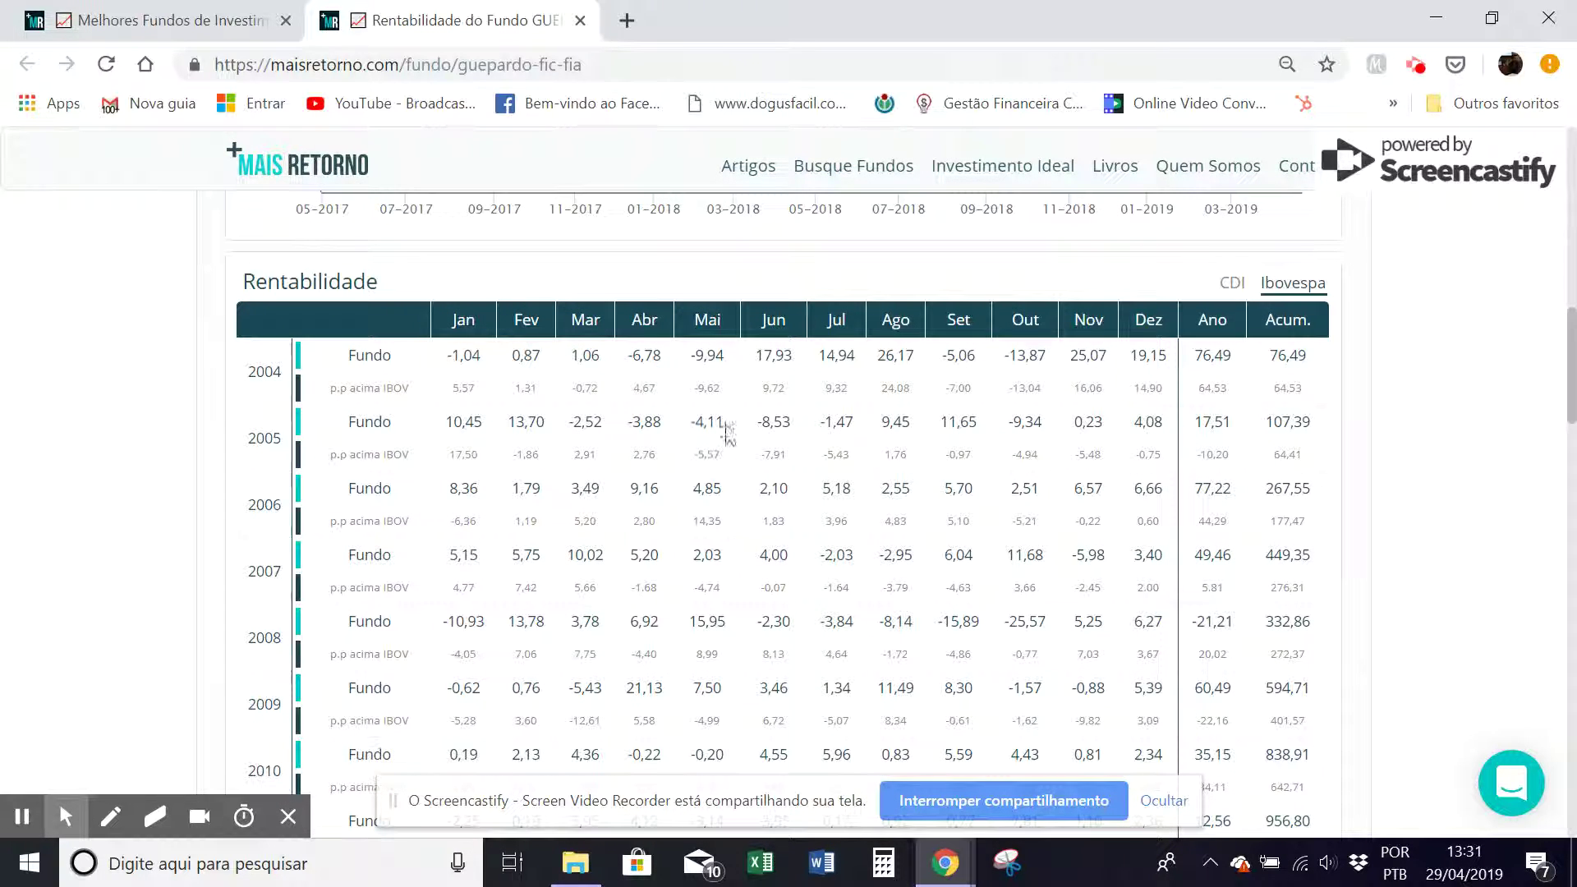
pyautogui.moveTo(728, 427); pyautogui.dragTo(573, 422)
pyautogui.scroll(-1, 931, 446)
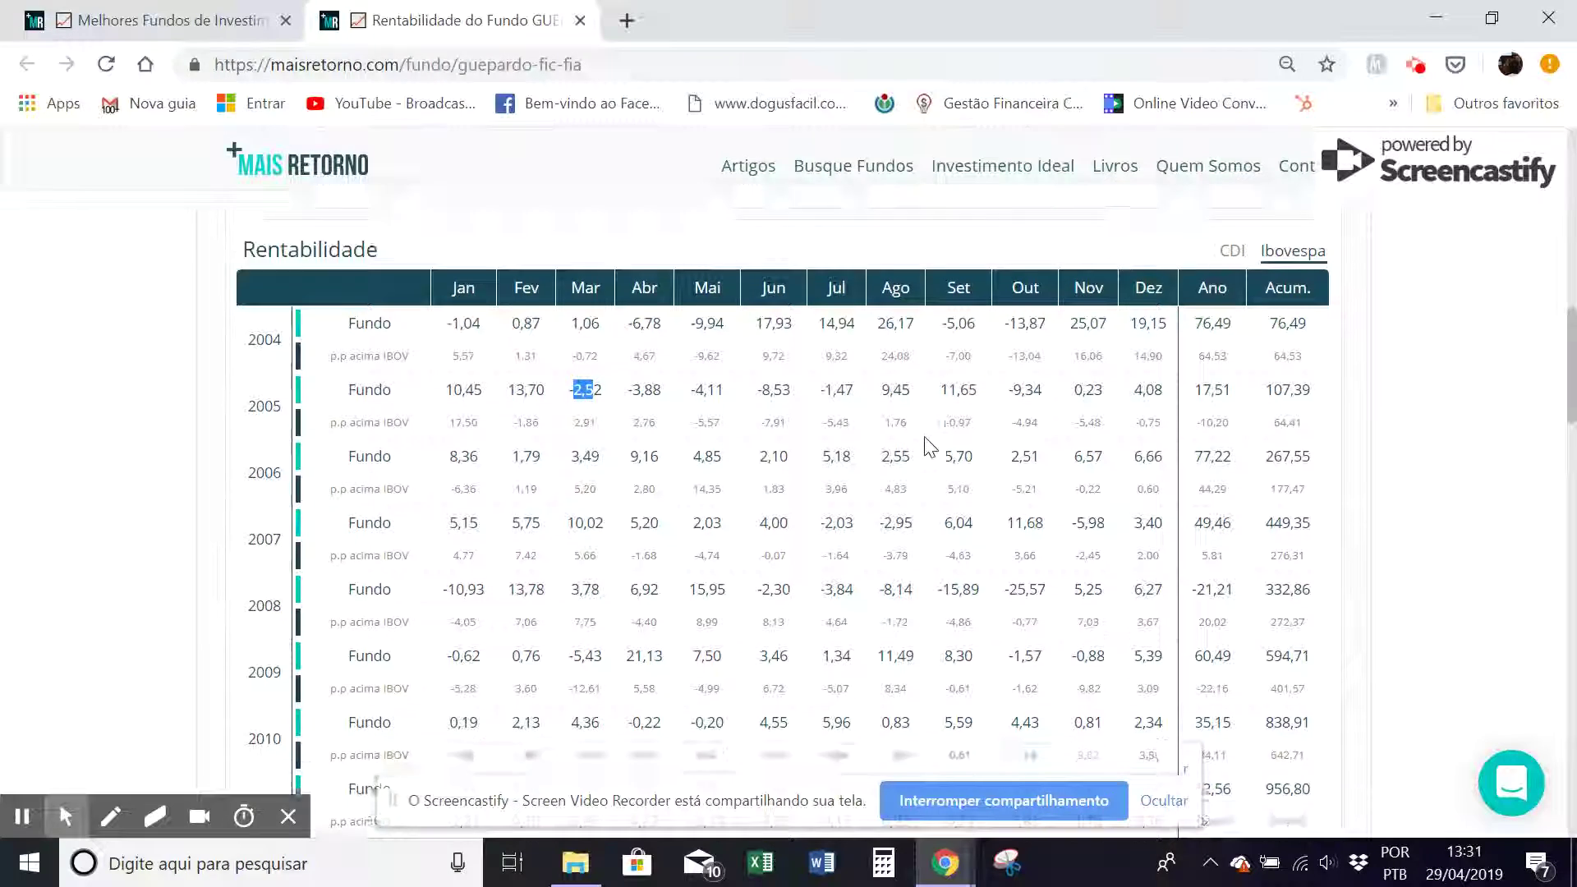
pyautogui.moveTo(1042, 299); pyautogui.dragTo(1009, 299)
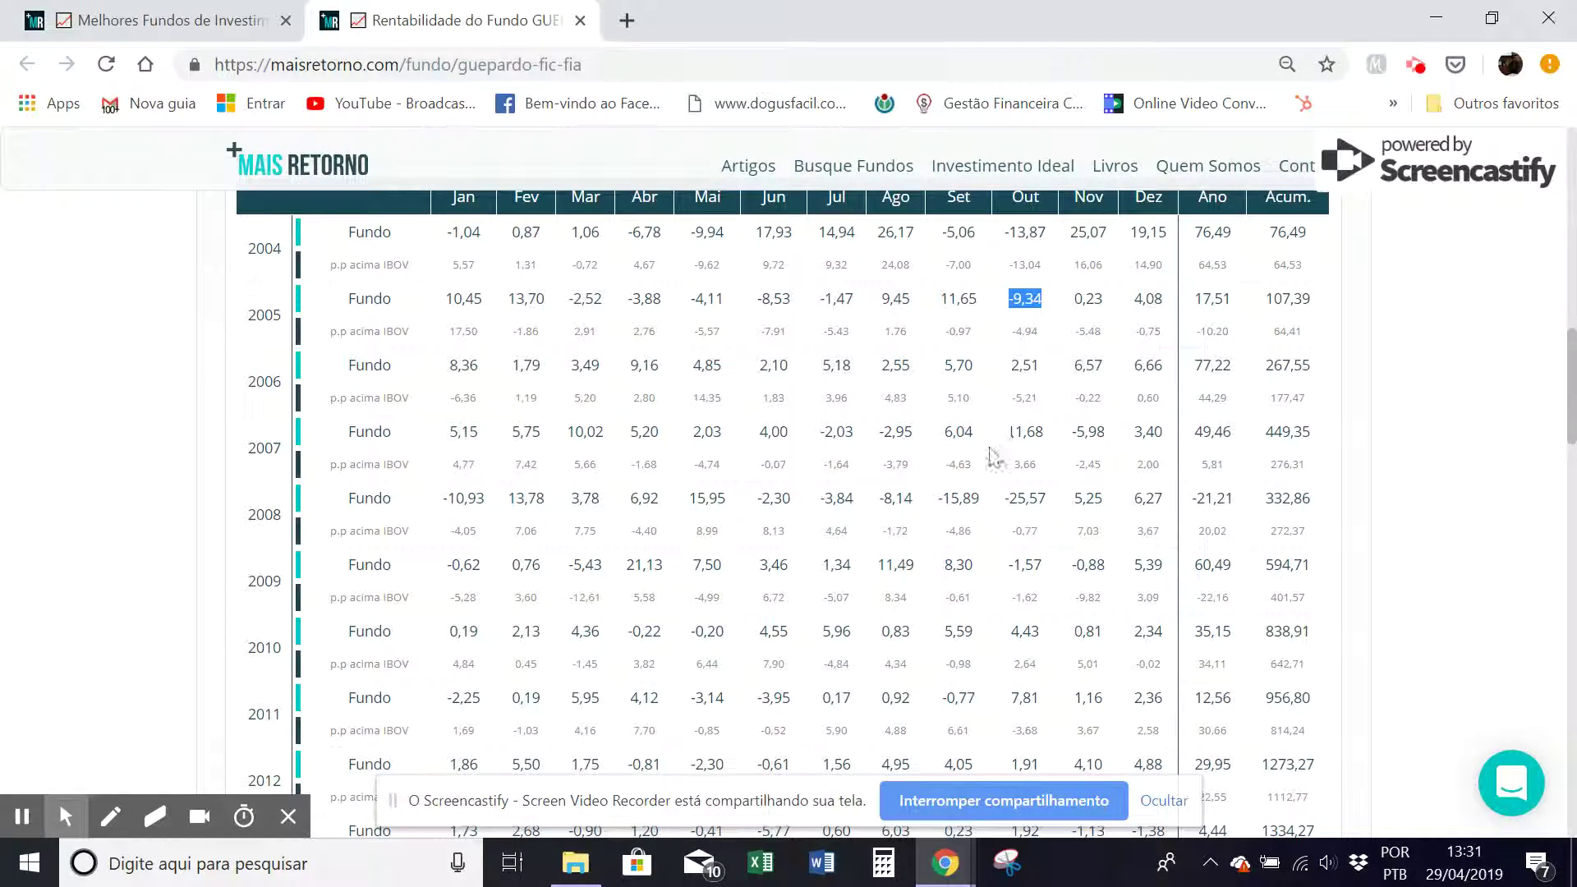
pyautogui.scroll(9, 994, 456)
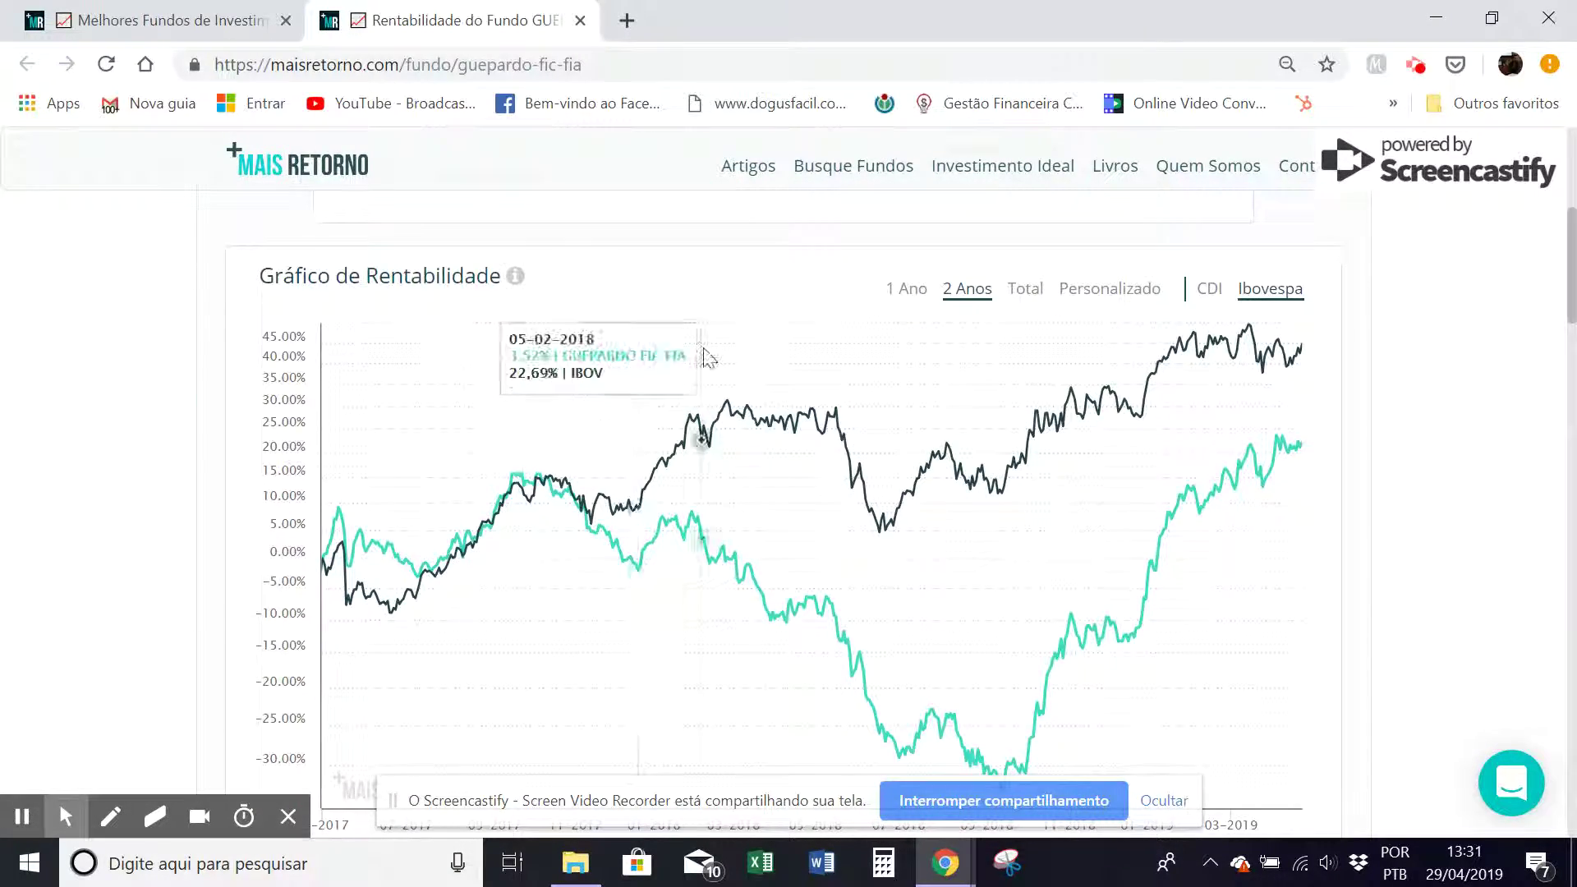
pyautogui.scroll(-9, 575, 410)
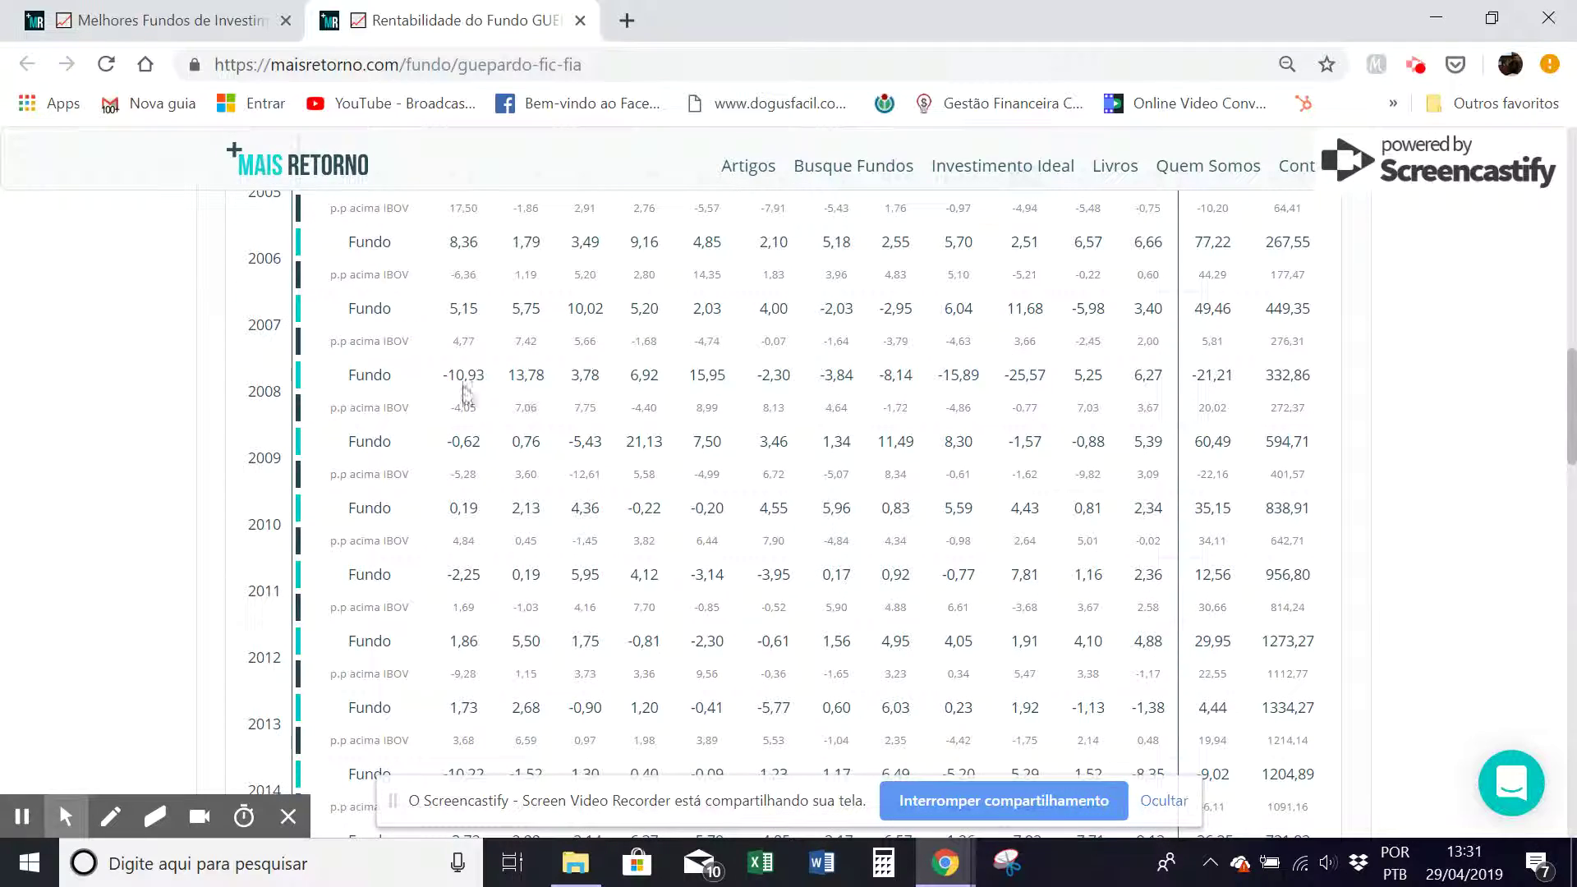
pyautogui.scroll(2, 505, 333)
pyautogui.moveTo(483, 299); pyautogui.dragTo(445, 299)
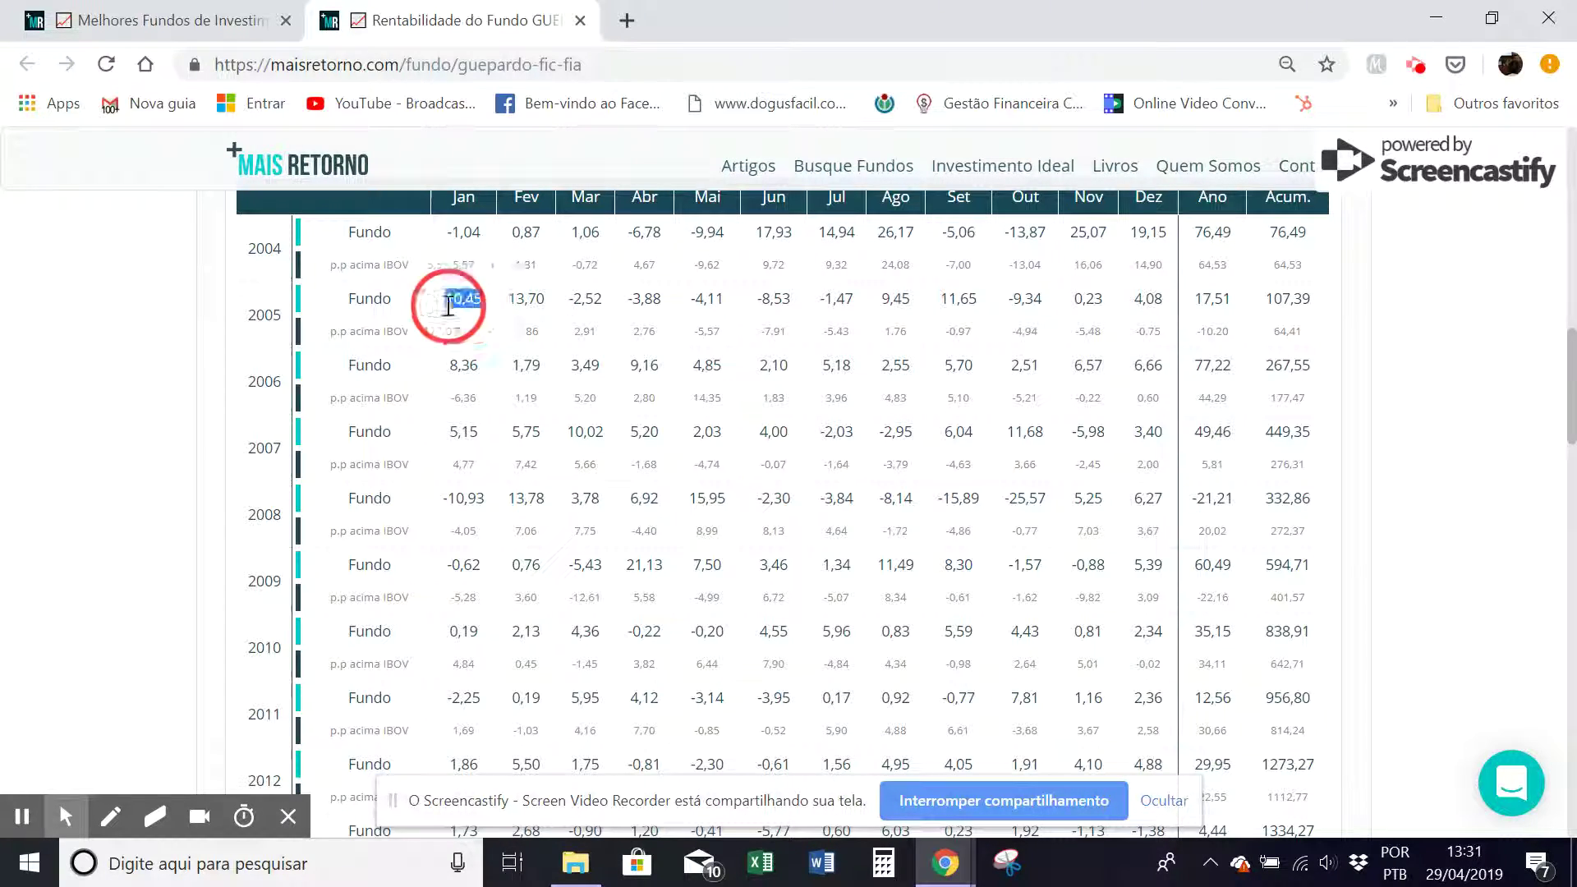
pyautogui.click(676, 304)
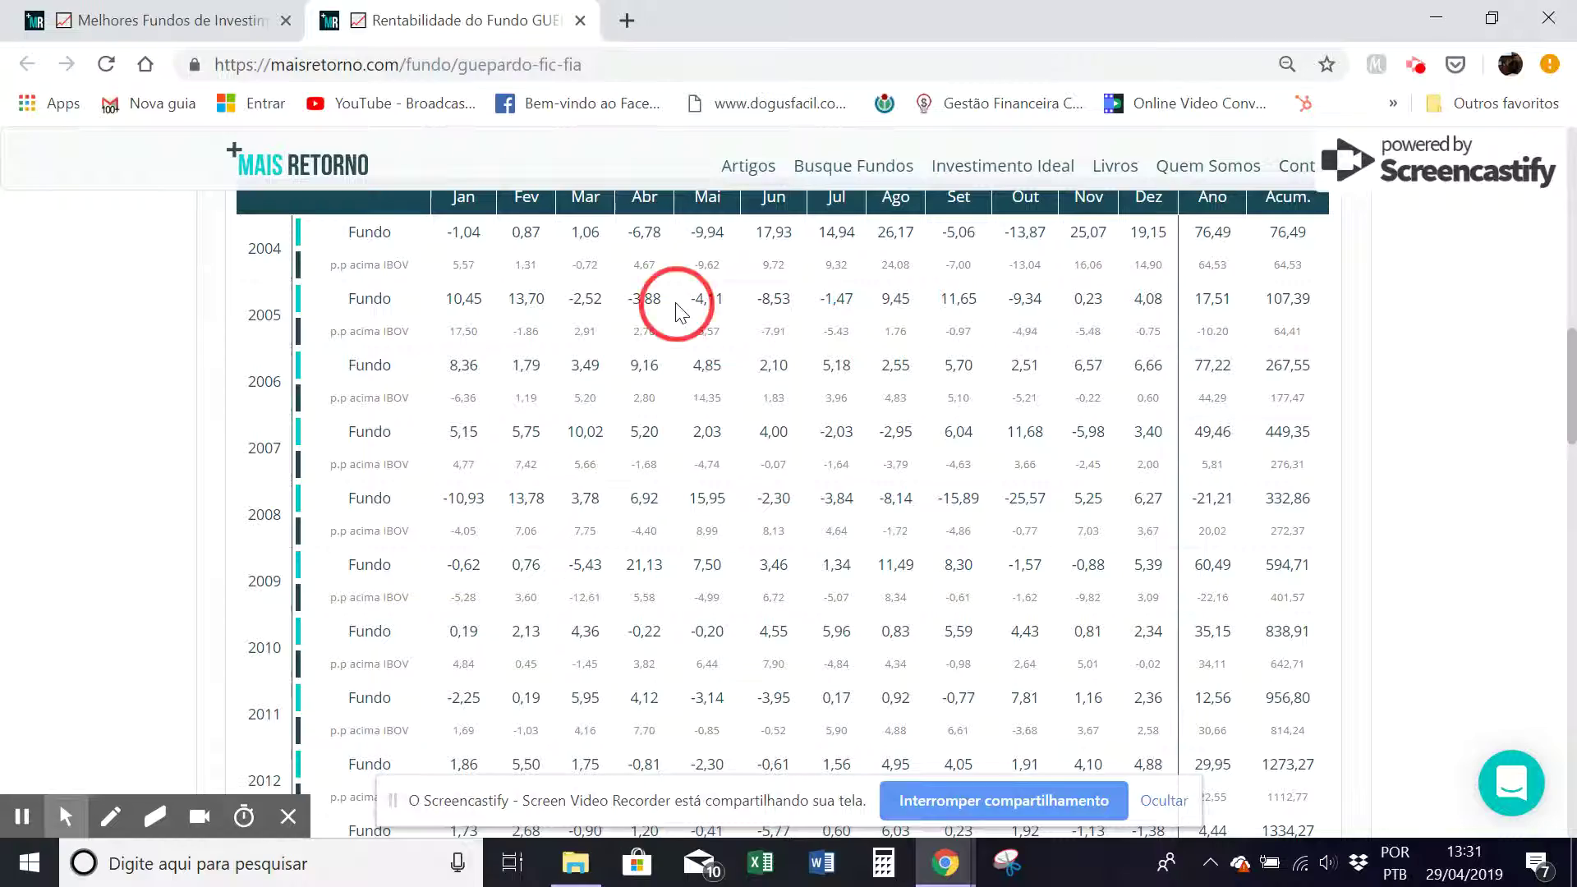
# Review the whole fund page from the profitability chart down to the Glossário de Finanças e Investimentos, and return to its beginning
pyautogui.scroll(6, 771, 344)
pyautogui.scroll(-20, 771, 343)
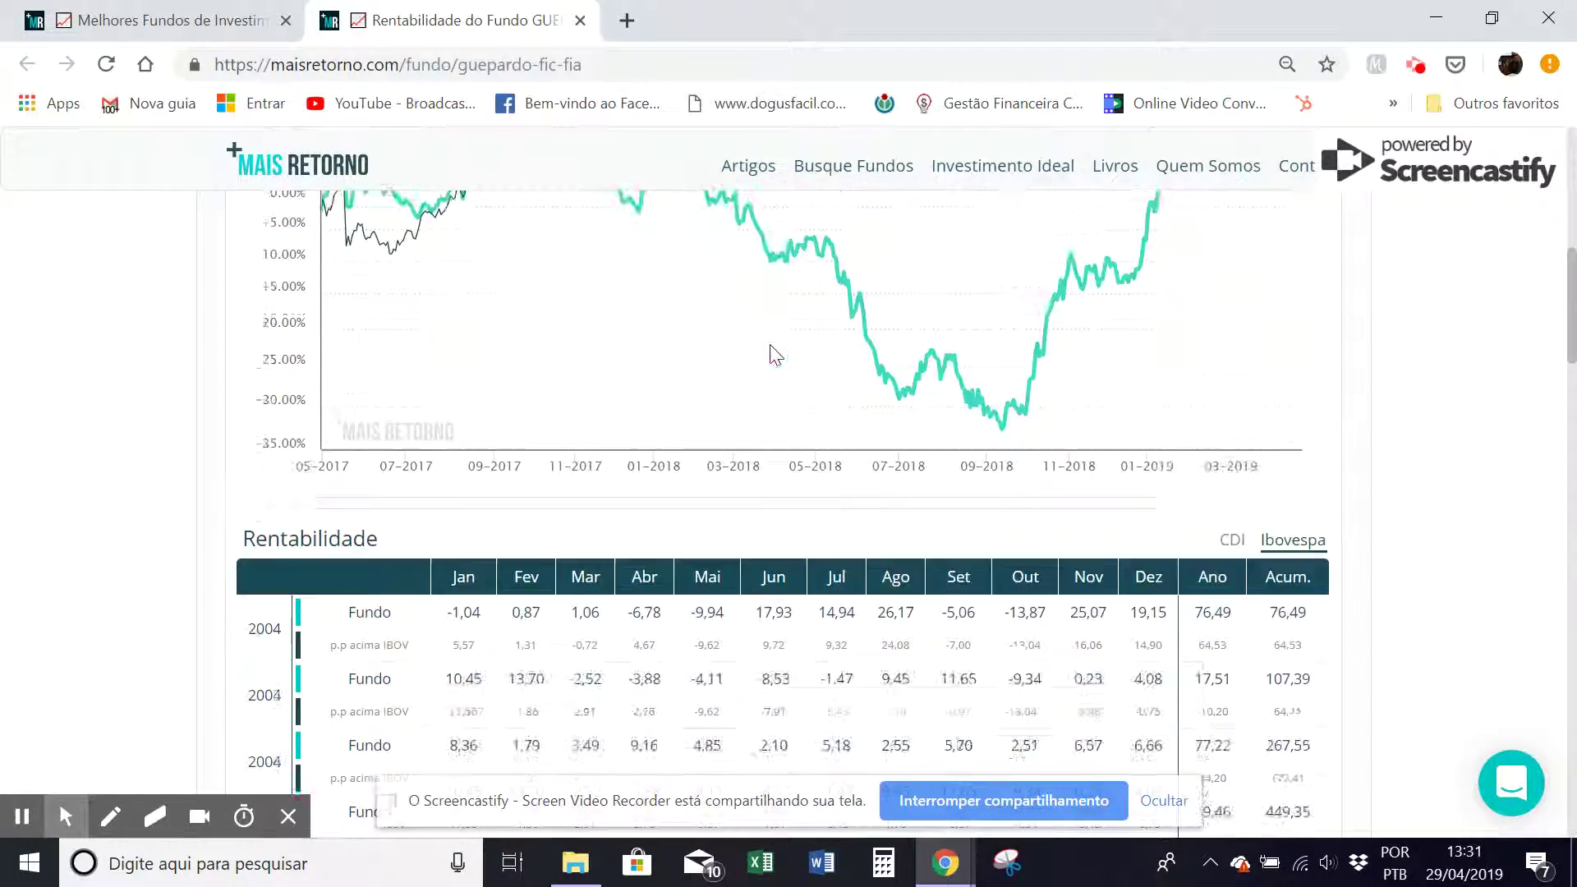
pyautogui.scroll(-5, 770, 349)
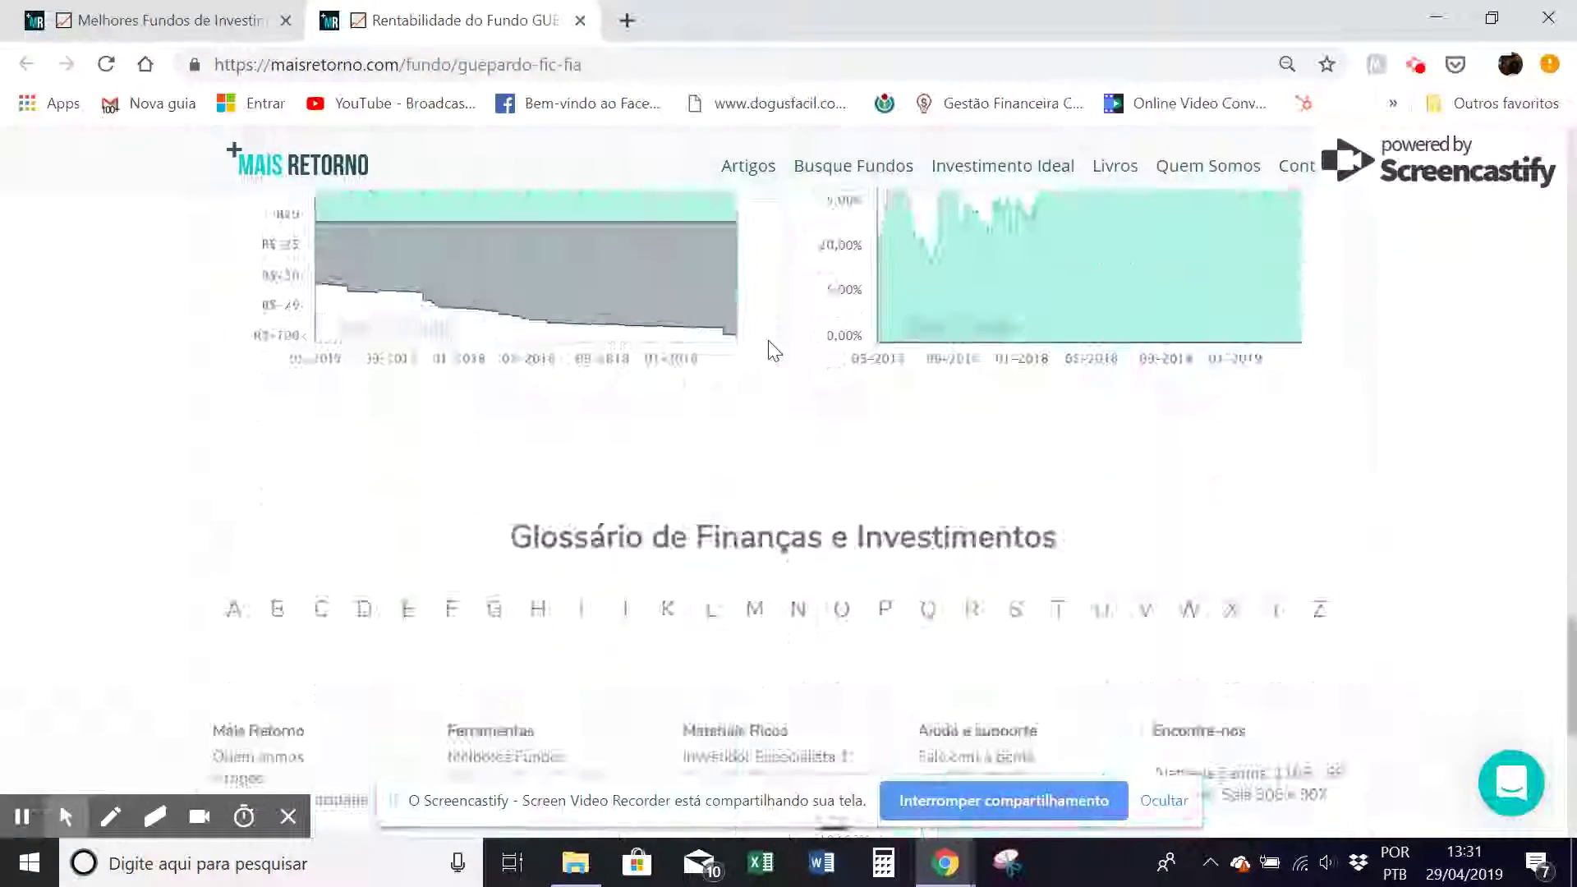
pyautogui.scroll(20, 771, 348)
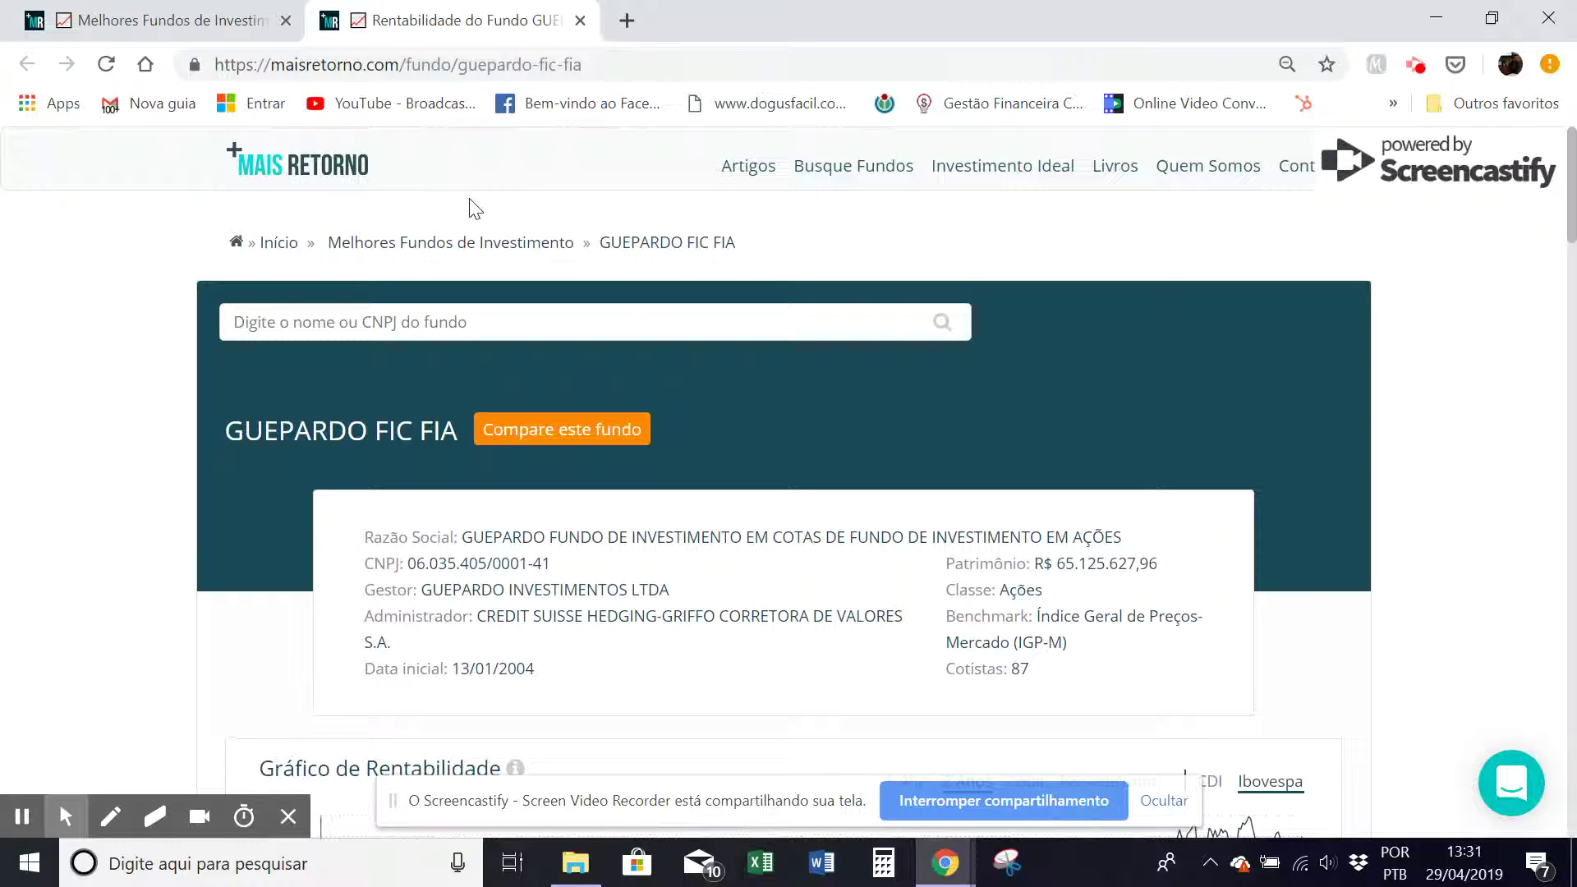